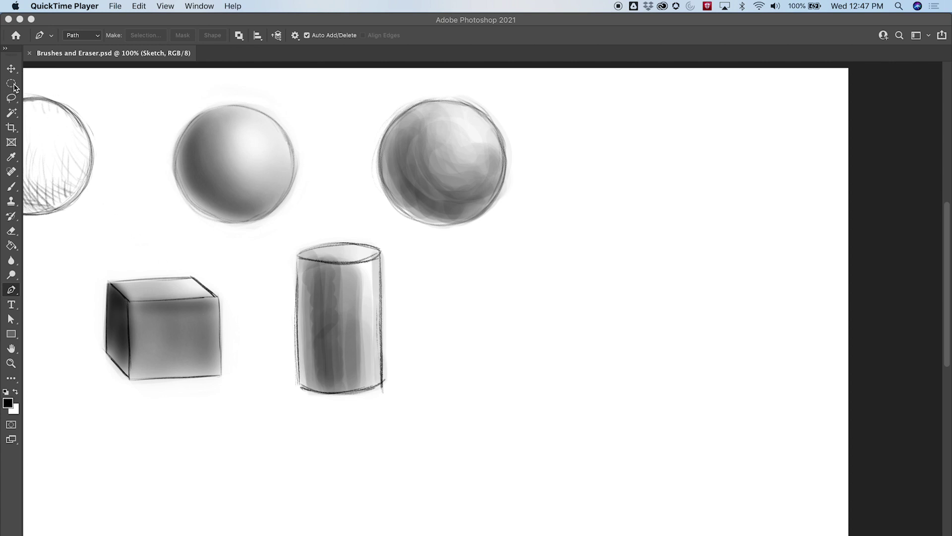
- Switch to Photoshop and change the selection tool to the Rectangular Marquee tool
{"action": "left_click", "coordinate": [19, 89]}
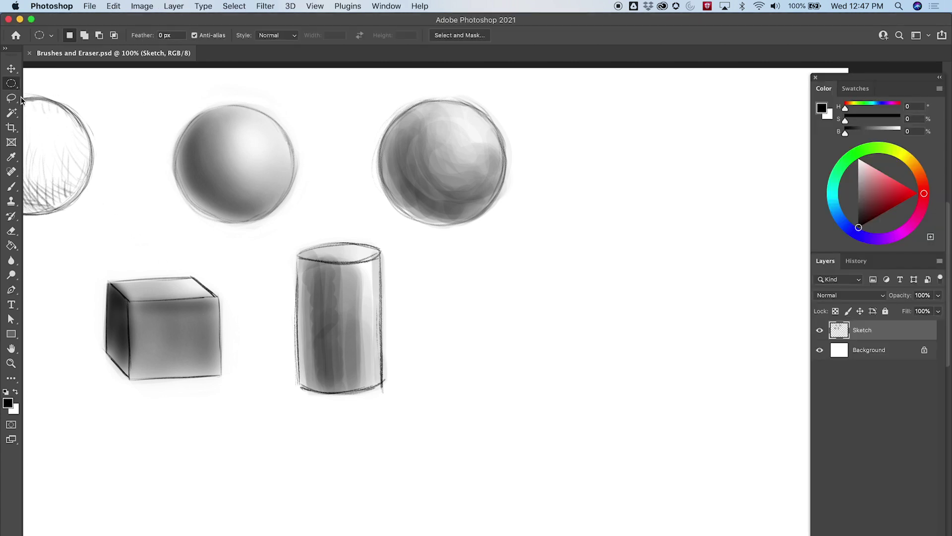
{"action": "right_click", "coordinate": [14, 85]}
{"action": "left_click", "coordinate": [43, 80]}
- Choose the Brush tool with the first Hard Round Pressure preset from the General Brushes, at a size of 10 px
{"action": "left_click_drag", "start_coordinate": [606, 280], "coordinate": [623, 212]}
{"action": "left_click_drag", "start_coordinate": [357, 362], "coordinate": [139, 400]}
{"action": "left_click_drag", "start_coordinate": [557, 218], "coordinate": [345, 316]}
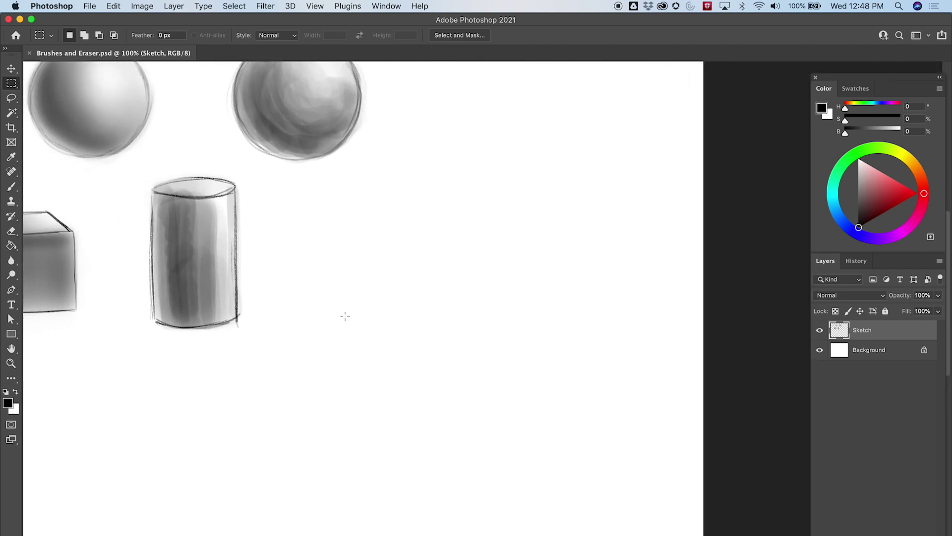
{"action": "scroll", "coordinate": [345, 316], "scroll_direction": "up", "scroll_amount": 5}
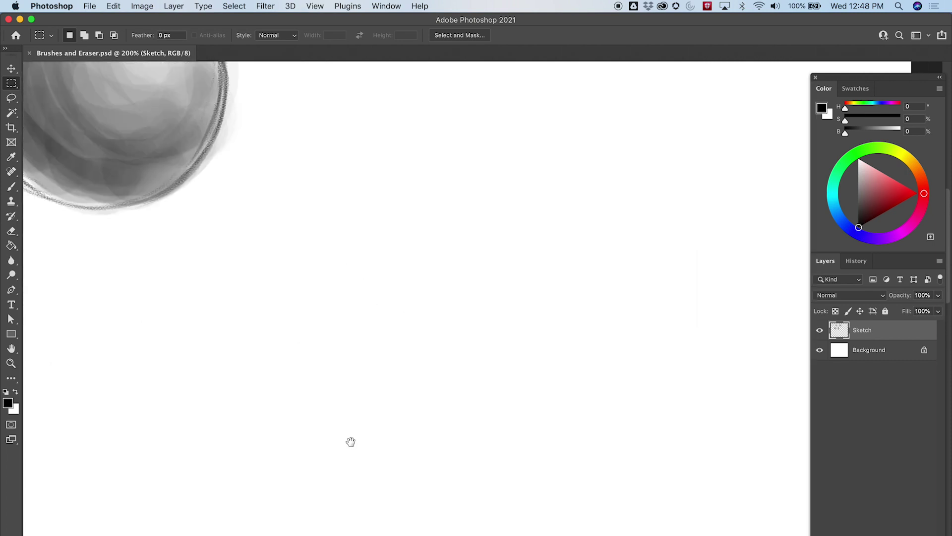
{"action": "scroll", "coordinate": [351, 443], "scroll_direction": "up", "scroll_amount": 5}
{"action": "left_click_drag", "start_coordinate": [372, 368], "coordinate": [424, 207]}
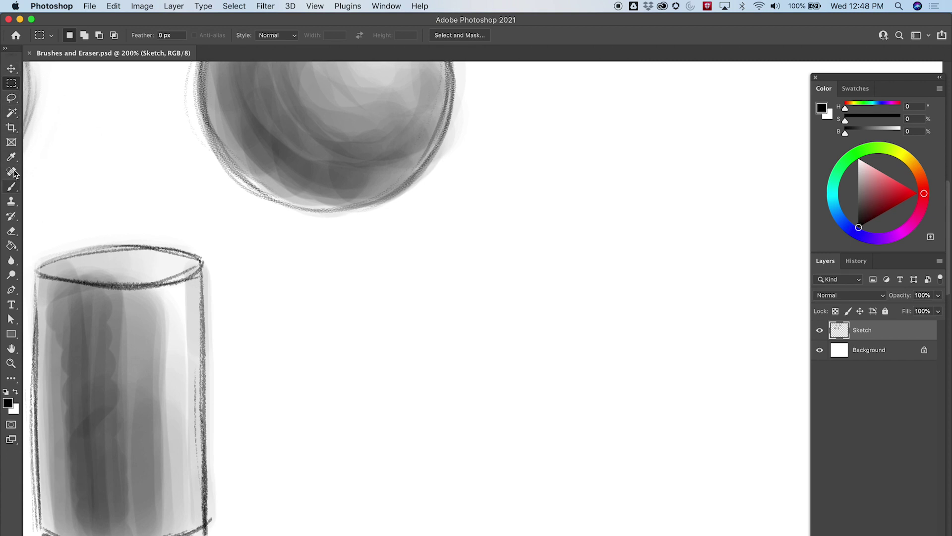
{"action": "left_click", "coordinate": [11, 186]}
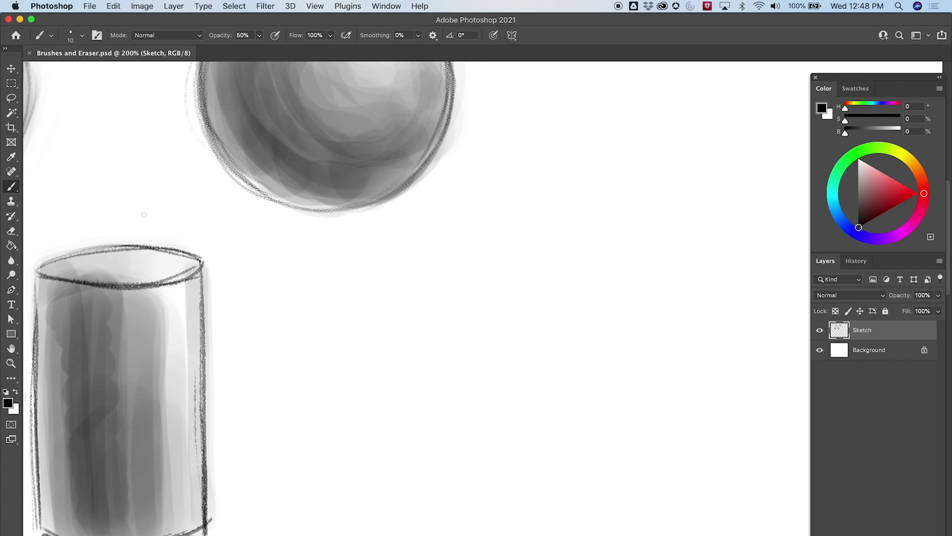
{"action": "right_click", "coordinate": [379, 223]}
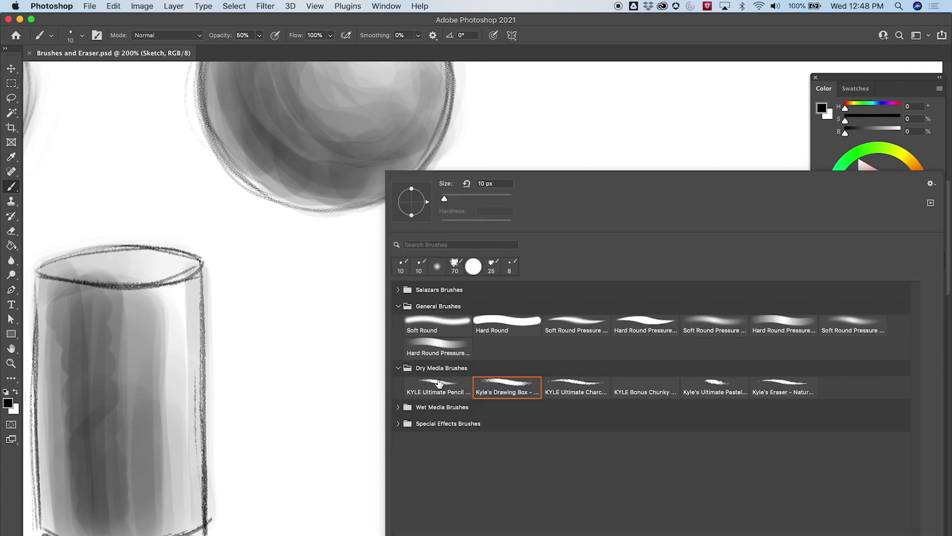
{"action": "left_click", "coordinate": [399, 369]}
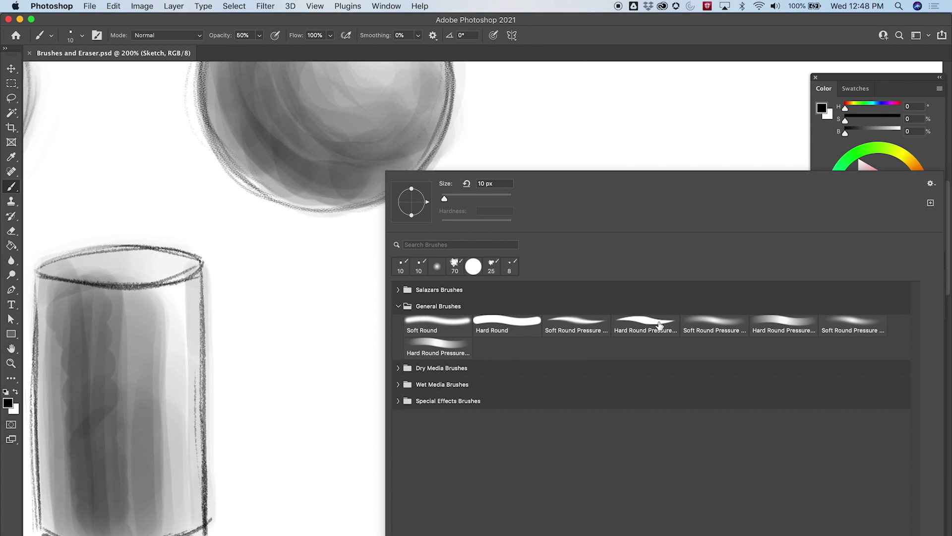
{"action": "left_click", "coordinate": [636, 328]}
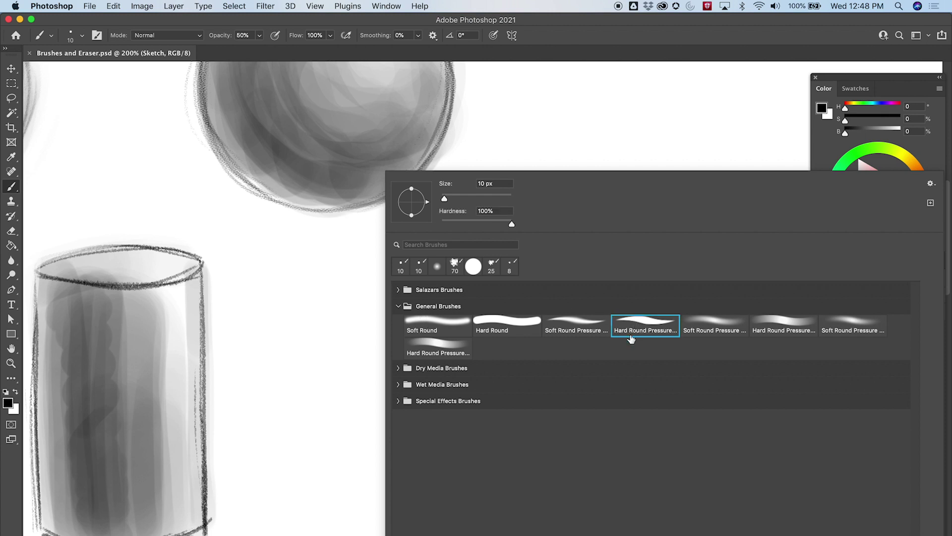
{"action": "left_click", "coordinate": [644, 46]}
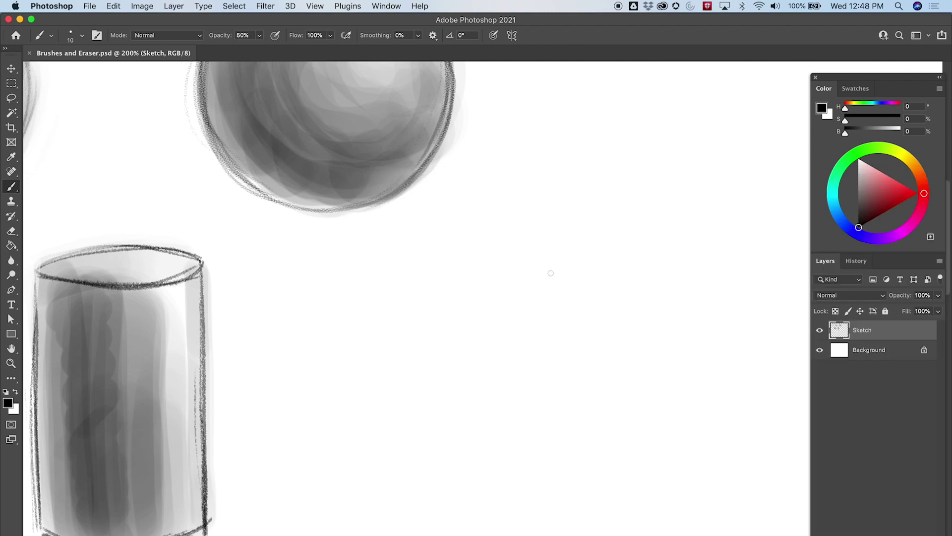
- Paint a straight vertical line on the blank canvas to the right of the cylinder, undoing the first attempt
{"action": "mouse_move", "coordinate": [584, 309]}
{"action": "left_mouse_down"}
{"action": "mouse_move", "coordinate": [448, 271]}
{"action": "mouse_move", "coordinate": [484, 357]}
{"action": "mouse_move", "coordinate": [415, 365]}
{"action": "mouse_move", "coordinate": [543, 92]}
{"action": "left_mouse_up"}
{"action": "left_click_drag", "start_coordinate": [509, 293], "coordinate": [395, 285]}
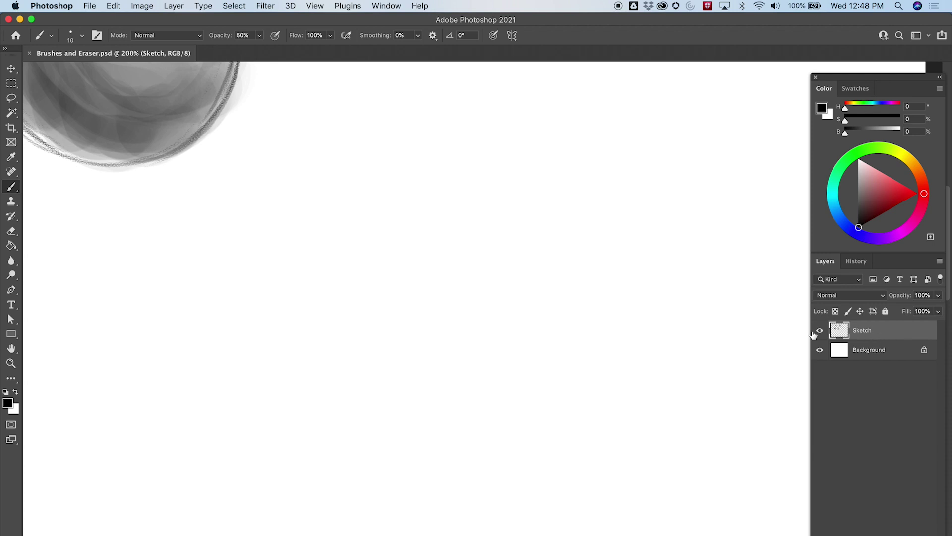
{"action": "mouse_move", "coordinate": [377, 192]}
{"action": "left_mouse_down"}
{"action": "mouse_move", "coordinate": [558, 214]}
{"action": "mouse_move", "coordinate": [268, 221]}
{"action": "left_mouse_up"}
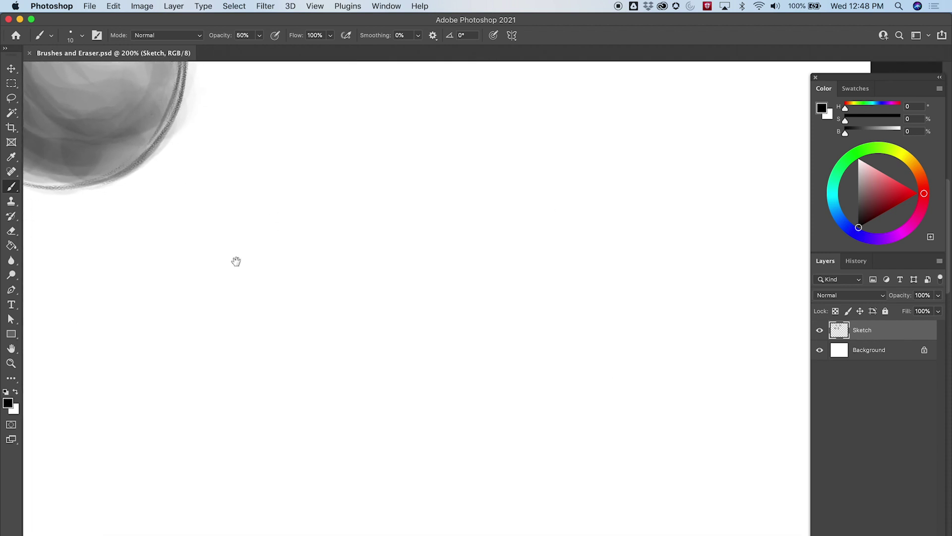
{"action": "left_click_drag", "start_coordinate": [236, 261], "coordinate": [370, 217]}
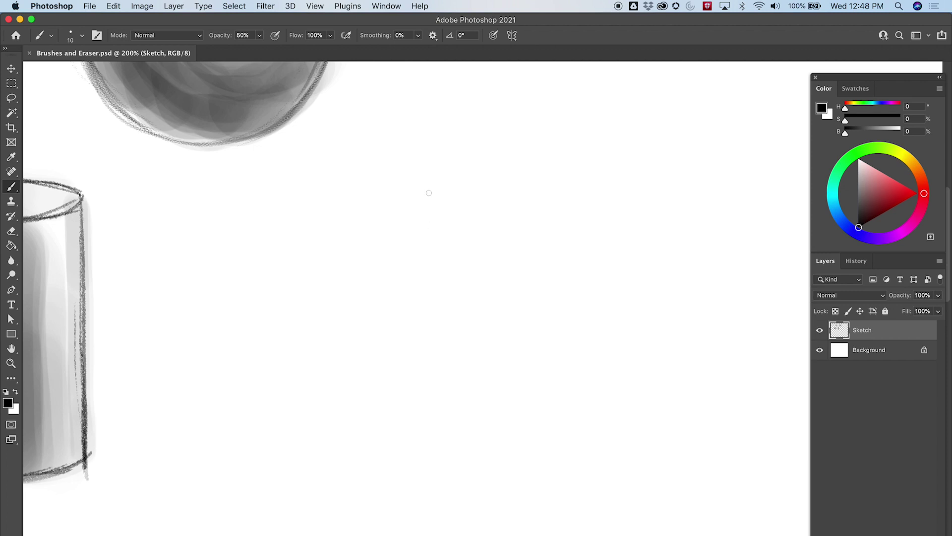
{"action": "left_click_drag", "start_coordinate": [425, 166], "coordinate": [423, 464]}
{"action": "key", "text": "super+z"}
{"action": "left_click_drag", "start_coordinate": [455, 166], "coordinate": [455, 441]}
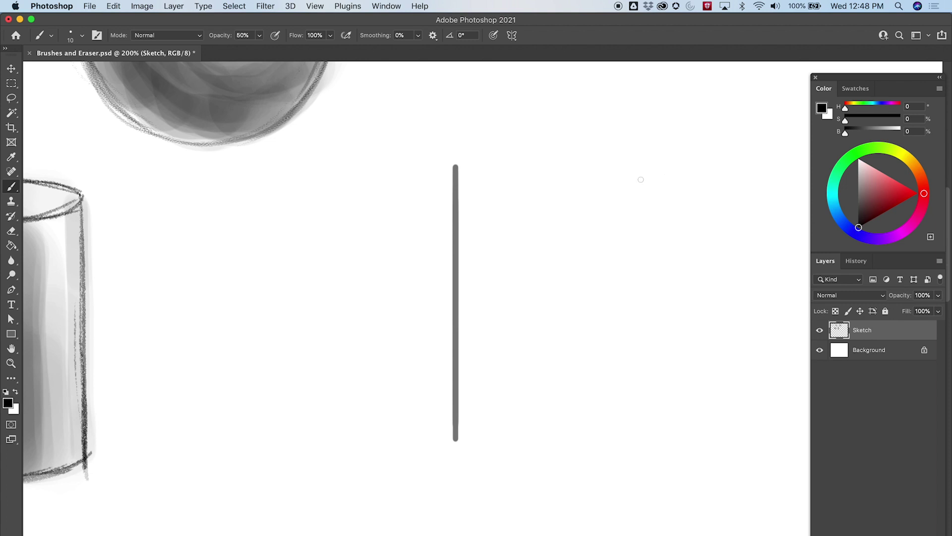
- Paint the straight top and right edges of a square from the vertical line's upper end, retracing the right edge to darken it
{"action": "key", "text": "space"}
{"action": "mouse_move", "coordinate": [630, 266]}
{"action": "left_mouse_down"}
{"action": "mouse_move", "coordinate": [478, 295]}
{"action": "mouse_move", "coordinate": [442, 276]}
{"action": "left_mouse_up"}
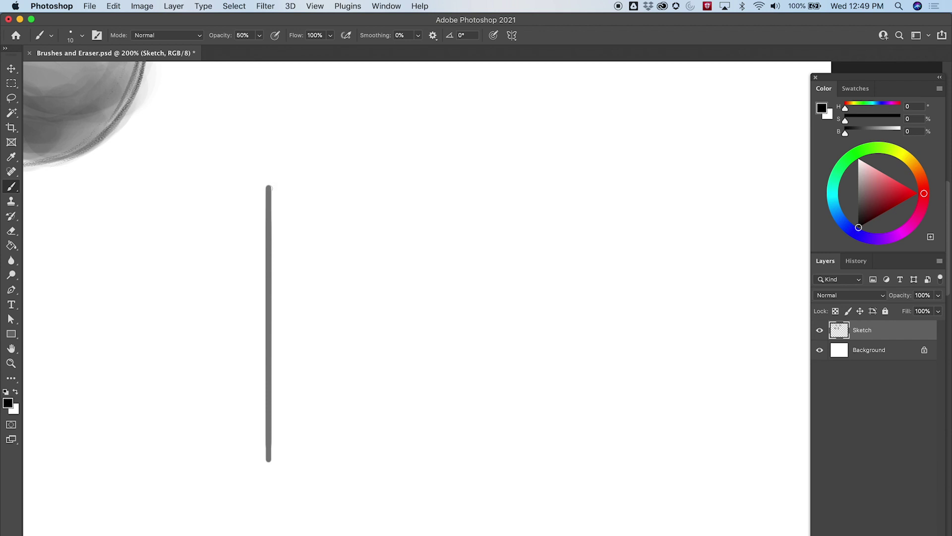
{"action": "mouse_move", "coordinate": [268, 188]}
{"action": "left_mouse_down"}
{"action": "mouse_move", "coordinate": [475, 183]}
{"action": "mouse_move", "coordinate": [278, 190]}
{"action": "mouse_move", "coordinate": [552, 188]}
{"action": "left_mouse_up"}
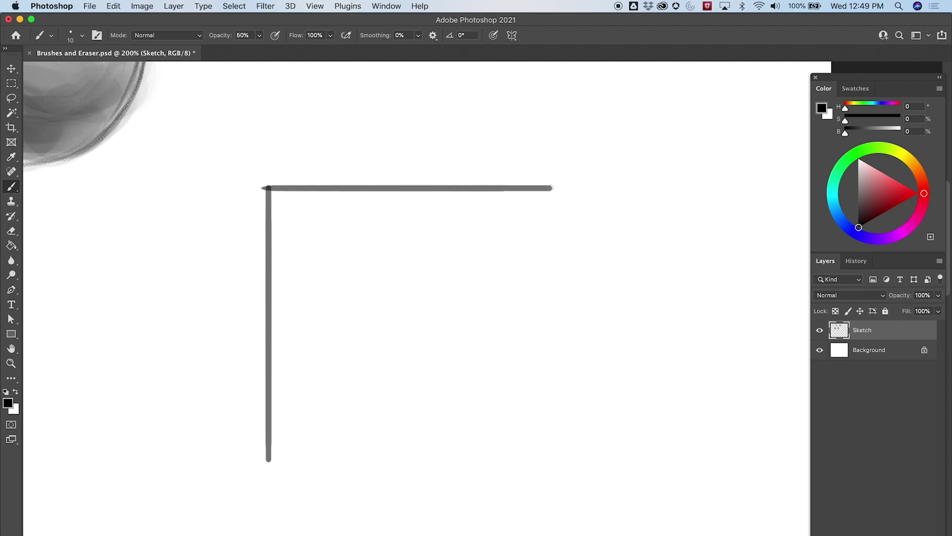
{"action": "left_click_drag", "start_coordinate": [551, 189], "coordinate": [550, 456]}
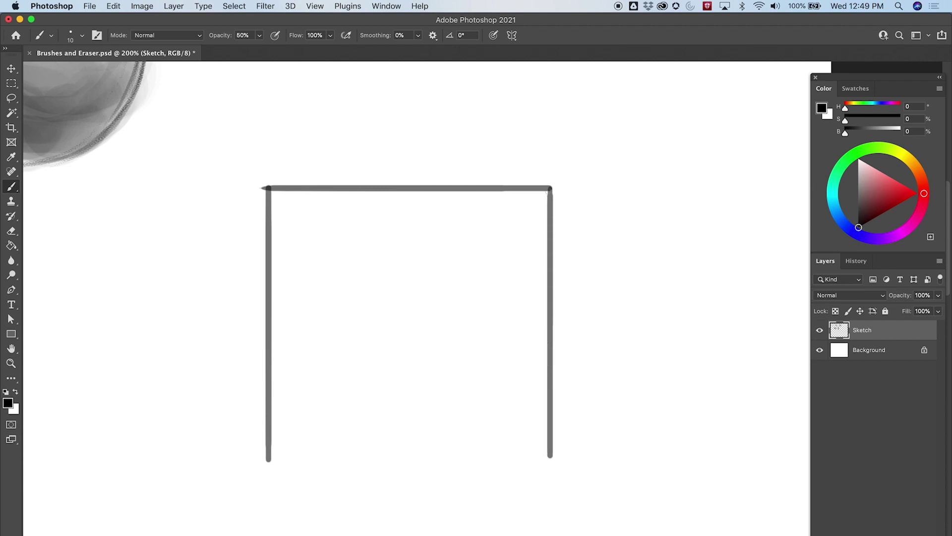
{"action": "left_click_drag", "start_coordinate": [548, 191], "coordinate": [551, 452]}
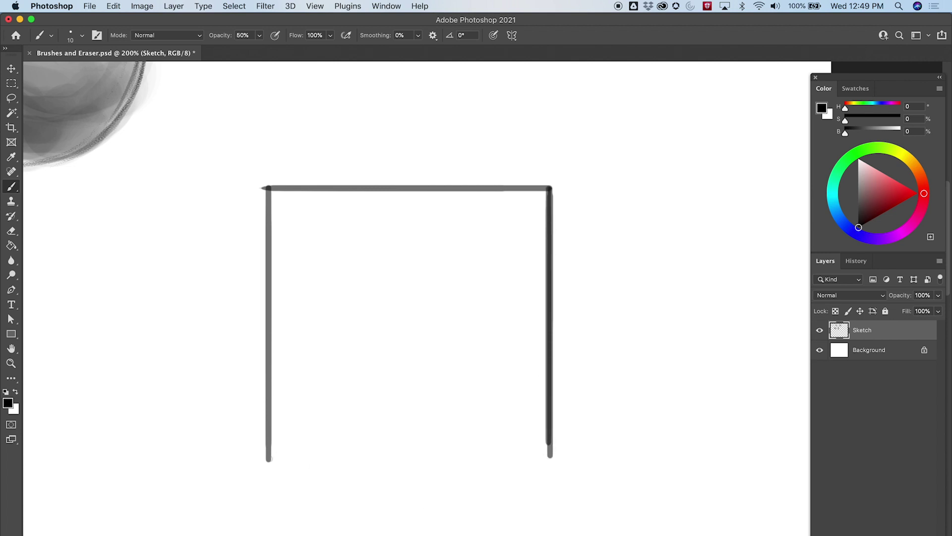
- Close the square with a straight bottom edge, redoing the first stroke, and retrace that edge to darken it
{"action": "mouse_move", "coordinate": [269, 458]}
{"action": "left_mouse_down"}
{"action": "mouse_move", "coordinate": [545, 448]}
{"action": "mouse_move", "coordinate": [553, 459]}
{"action": "left_mouse_up"}
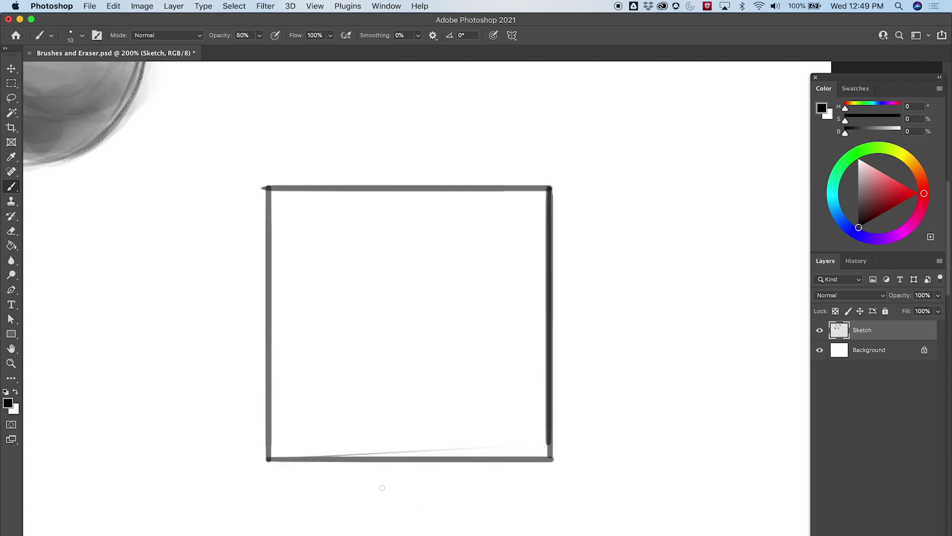
{"action": "key", "text": "super+z"}
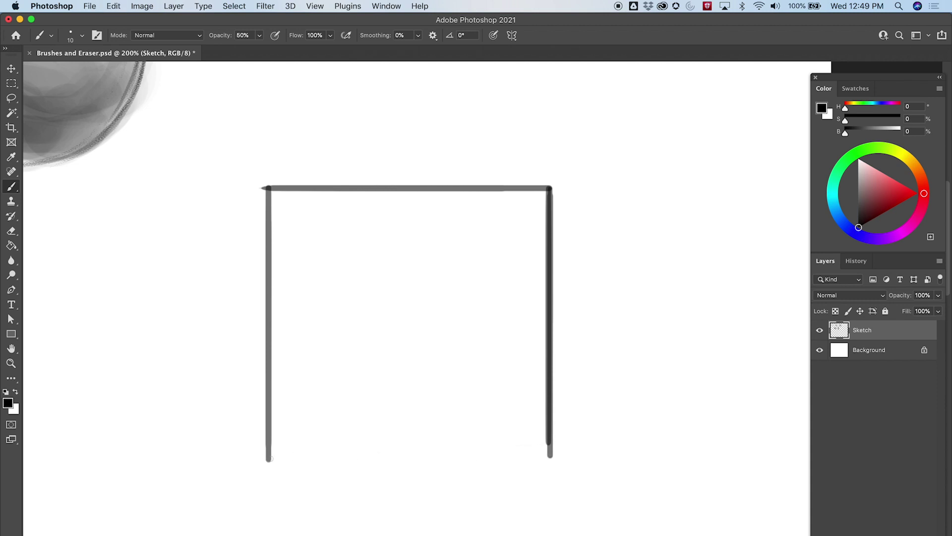
{"action": "left_click_drag", "start_coordinate": [268, 458], "coordinate": [550, 459]}
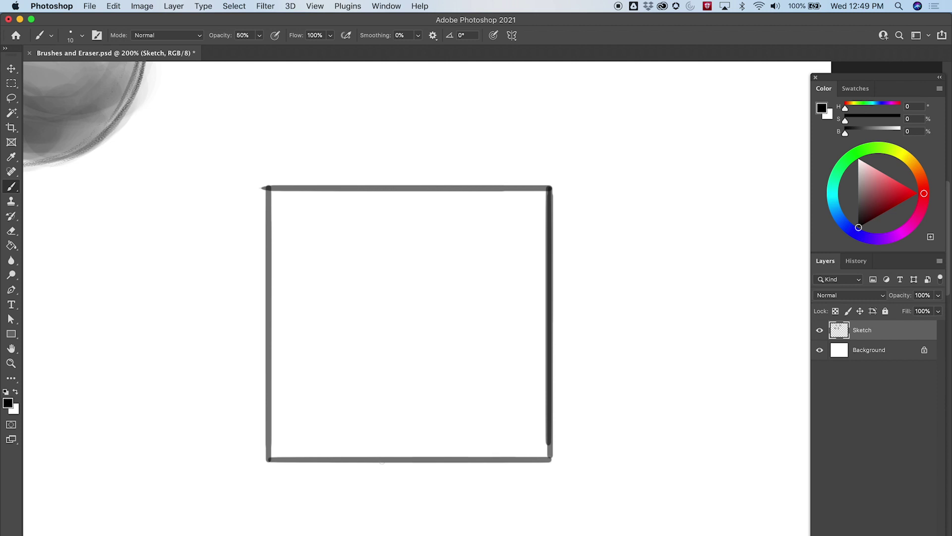
{"action": "left_click_drag", "start_coordinate": [264, 459], "coordinate": [556, 459]}
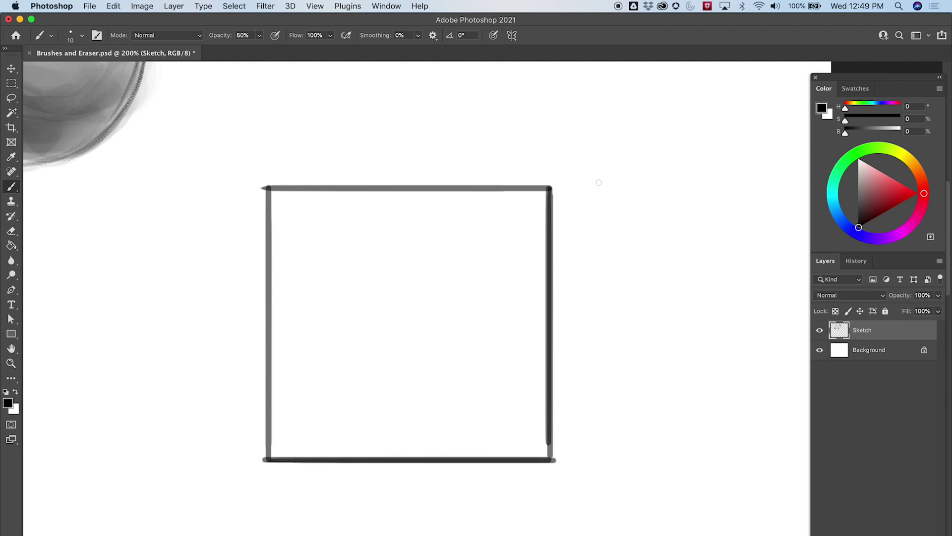
- Paint a straight diagonal depth line rising from the square's top-right corner and retrace it, undoing a first horizontal stroke
{"action": "mouse_move", "coordinate": [614, 191]}
{"action": "left_mouse_down"}
{"action": "mouse_move", "coordinate": [591, 292]}
{"action": "mouse_move", "coordinate": [630, 202]}
{"action": "mouse_move", "coordinate": [558, 264]}
{"action": "mouse_move", "coordinate": [573, 294]}
{"action": "mouse_move", "coordinate": [548, 280]}
{"action": "left_mouse_up"}
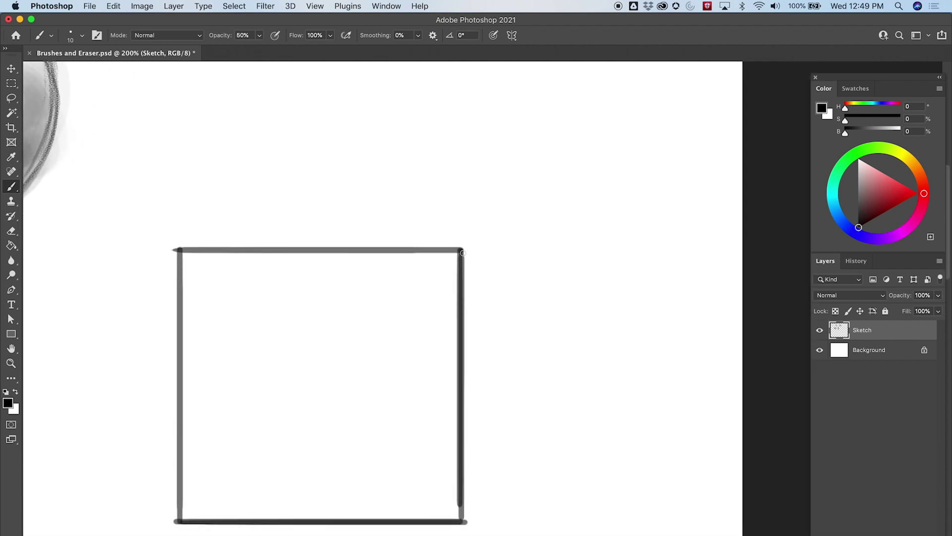
{"action": "left_click_drag", "start_coordinate": [462, 251], "coordinate": [596, 252]}
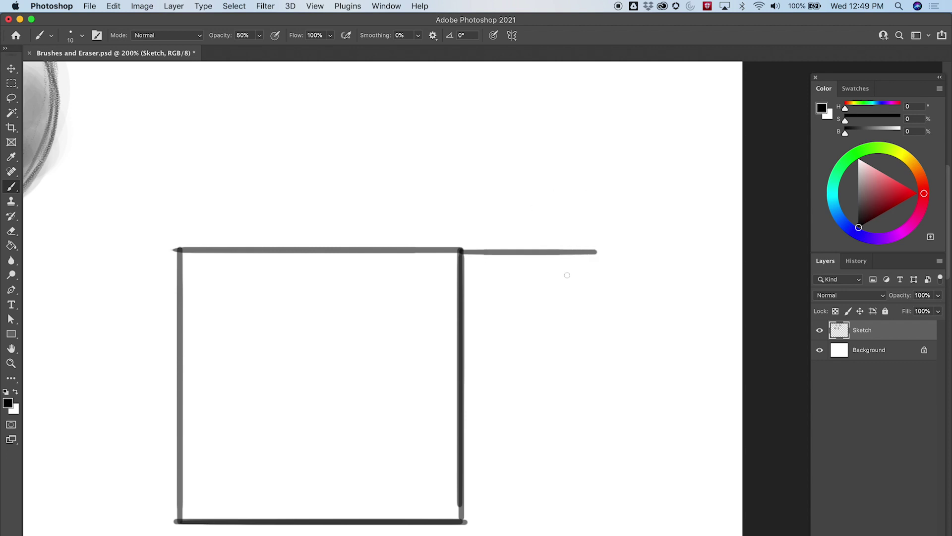
{"action": "key", "text": "super+z"}
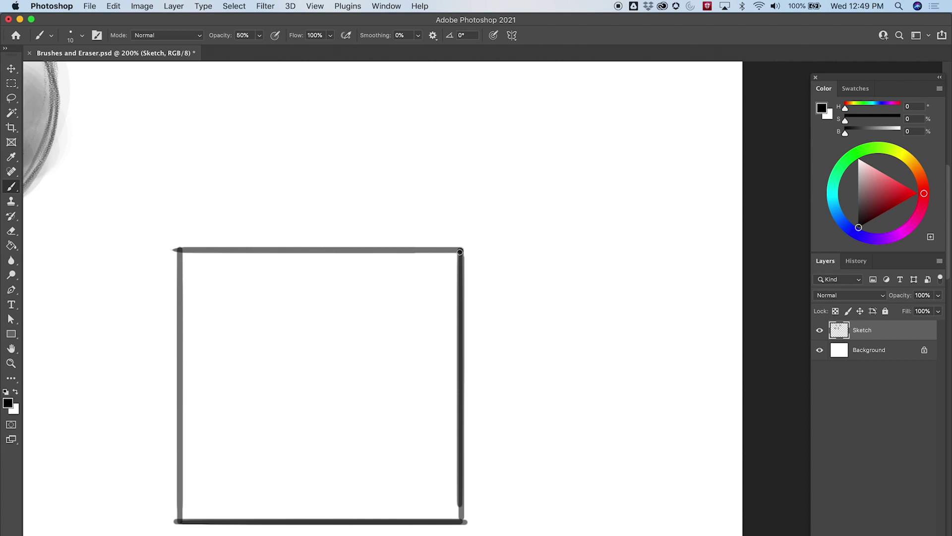
{"action": "left_click", "coordinate": [460, 252]}
{"action": "left_click", "coordinate": [587, 175], "text": "shift"}
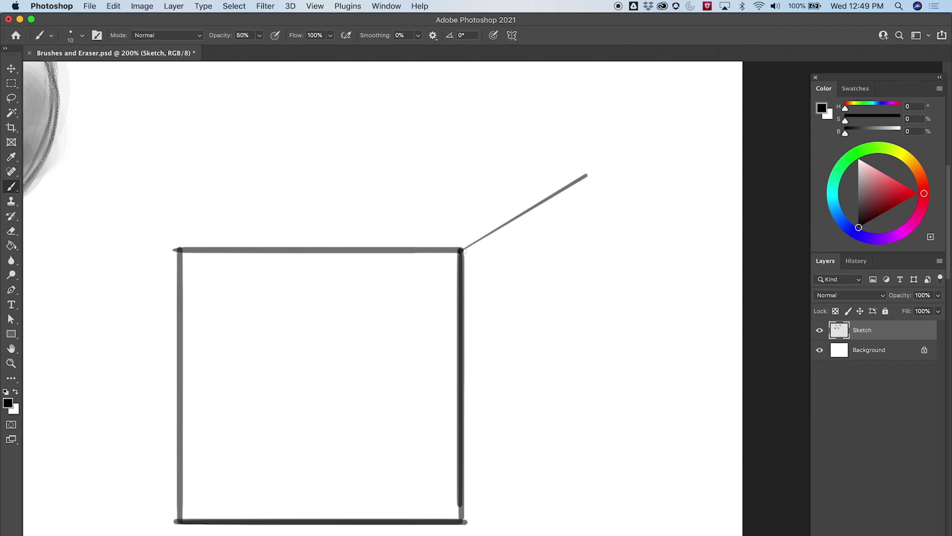
{"action": "left_click_drag", "start_coordinate": [463, 250], "coordinate": [570, 182]}
{"action": "left_click", "coordinate": [464, 251]}
{"action": "left_click", "coordinate": [587, 175], "text": "shift"}
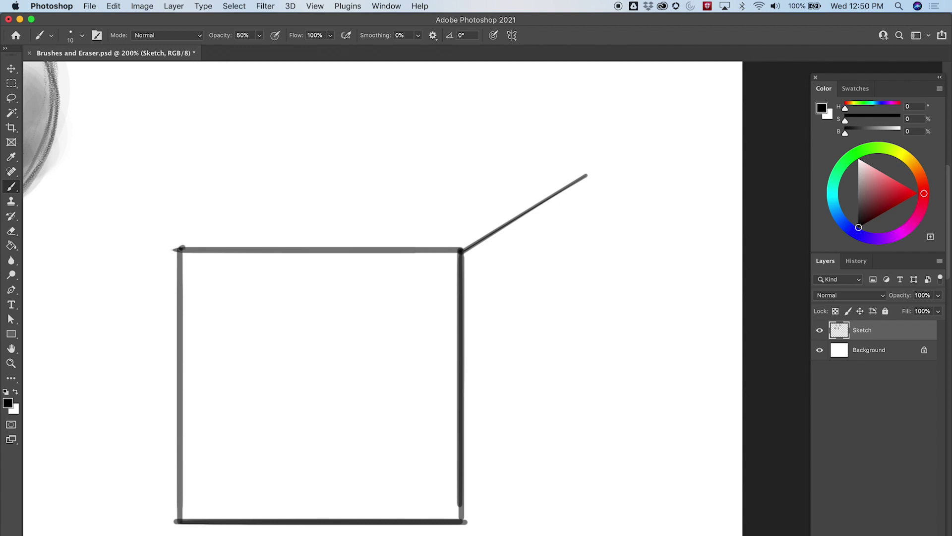
- Undo the stray mark at the square's top-left corner and paint a retraced diagonal depth line rising from that corner
{"action": "key", "text": "super+z"}
{"action": "left_click", "coordinate": [182, 250]}
{"action": "left_click", "coordinate": [335, 167], "text": "shift"}
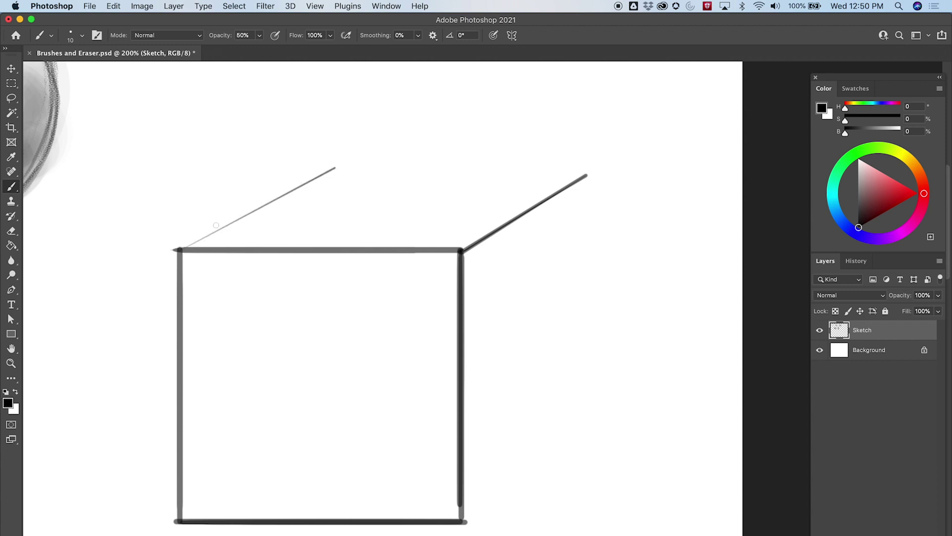
{"action": "left_click", "coordinate": [186, 245], "text": "shift"}
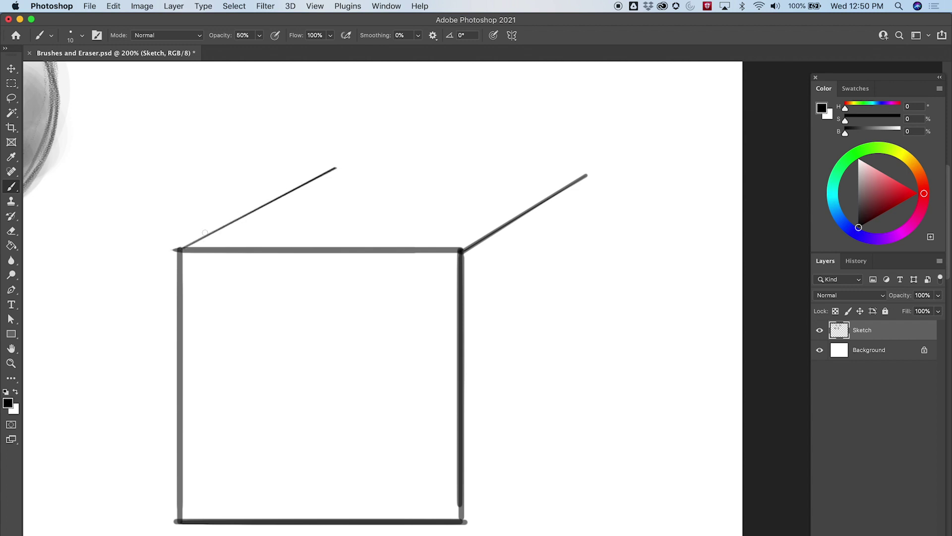
{"action": "left_click", "coordinate": [183, 248], "text": "shift"}
- Paint a straight diagonal depth line rising from the square's bottom-right corner and retrace it until it is dark
{"action": "left_click", "coordinate": [614, 407], "text": "shift"}
{"action": "left_click", "coordinate": [606, 416], "text": "shift"}
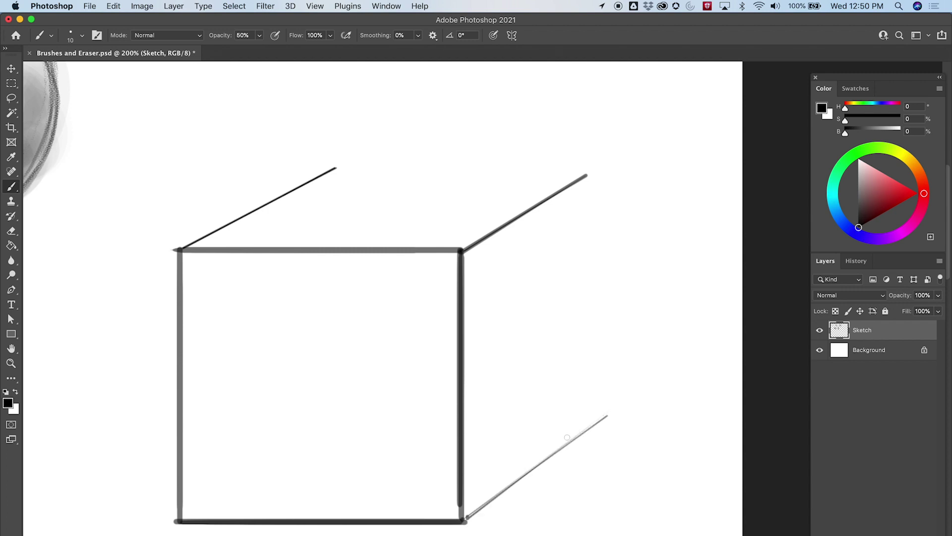
{"action": "left_click", "coordinate": [606, 415], "text": "shift"}
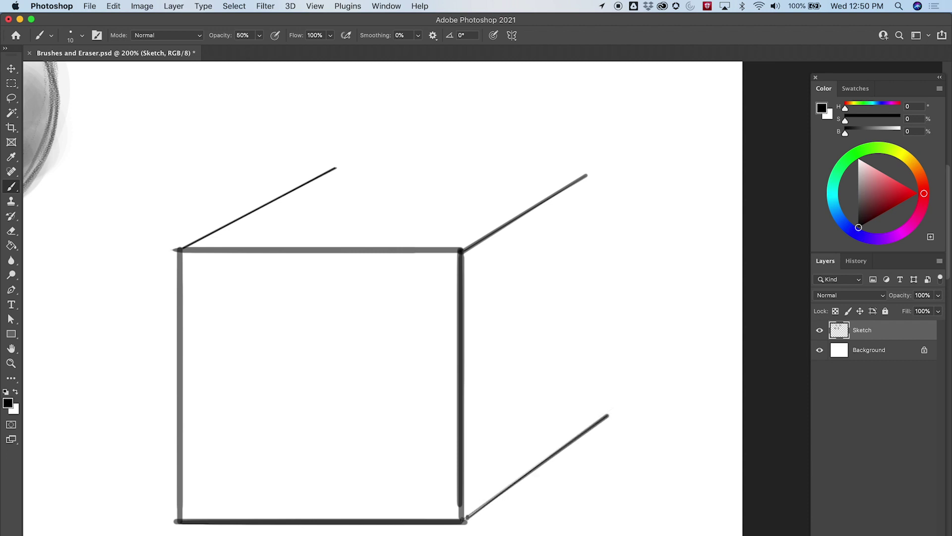
{"action": "left_click", "coordinate": [467, 517], "text": "shift"}
{"action": "left_click", "coordinate": [606, 416], "text": "shift"}
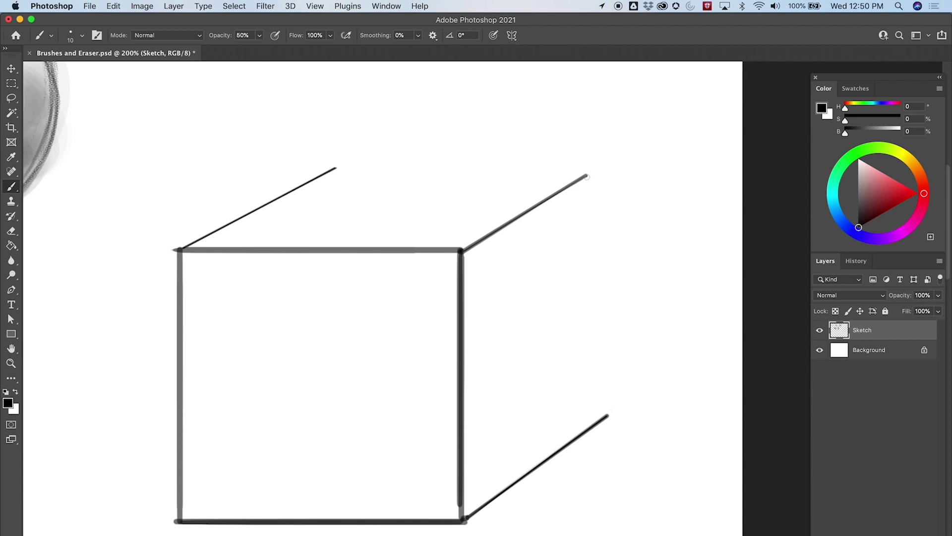
- Close the cube with straight vertical and horizontal back edges, and retrace the top-left and bottom-right depth lines
{"action": "left_click_drag", "start_coordinate": [587, 177], "coordinate": [584, 427]}
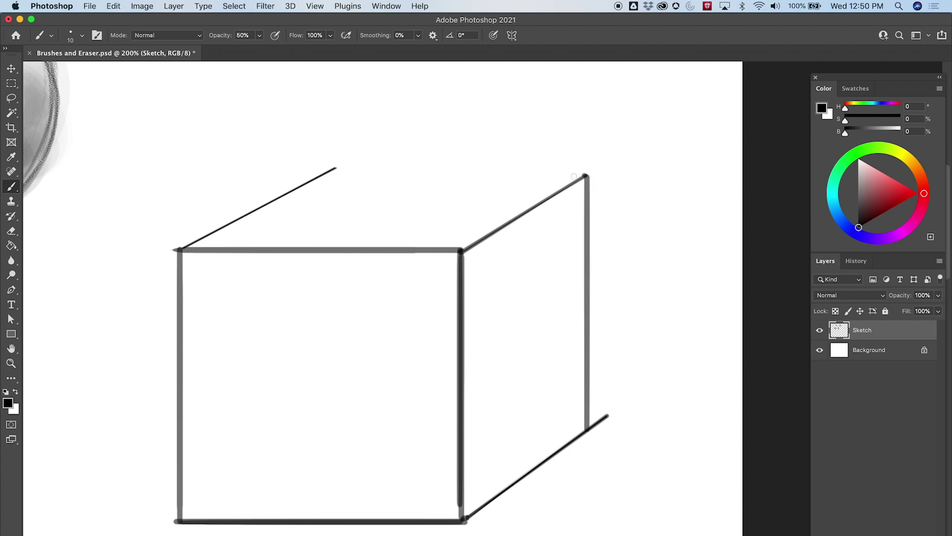
{"action": "left_click_drag", "start_coordinate": [584, 176], "coordinate": [323, 197]}
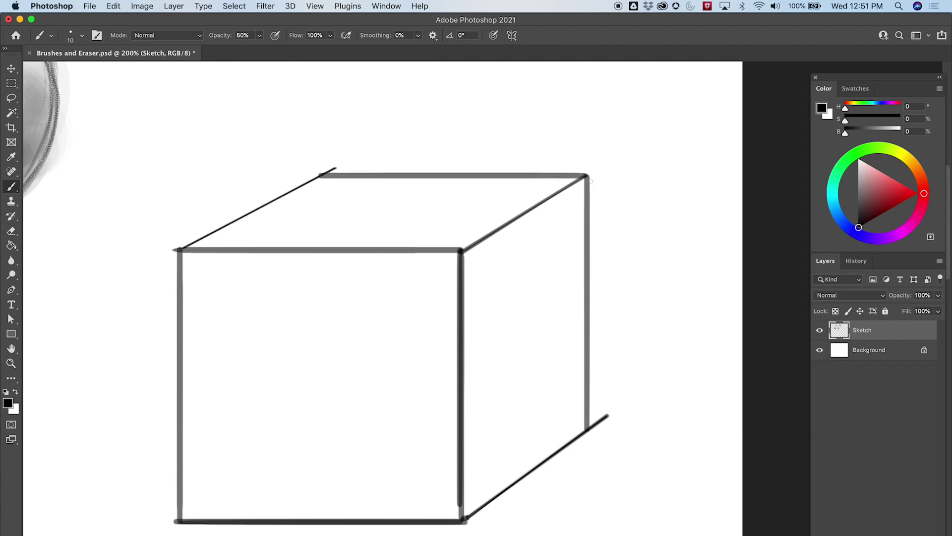
{"action": "left_click_drag", "start_coordinate": [184, 249], "coordinate": [322, 175]}
{"action": "left_click_drag", "start_coordinate": [184, 249], "coordinate": [310, 182]}
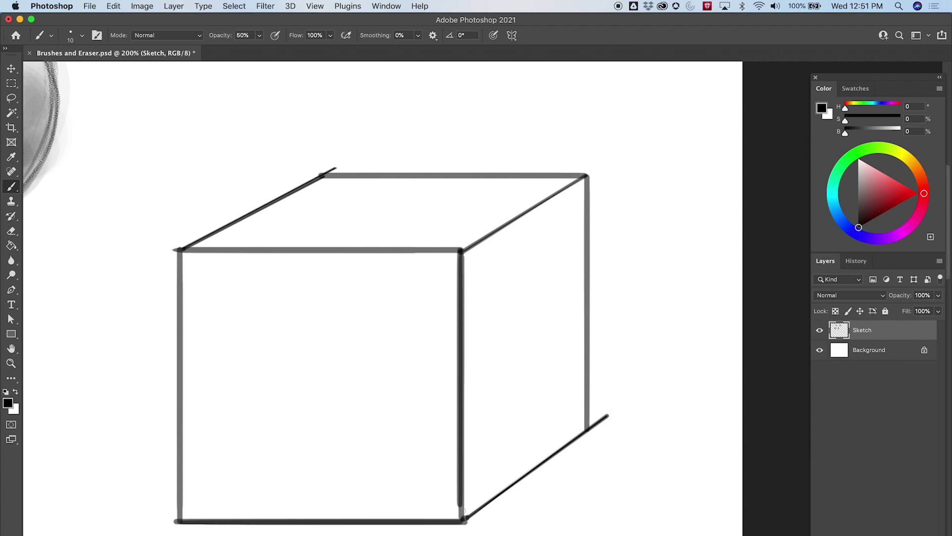
{"action": "left_click", "coordinate": [590, 427], "text": "shift"}
{"action": "left_click", "coordinate": [591, 430], "text": "shift"}
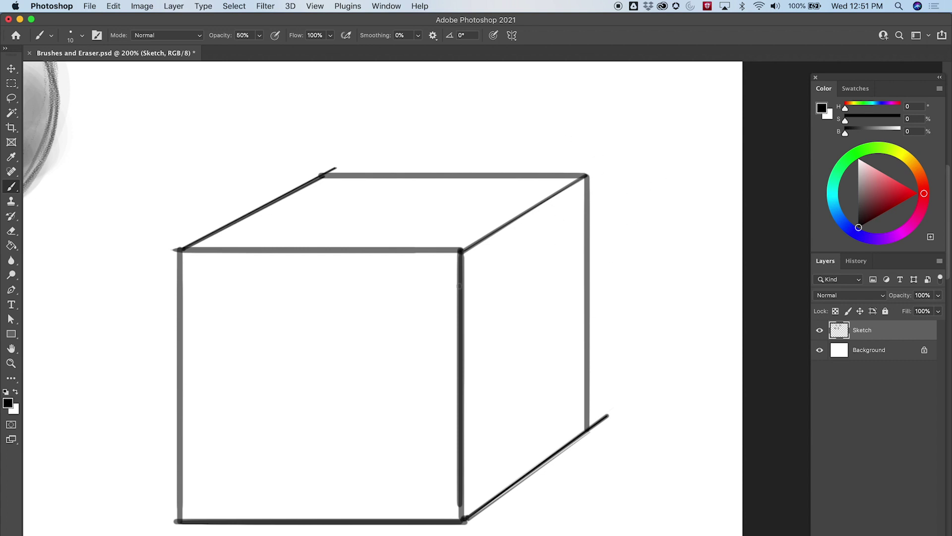
- Erase the overshooting line ends at the cube's back lower-right and back upper-left corners
{"action": "key", "text": "e"}
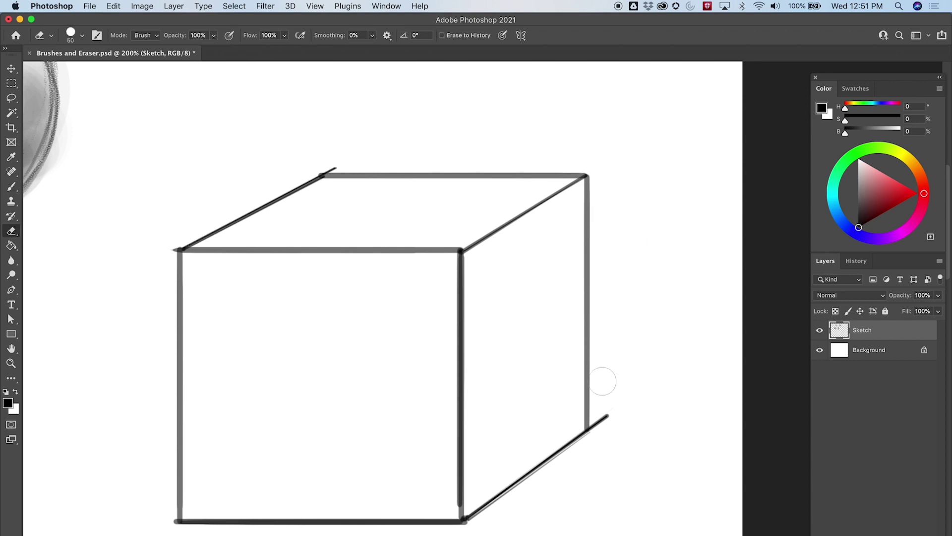
{"action": "left_click_drag", "start_coordinate": [602, 381], "coordinate": [606, 427]}
{"action": "left_click_drag", "start_coordinate": [329, 154], "coordinate": [331, 158]}
{"action": "key", "text": "space"}
{"action": "key", "text": "super+minus"}
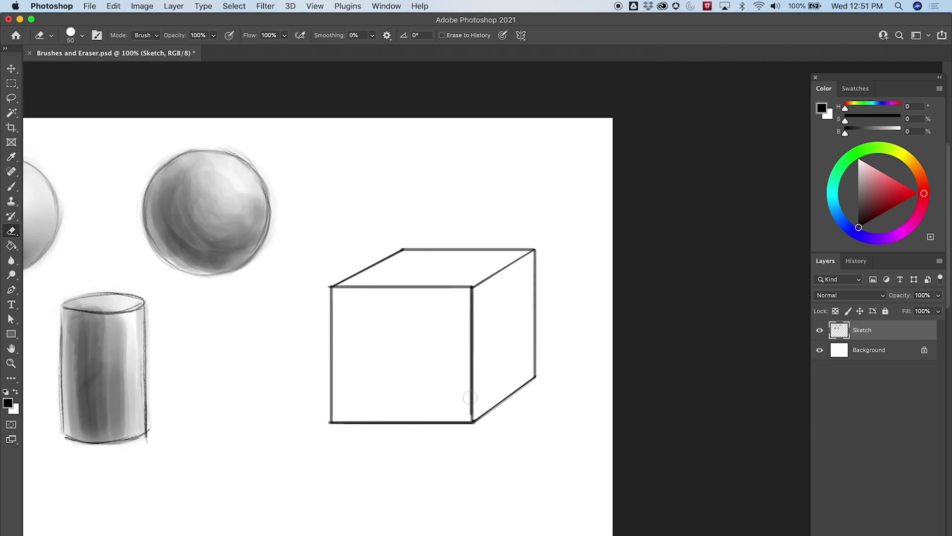
{"action": "key", "text": "space"}
{"action": "left_click_drag", "start_coordinate": [195, 446], "coordinate": [539, 409]}
{"action": "left_click_drag", "start_coordinate": [370, 409], "coordinate": [234, 424]}
{"action": "key", "text": "super+plus"}
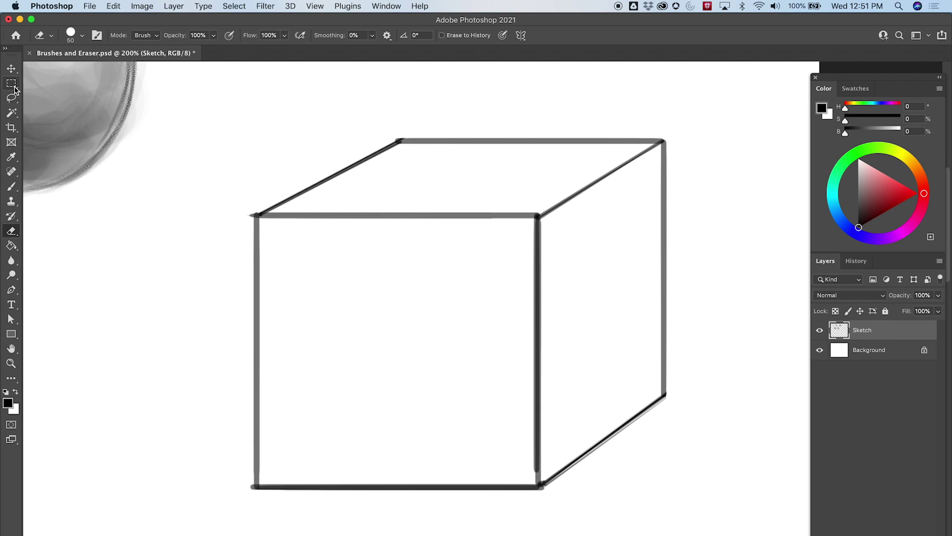
- Create a new layer named Color and move it beneath the Sketch layer
{"action": "left_click", "coordinate": [939, 262]}
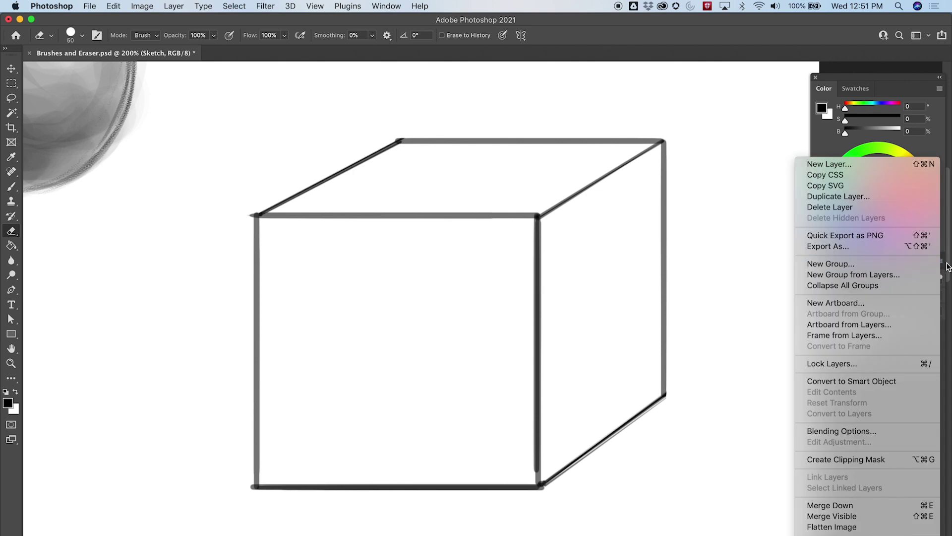
{"action": "left_click", "coordinate": [947, 271]}
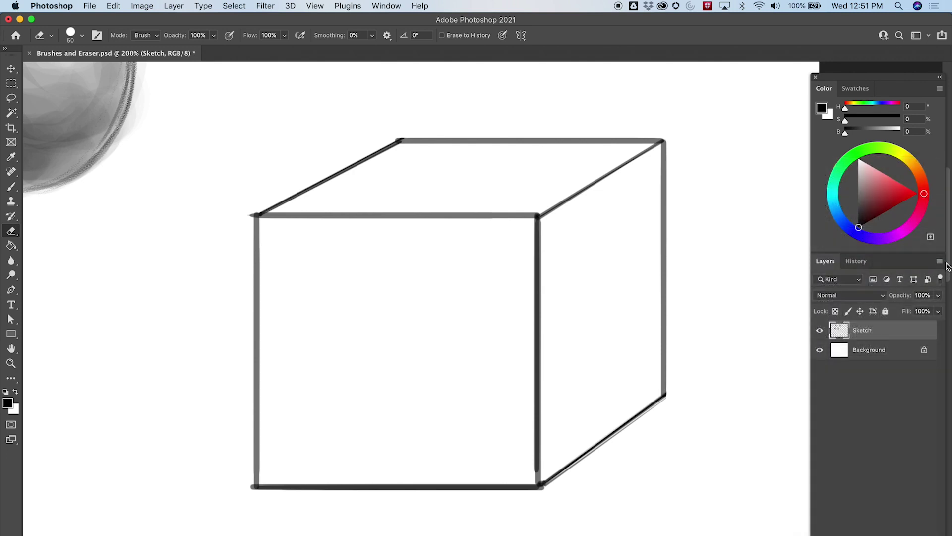
{"action": "left_click", "coordinate": [940, 262]}
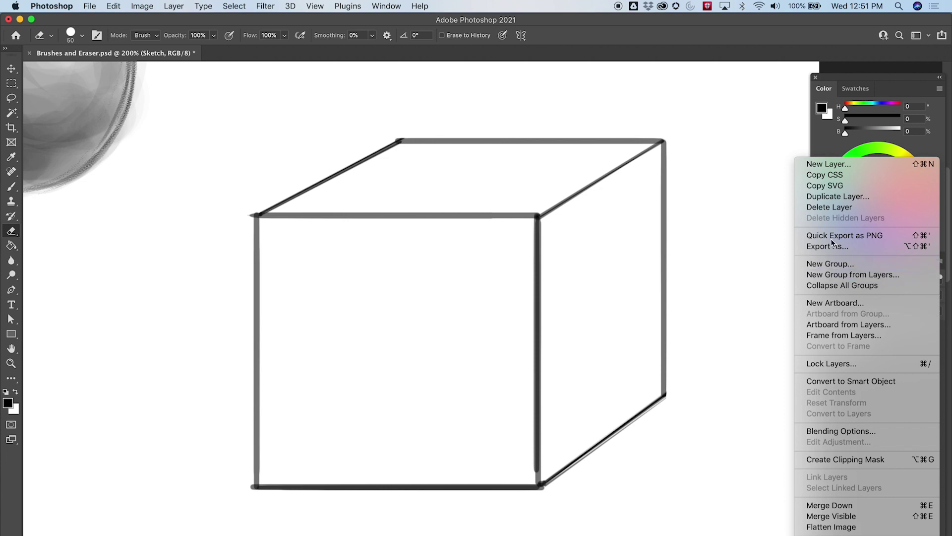
{"action": "left_click", "coordinate": [872, 164]}
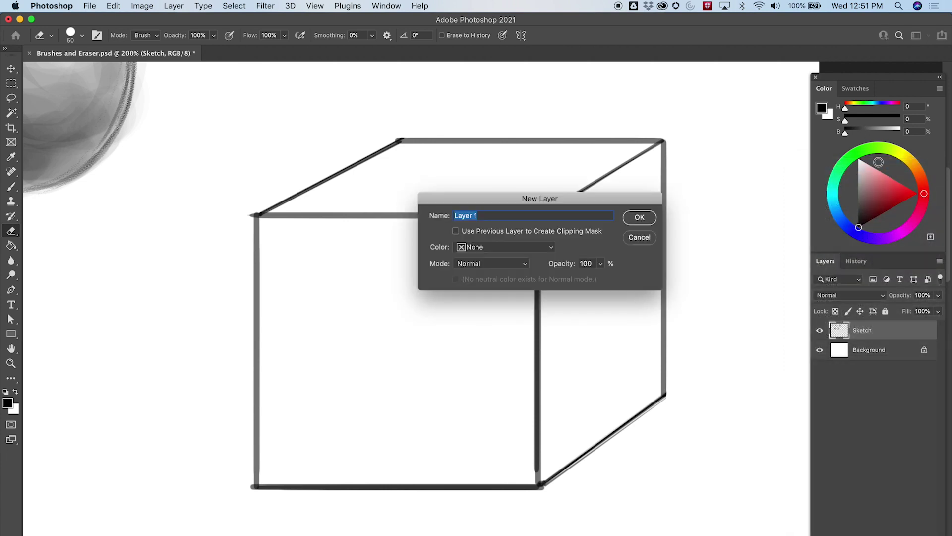
{"action": "type", "text": "Color"}
{"action": "key", "text": "Return"}
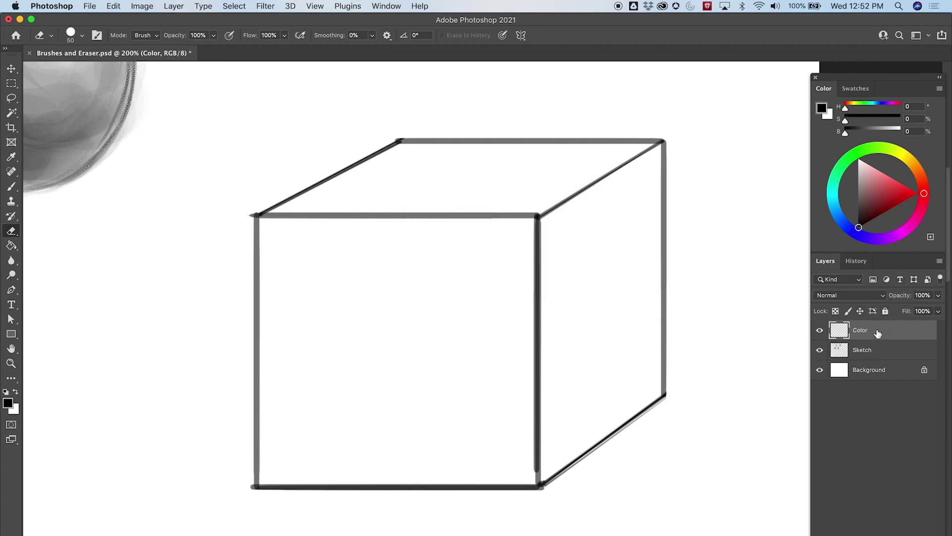
{"action": "mouse_move", "coordinate": [877, 334]}
{"action": "left_mouse_down"}
{"action": "mouse_move", "coordinate": [883, 347]}
{"action": "mouse_move", "coordinate": [888, 330]}
{"action": "left_mouse_up"}
{"action": "left_click_drag", "start_coordinate": [889, 332], "coordinate": [887, 358]}
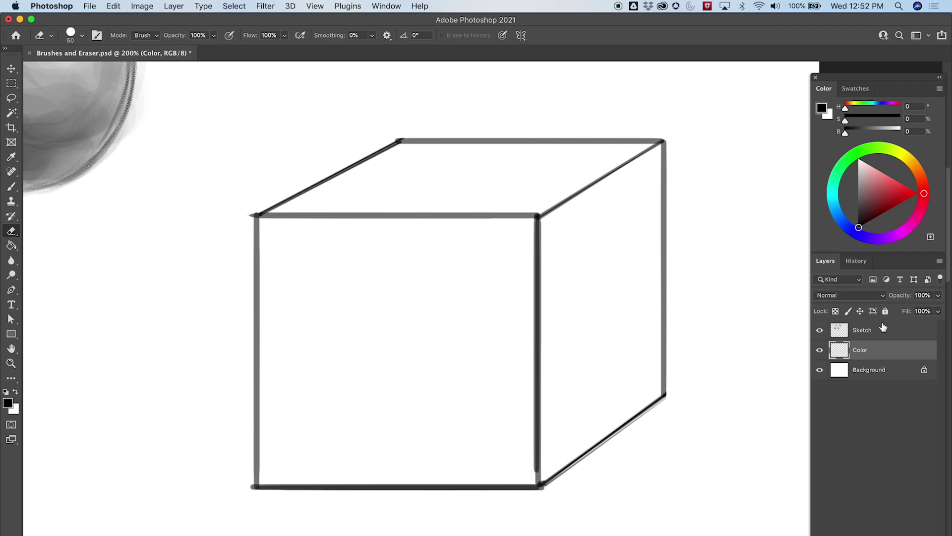
- Try to move the locked Background layer up the stack, and open its conversion to a regular layer without applying it
{"action": "double_click", "coordinate": [884, 377]}
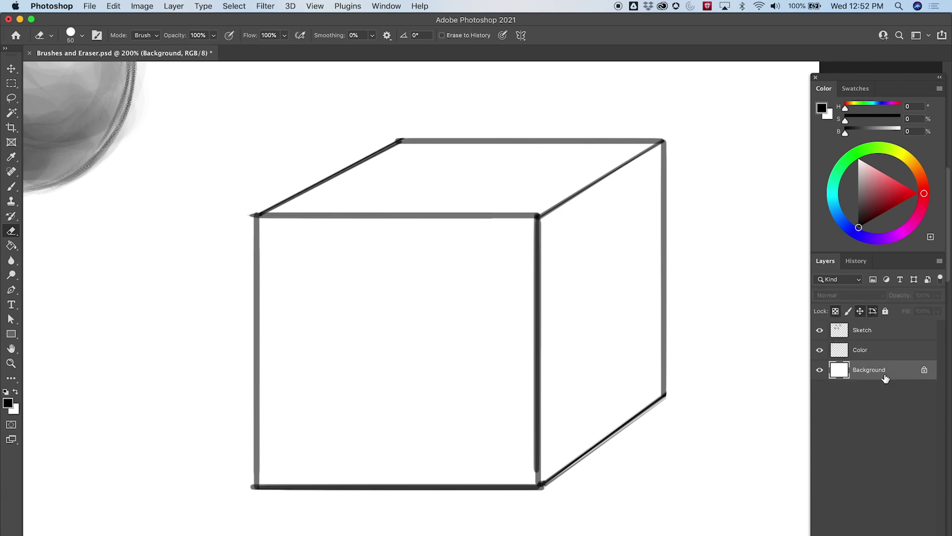
{"action": "left_click", "coordinate": [648, 237]}
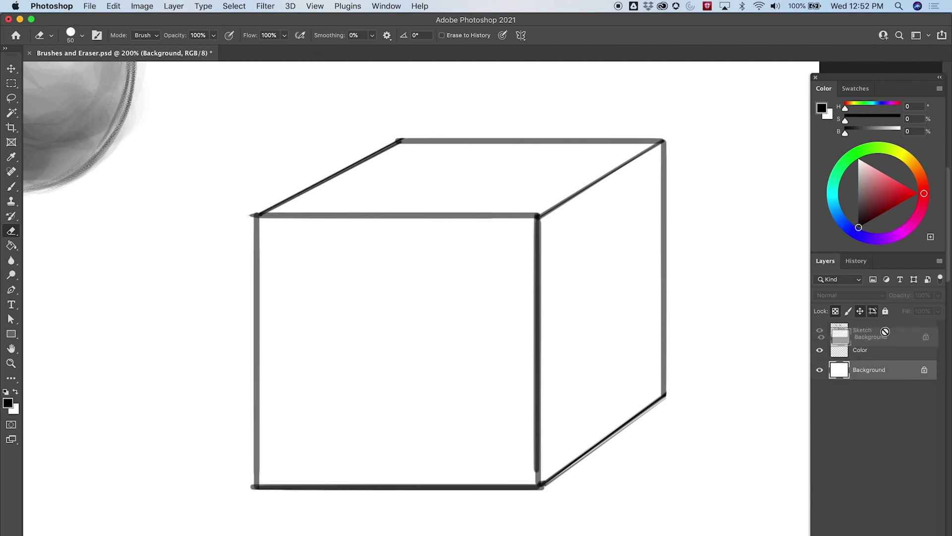
{"action": "double_click", "coordinate": [895, 370]}
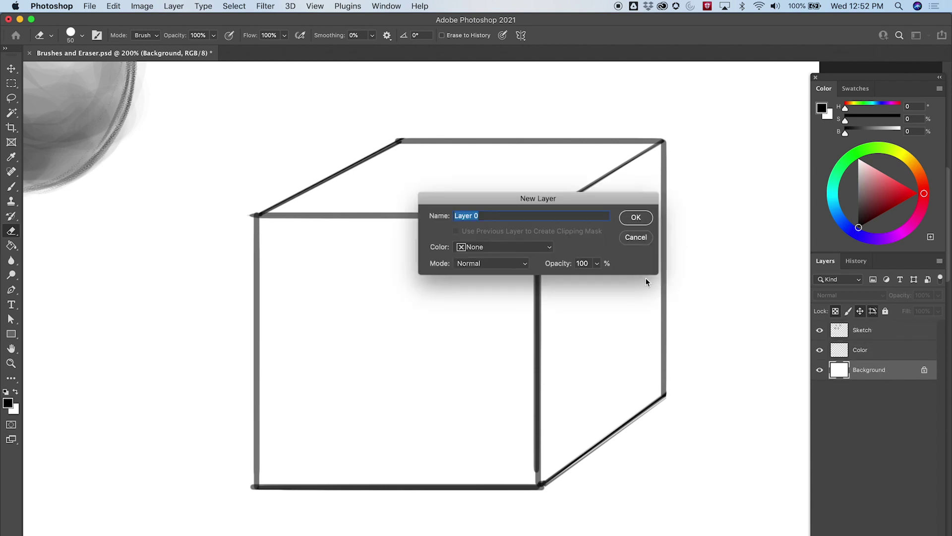
{"action": "left_click", "coordinate": [636, 238]}
- Switch between the Sketch and Color layers, leaving Color as the active layer
{"action": "left_click", "coordinate": [877, 351]}
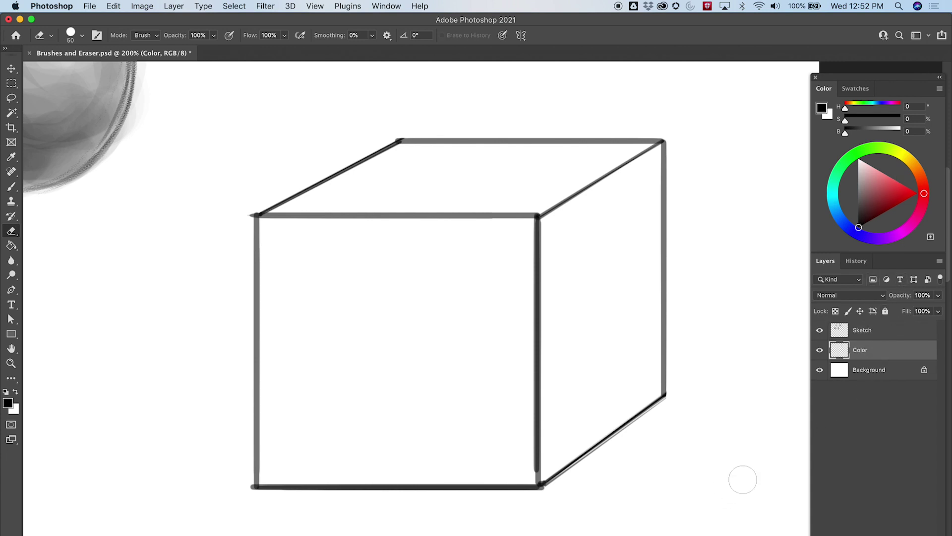
{"action": "left_click", "coordinate": [884, 331]}
{"action": "left_click", "coordinate": [882, 349]}
{"action": "left_click", "coordinate": [889, 331]}
{"action": "left_click", "coordinate": [886, 351]}
- Draw a freehand Lasso selection around the upper-left part of the cube's front face, overlapping the top face
{"action": "left_click", "coordinate": [12, 99]}
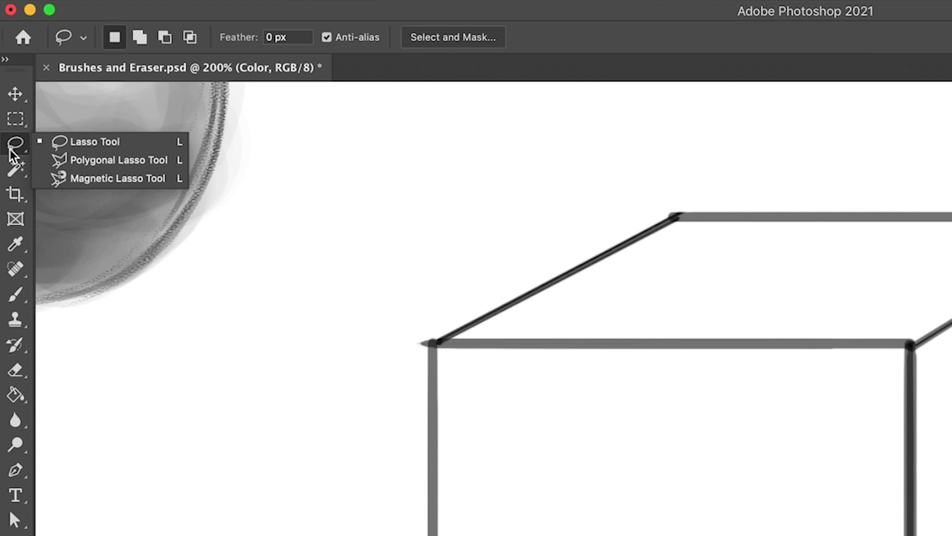
{"action": "left_click", "coordinate": [15, 144]}
{"action": "left_click", "coordinate": [16, 144]}
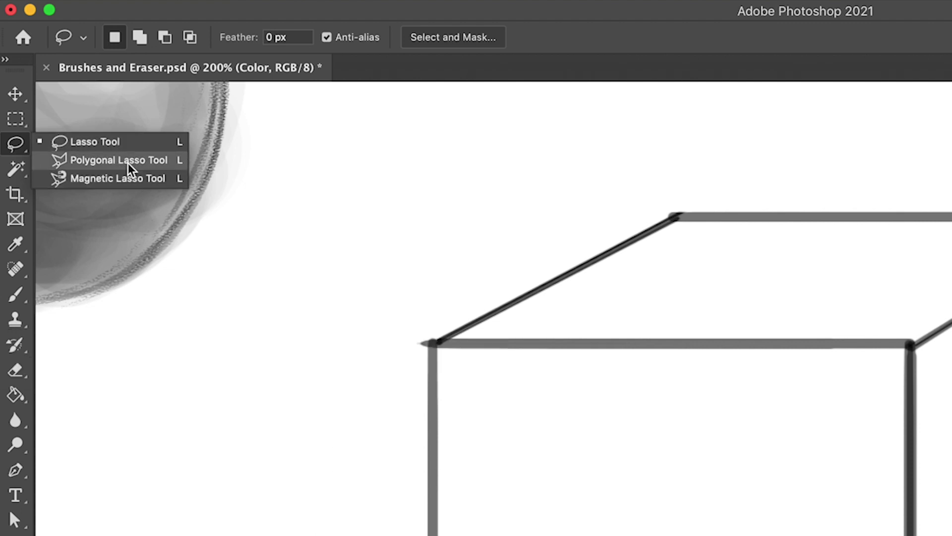
{"action": "left_click", "coordinate": [97, 143]}
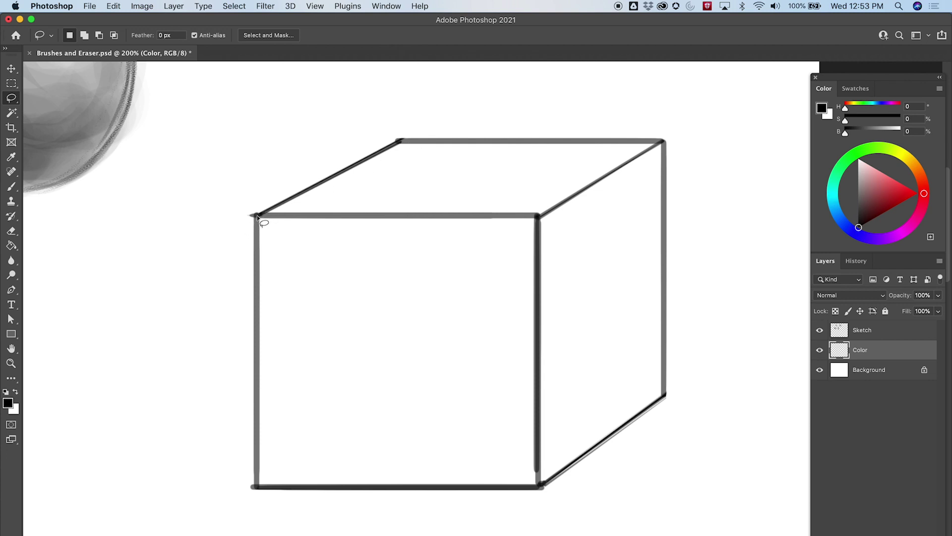
{"action": "mouse_move", "coordinate": [285, 203]}
{"action": "left_mouse_down"}
{"action": "mouse_move", "coordinate": [345, 184]}
{"action": "mouse_move", "coordinate": [402, 182]}
{"action": "mouse_move", "coordinate": [466, 252]}
{"action": "mouse_move", "coordinate": [260, 287]}
{"action": "mouse_move", "coordinate": [253, 223]}
{"action": "left_mouse_up"}
- Enlarge the brush and paint test strokes in black inside the freehand selection
{"action": "left_click", "coordinate": [11, 186]}
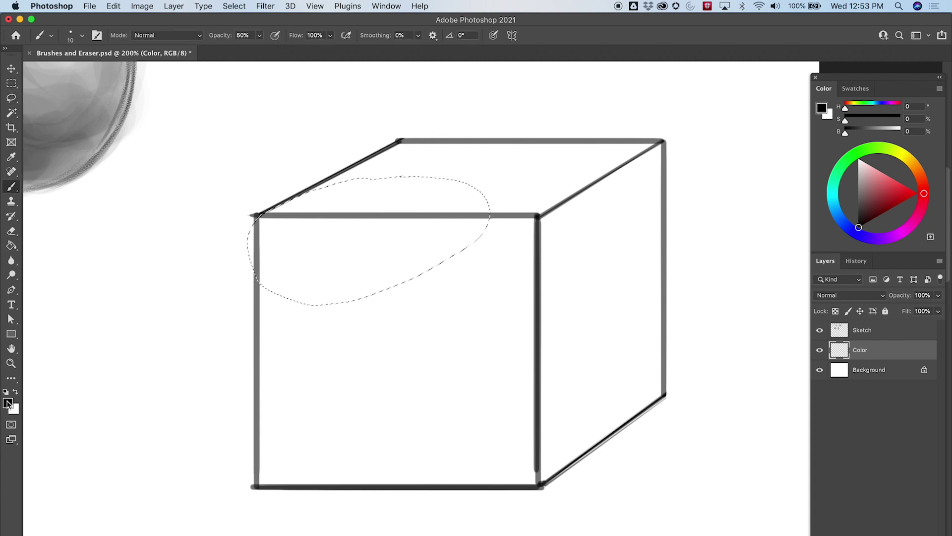
{"action": "key", "text": "bracketright"}
{"action": "key", "text": "bracketright"}
{"action": "key", "text": "bracketright"}
{"action": "key", "text": "bracketright"}
{"action": "key", "text": "bracketright"}
{"action": "key", "text": "bracketright"}
{"action": "key", "text": "bracketright"}
{"action": "key", "text": "bracketright"}
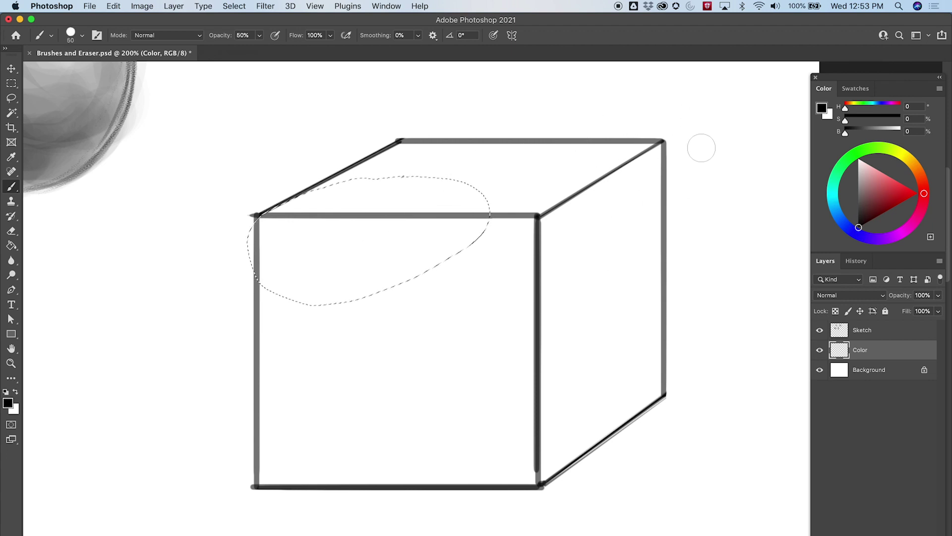
{"action": "mouse_move", "coordinate": [358, 232]}
{"action": "left_mouse_down"}
{"action": "mouse_move", "coordinate": [339, 251]}
{"action": "mouse_move", "coordinate": [377, 209]}
{"action": "mouse_move", "coordinate": [437, 238]}
{"action": "mouse_move", "coordinate": [476, 238]}
{"action": "mouse_move", "coordinate": [480, 177]}
{"action": "mouse_move", "coordinate": [391, 184]}
{"action": "left_mouse_up"}
- Trace the cube's top face freehand with the Lasso tool, and clear that selection
{"action": "left_click", "coordinate": [11, 99]}
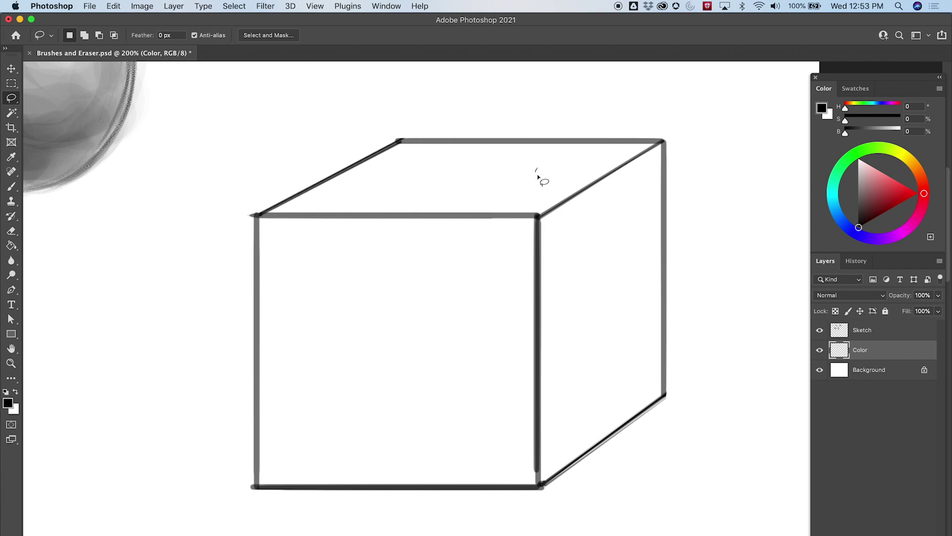
{"action": "left_click_drag", "start_coordinate": [538, 175], "coordinate": [545, 172]}
{"action": "mouse_move", "coordinate": [259, 216]}
{"action": "left_mouse_down"}
{"action": "mouse_move", "coordinate": [405, 139]}
{"action": "mouse_move", "coordinate": [663, 141]}
{"action": "mouse_move", "coordinate": [541, 216]}
{"action": "mouse_move", "coordinate": [261, 215]}
{"action": "left_mouse_up"}
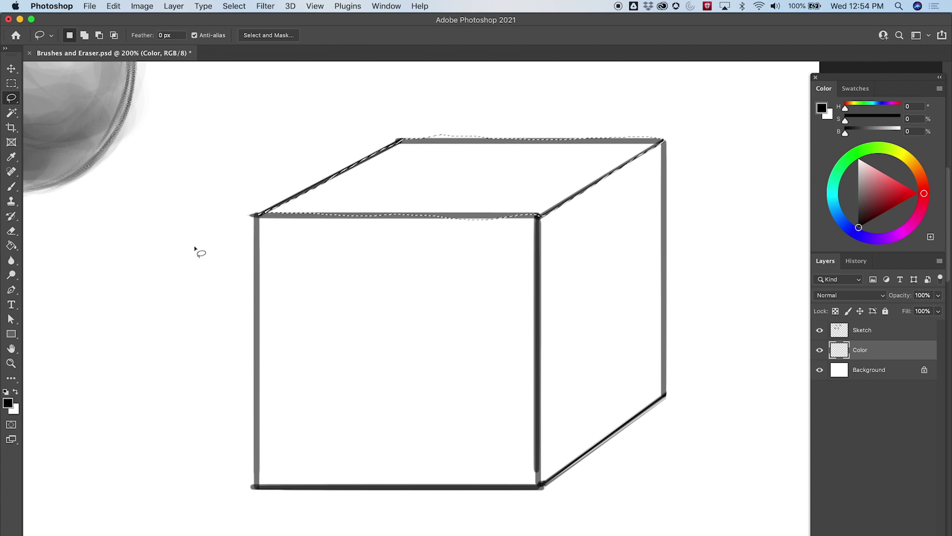
{"action": "key", "text": "super+d"}
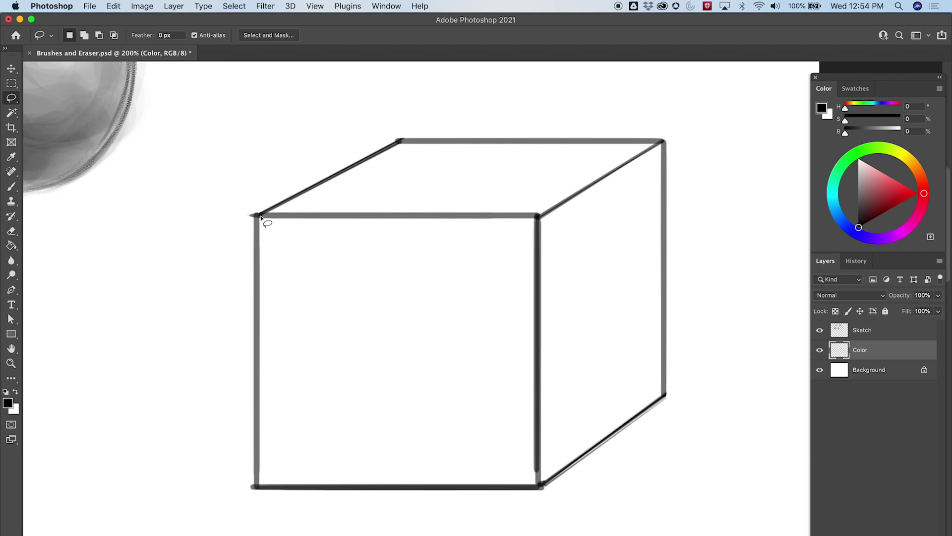
- Select the whole cube by tracing its outer outline corner to corner with straight Lasso segments
{"action": "mouse_move", "coordinate": [261, 218]}
{"action": "left_mouse_down"}
{"action": "mouse_move", "coordinate": [324, 97]}
{"action": "mouse_move", "coordinate": [458, 169]}
{"action": "mouse_move", "coordinate": [323, 147]}
{"action": "mouse_move", "coordinate": [414, 183]}
{"action": "mouse_move", "coordinate": [361, 183]}
{"action": "mouse_move", "coordinate": [396, 151]}
{"action": "mouse_move", "coordinate": [318, 206]}
{"action": "mouse_move", "coordinate": [290, 260]}
{"action": "mouse_move", "coordinate": [180, 367]}
{"action": "mouse_move", "coordinate": [494, 81]}
{"action": "mouse_move", "coordinate": [403, 142]}
{"action": "mouse_move", "coordinate": [565, 129]}
{"action": "mouse_move", "coordinate": [703, 136]}
{"action": "mouse_move", "coordinate": [665, 145]}
{"action": "left_mouse_up"}
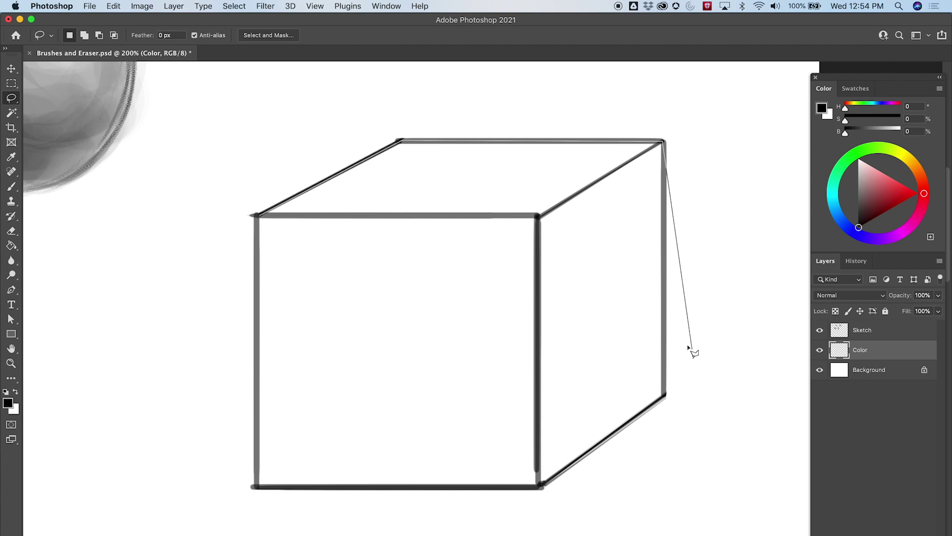
{"action": "left_click", "coordinate": [665, 396]}
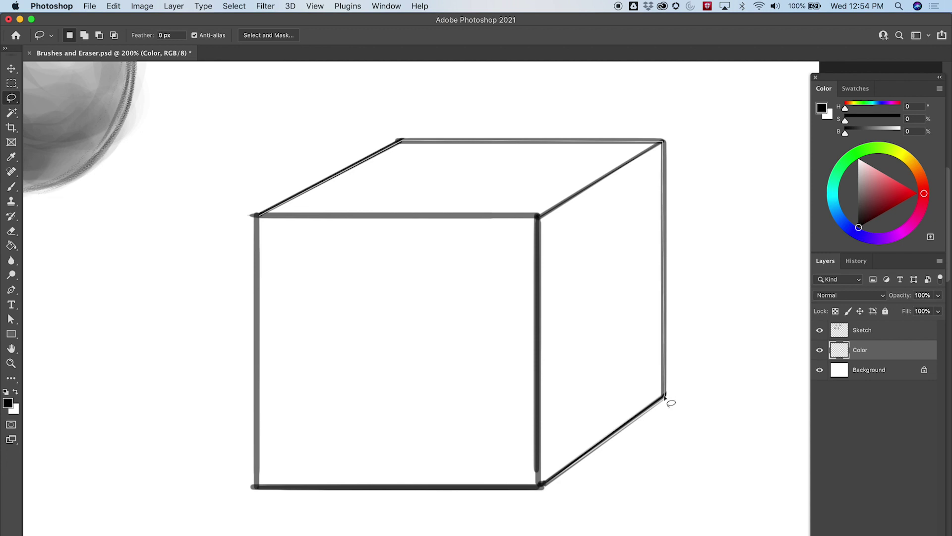
{"action": "left_click", "coordinate": [542, 487]}
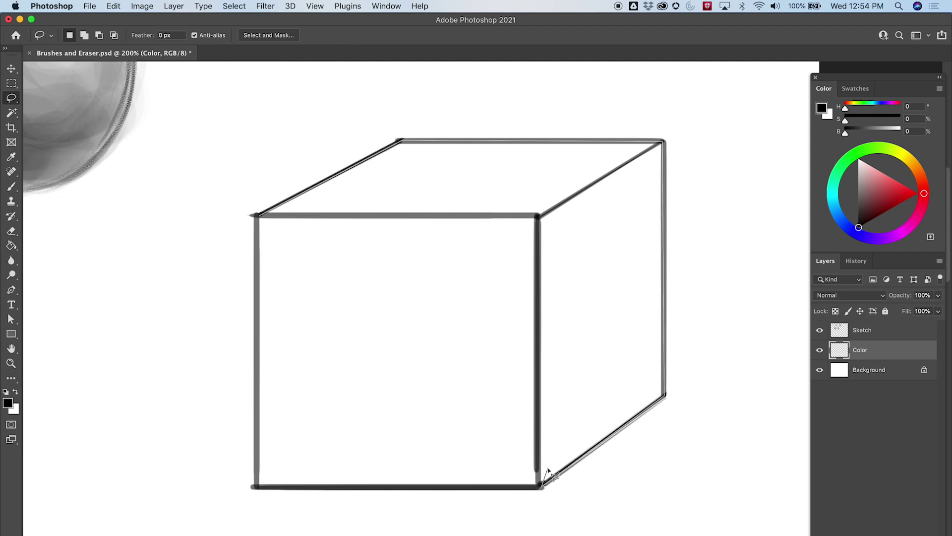
{"action": "left_click", "coordinate": [255, 488]}
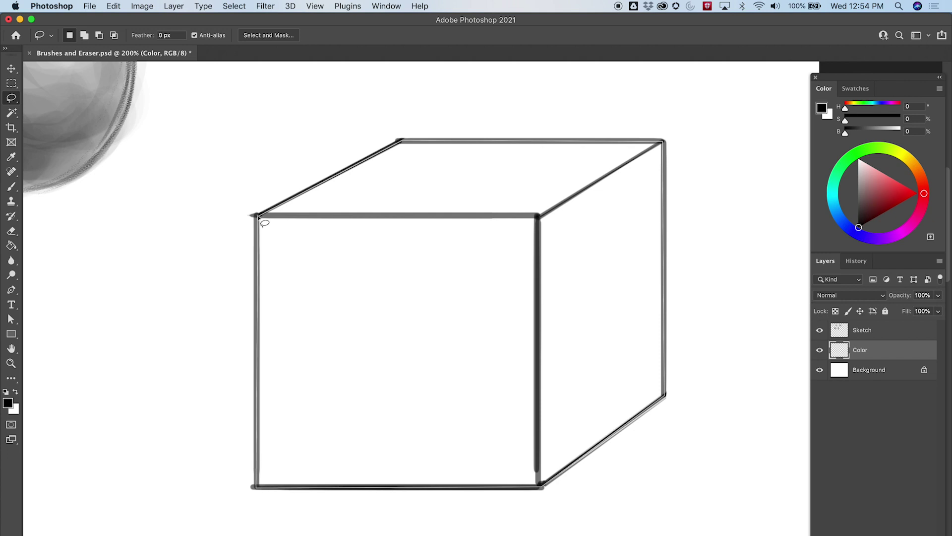
{"action": "left_click", "coordinate": [267, 212]}
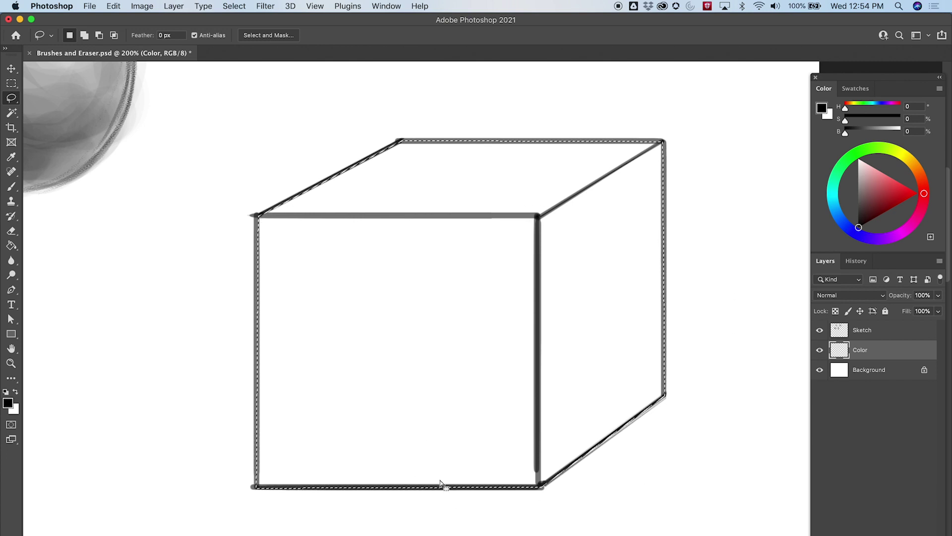
- Set the foreground colour to a bright blue with hue 207, saturation 70% and brightness 89%
{"action": "key", "text": "g"}
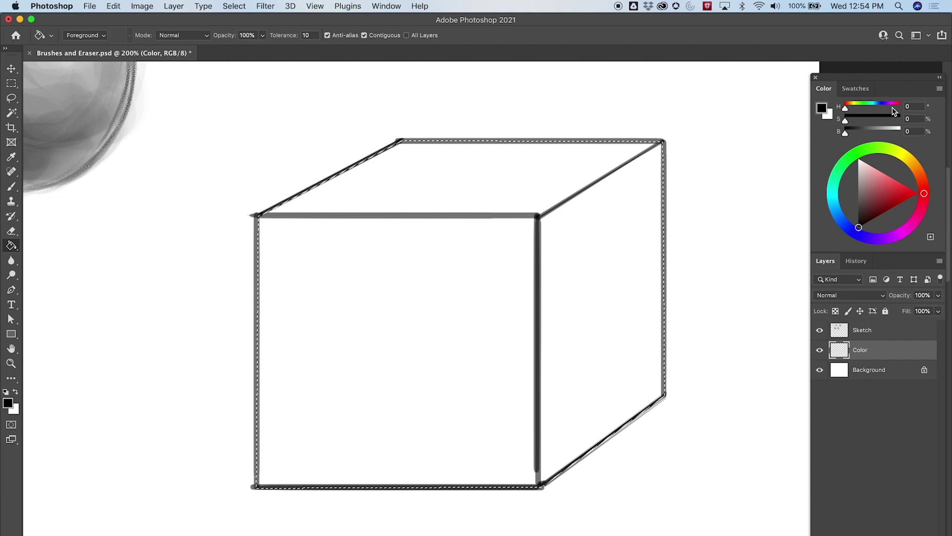
{"action": "left_click_drag", "start_coordinate": [850, 227], "coordinate": [837, 215]}
{"action": "left_click_drag", "start_coordinate": [898, 197], "coordinate": [892, 193]}
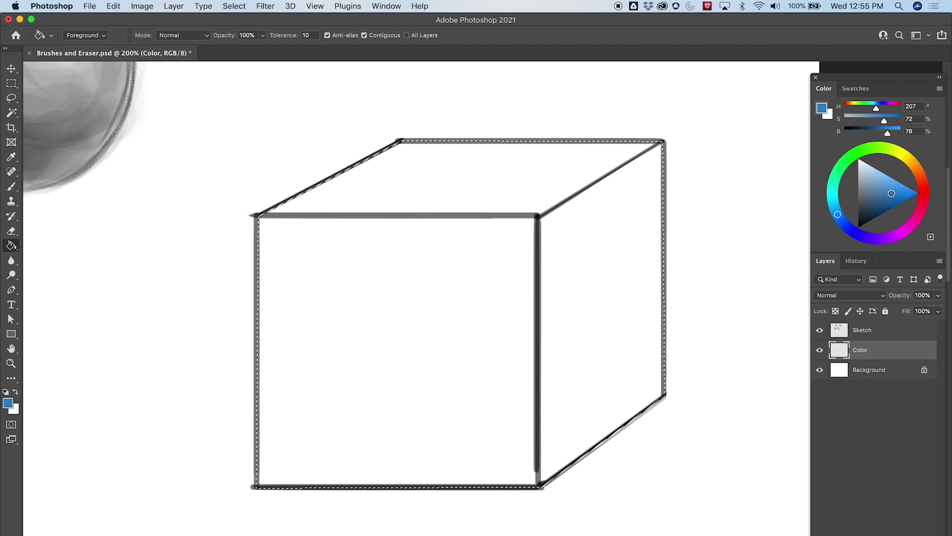
{"action": "left_click_drag", "start_coordinate": [889, 132], "coordinate": [894, 133]}
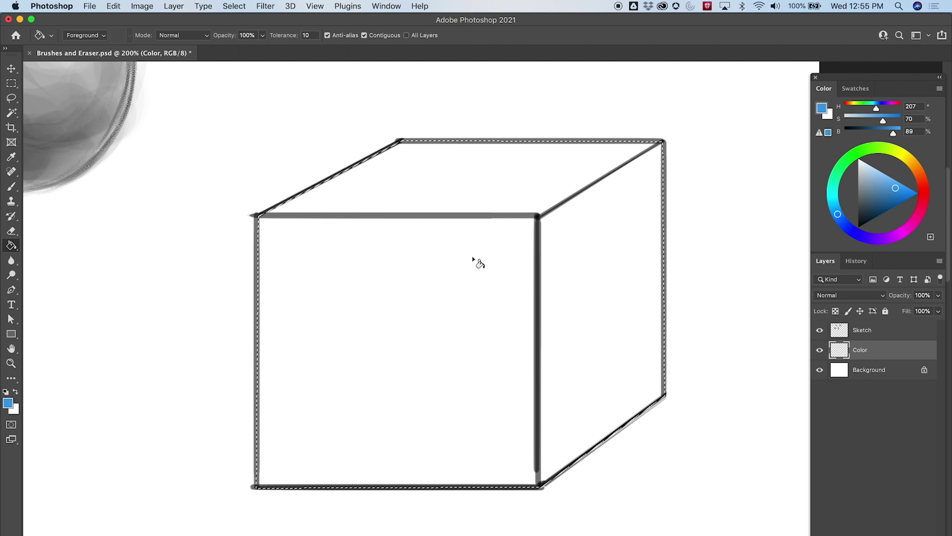
- Paint blue across the cube inside the selection with the Hard Round brush at 200 px
{"action": "key", "text": "b"}
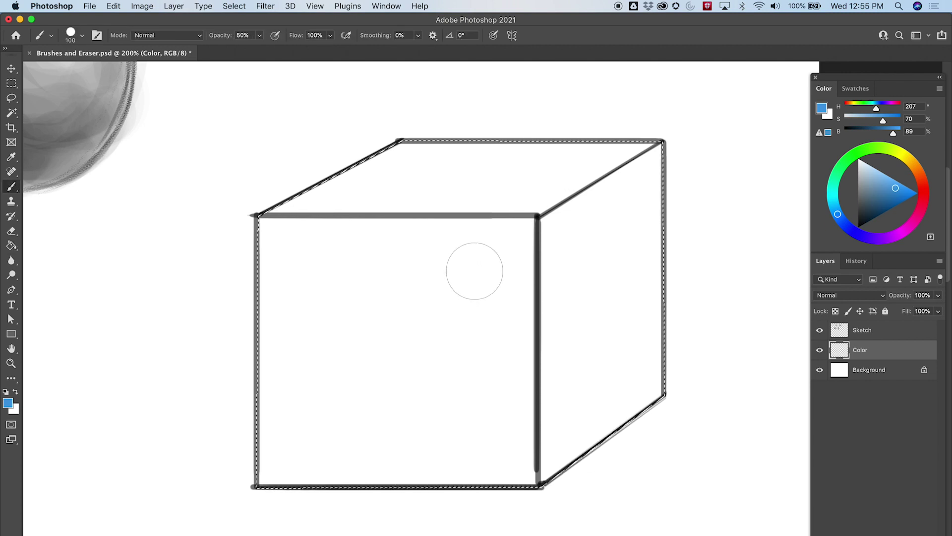
{"action": "right_click", "coordinate": [475, 271]}
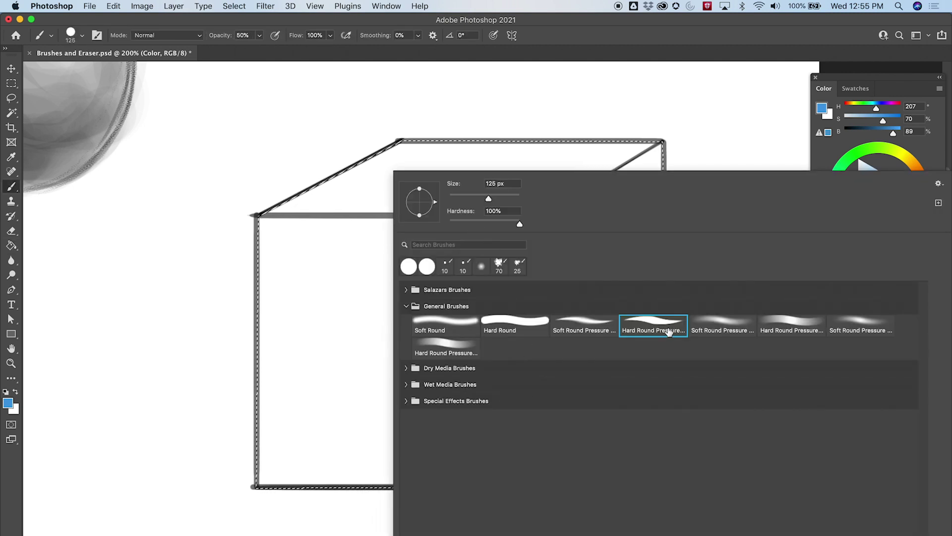
{"action": "left_click", "coordinate": [508, 323]}
{"action": "key", "text": "Return"}
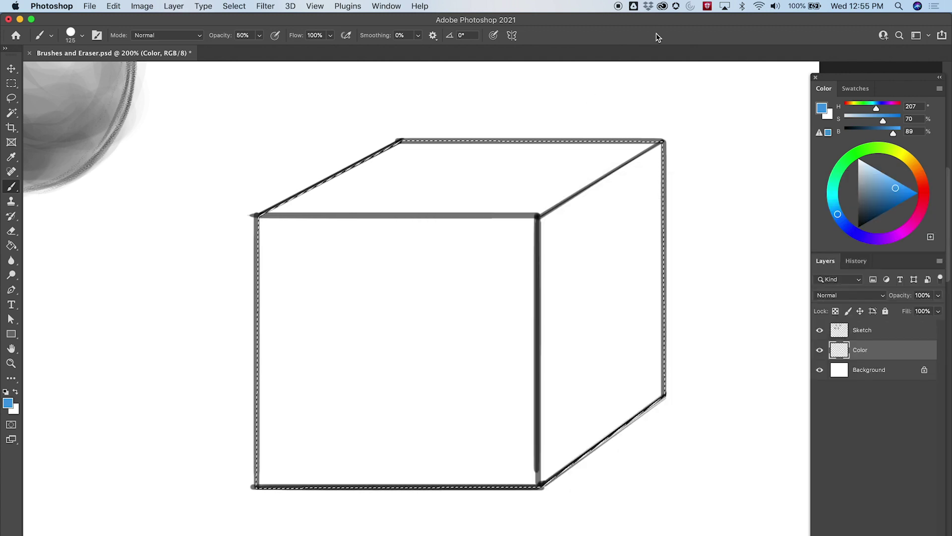
{"action": "key", "text": "bracketright"}
{"action": "key", "text": "bracketright"}
{"action": "key", "text": "bracketright"}
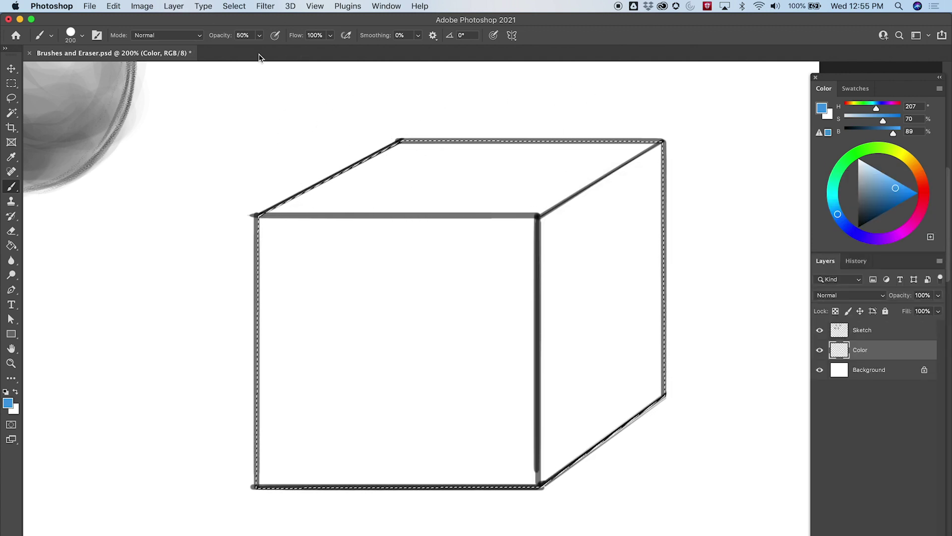
{"action": "mouse_move", "coordinate": [277, 208]}
{"action": "left_mouse_down"}
{"action": "mouse_move", "coordinate": [256, 245]}
{"action": "mouse_move", "coordinate": [299, 253]}
{"action": "mouse_move", "coordinate": [484, 125]}
{"action": "mouse_move", "coordinate": [424, 141]}
{"action": "mouse_move", "coordinate": [459, 136]}
{"action": "mouse_move", "coordinate": [452, 157]}
{"action": "mouse_move", "coordinate": [349, 264]}
{"action": "mouse_move", "coordinate": [451, 205]}
{"action": "mouse_move", "coordinate": [473, 180]}
{"action": "mouse_move", "coordinate": [259, 334]}
{"action": "mouse_move", "coordinate": [525, 168]}
{"action": "mouse_move", "coordinate": [596, 138]}
{"action": "mouse_move", "coordinate": [326, 272]}
{"action": "left_mouse_up"}
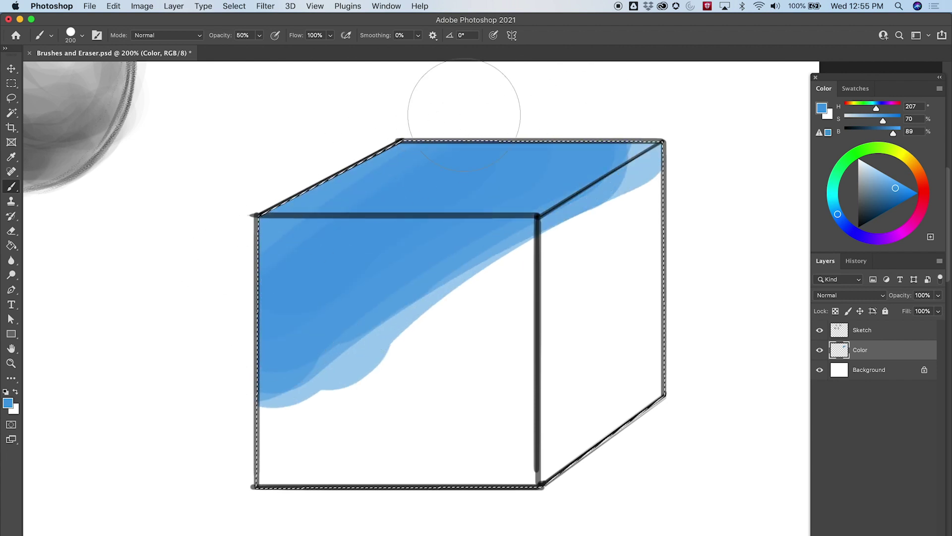
{"action": "mouse_move", "coordinate": [619, 179]}
{"action": "left_mouse_down"}
{"action": "mouse_move", "coordinate": [425, 297]}
{"action": "mouse_move", "coordinate": [467, 351]}
{"action": "mouse_move", "coordinate": [478, 335]}
{"action": "mouse_move", "coordinate": [347, 421]}
{"action": "mouse_move", "coordinate": [620, 223]}
{"action": "mouse_move", "coordinate": [712, 273]}
{"action": "mouse_move", "coordinate": [702, 338]}
{"action": "mouse_move", "coordinate": [570, 436]}
{"action": "mouse_move", "coordinate": [456, 494]}
{"action": "mouse_move", "coordinate": [470, 411]}
{"action": "left_mouse_up"}
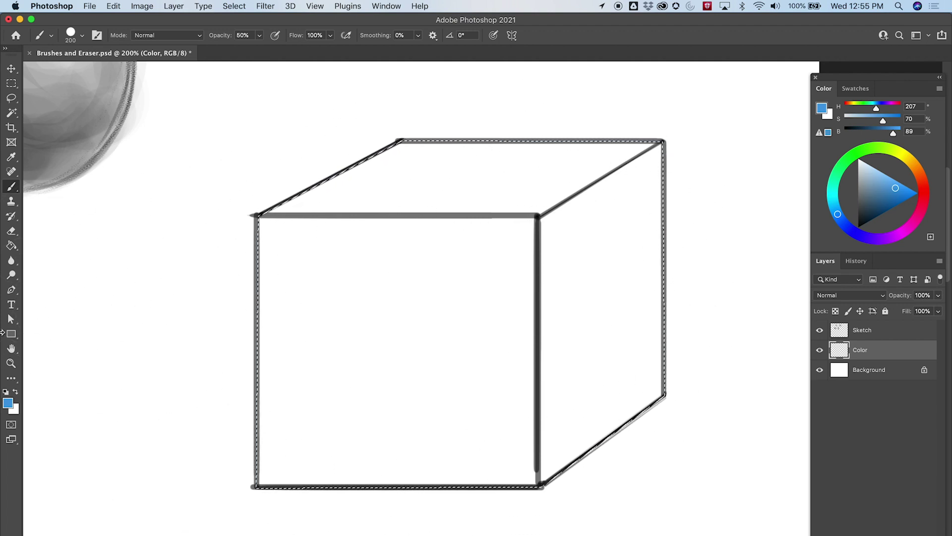
- Try a radial blue-to-transparent gradient inside the cube selection with the Gradient tool, and undo it
{"action": "left_click", "coordinate": [11, 246]}
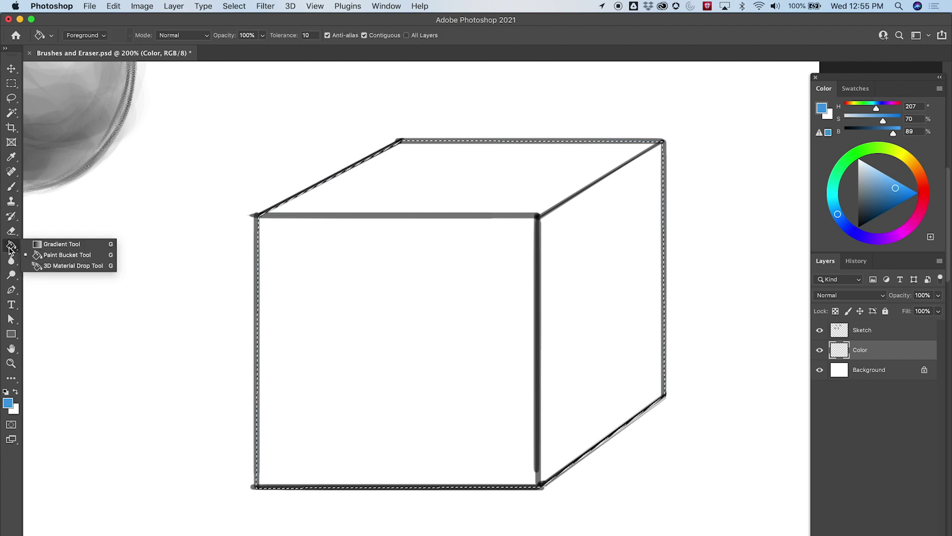
{"action": "left_click", "coordinate": [54, 255]}
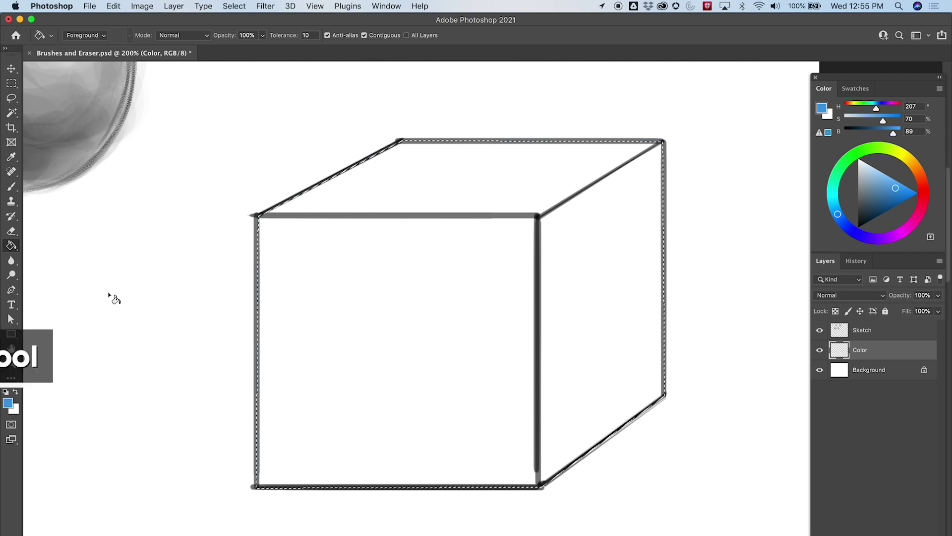
{"action": "right_click", "coordinate": [22, 246]}
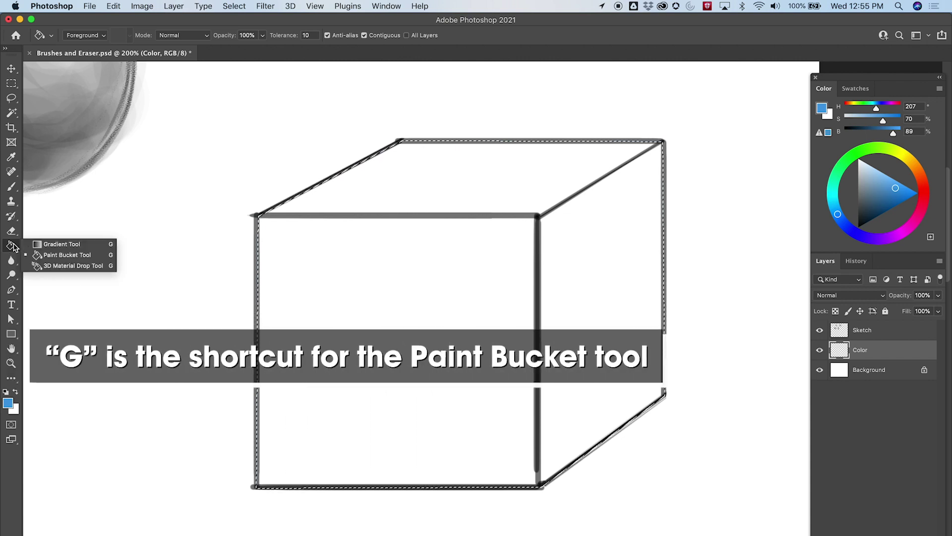
{"action": "left_click", "coordinate": [59, 243]}
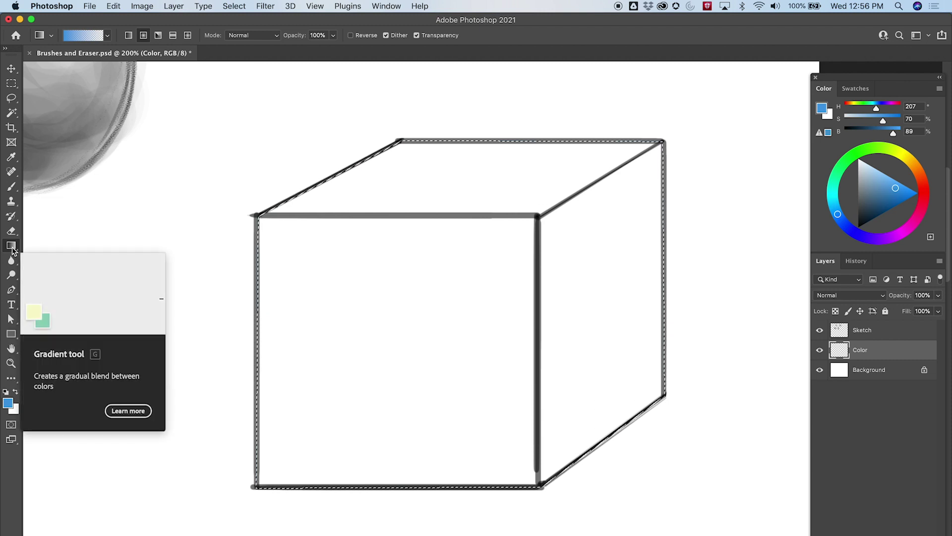
{"action": "left_click_drag", "start_coordinate": [324, 297], "coordinate": [428, 393]}
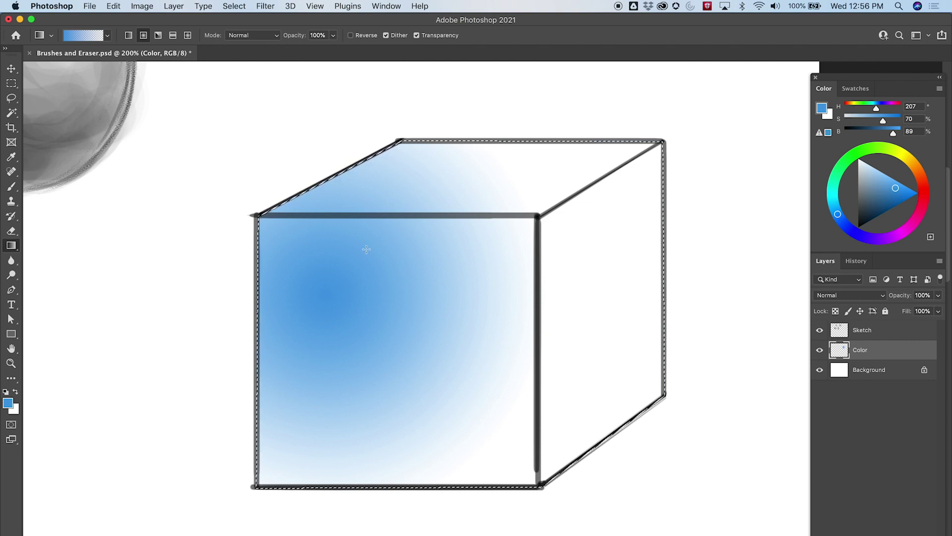
{"action": "key", "text": "super+z"}
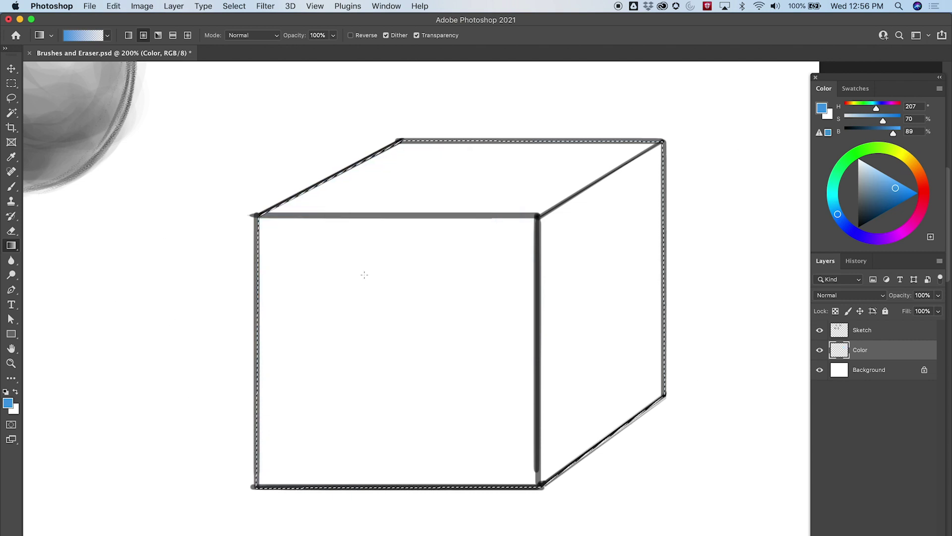
- Fill the selected cube with the bright blue foreground colour on the Color layer using the Paint Bucket tool
{"action": "right_click", "coordinate": [15, 247]}
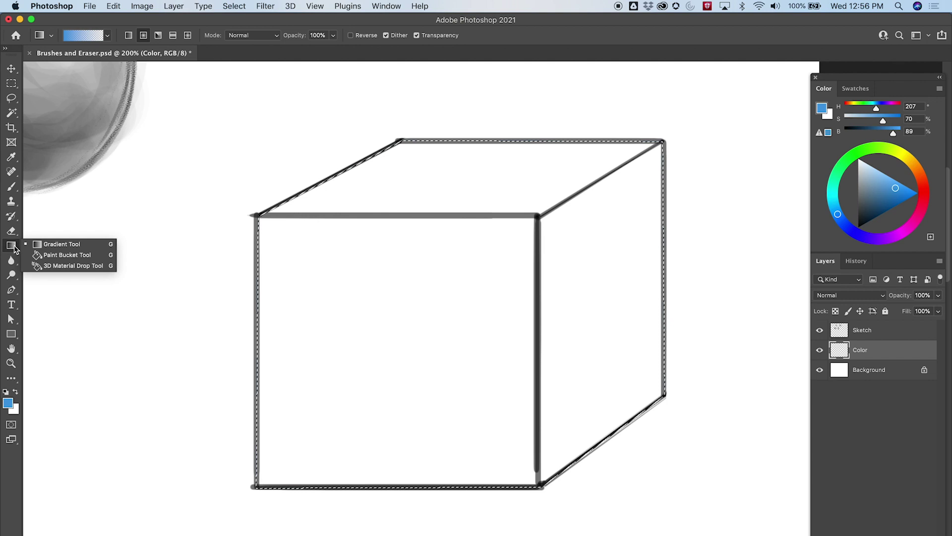
{"action": "left_click", "coordinate": [69, 255]}
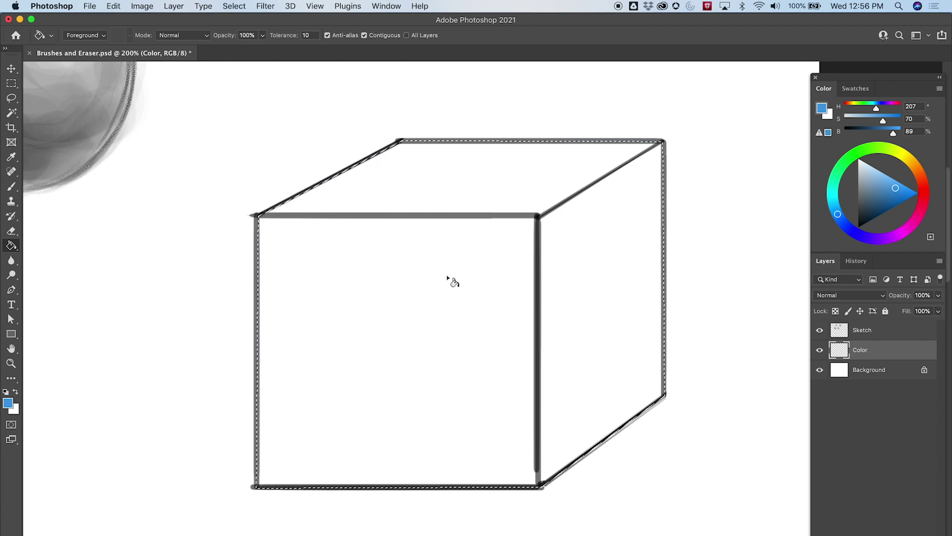
{"action": "left_click", "coordinate": [432, 288]}
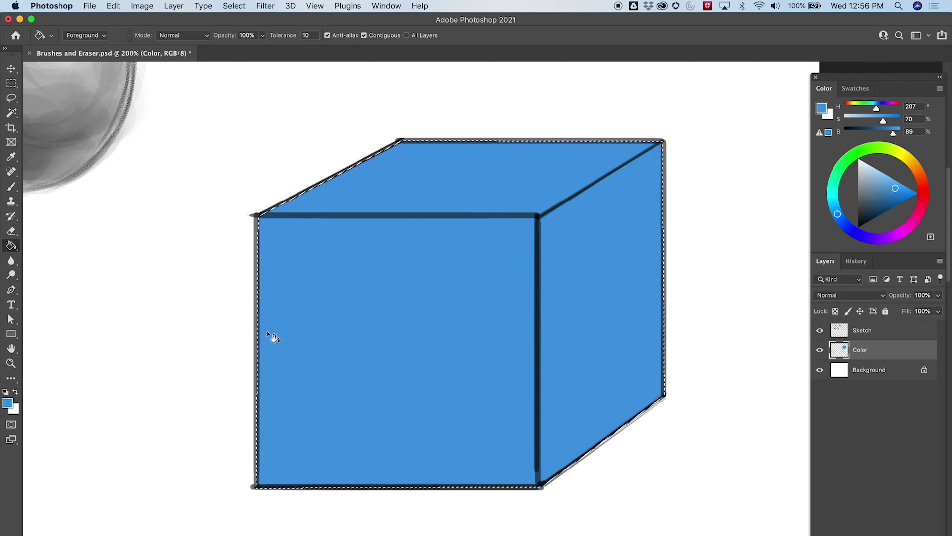
{"action": "key", "text": "l"}
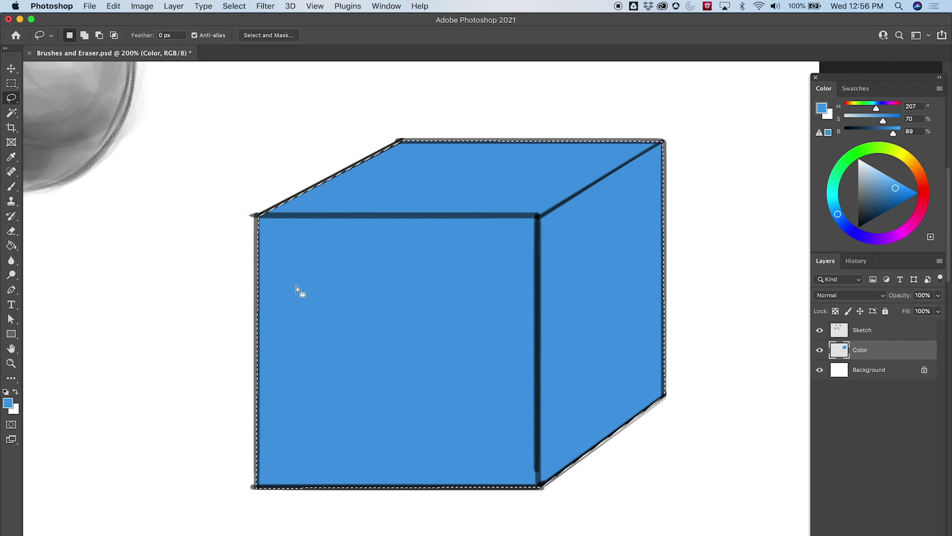
{"action": "key", "text": "super+minus"}
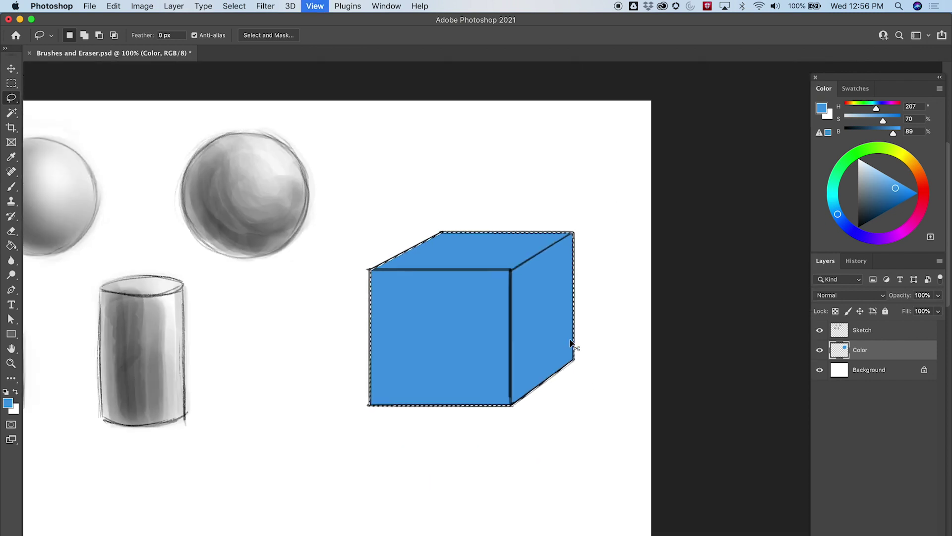
{"action": "key", "text": "super+minus"}
{"action": "key", "text": "super+equal"}
{"action": "key", "text": "super+equal"}
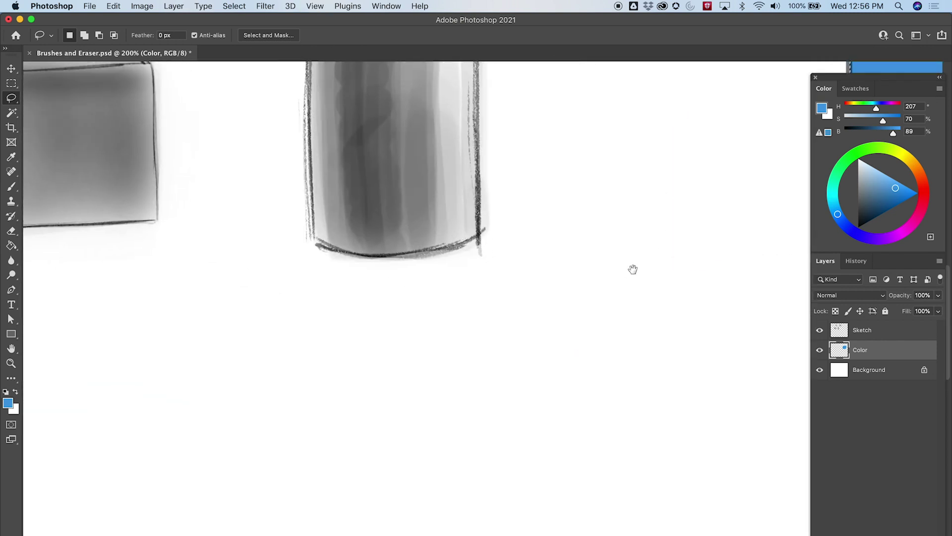
{"action": "left_click_drag", "start_coordinate": [631, 268], "coordinate": [250, 480]}
{"action": "scroll", "coordinate": [250, 479], "scroll_direction": "right", "scroll_amount": 8}
{"action": "scroll", "coordinate": [250, 479], "scroll_direction": "up", "scroll_amount": 6}
{"action": "scroll", "coordinate": [505, 385], "scroll_direction": "left", "scroll_amount": 4}
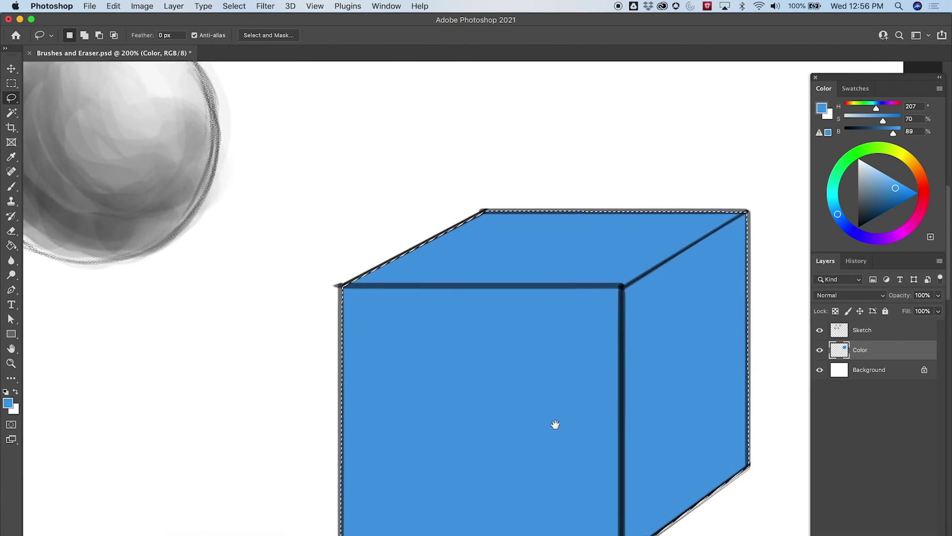
{"action": "scroll", "coordinate": [555, 425], "scroll_direction": "right", "scroll_amount": 3}
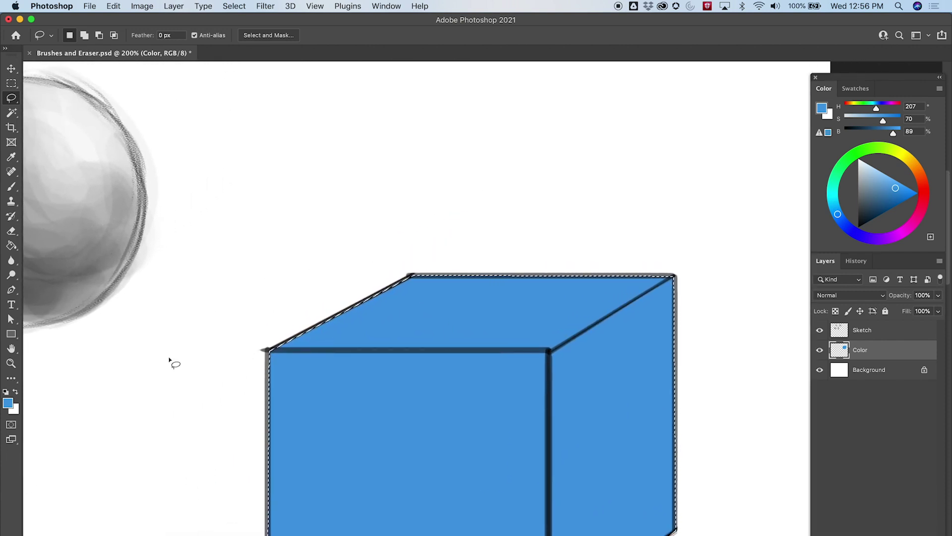
{"action": "mouse_move", "coordinate": [511, 453]}
{"action": "left_mouse_down"}
{"action": "mouse_move", "coordinate": [527, 251]}
{"action": "mouse_move", "coordinate": [376, 395]}
{"action": "mouse_move", "coordinate": [473, 339]}
{"action": "left_mouse_up"}
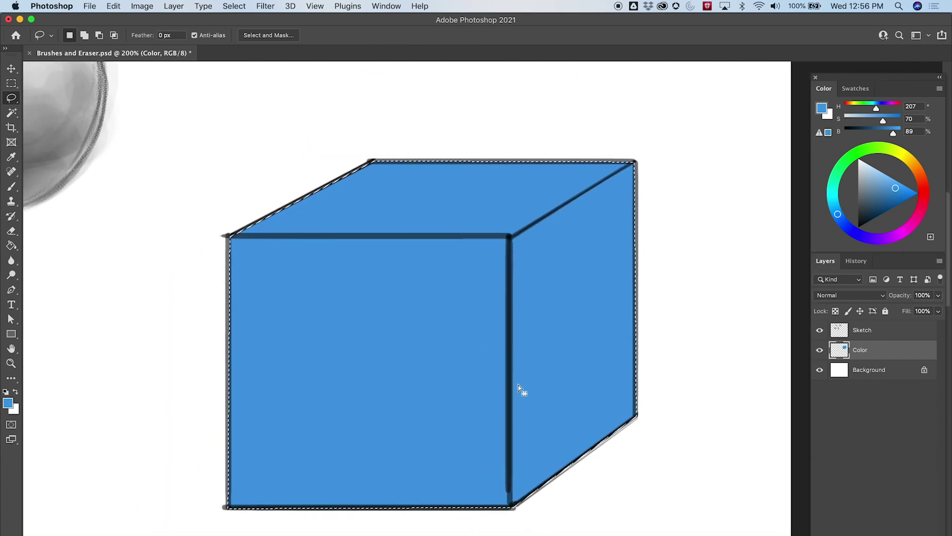
{"action": "scroll", "coordinate": [421, 367], "scroll_direction": "up", "scroll_amount": 3}
{"action": "scroll", "coordinate": [422, 367], "scroll_direction": "right", "scroll_amount": 2}
{"action": "scroll", "coordinate": [491, 387], "scroll_direction": "down", "scroll_amount": 2}
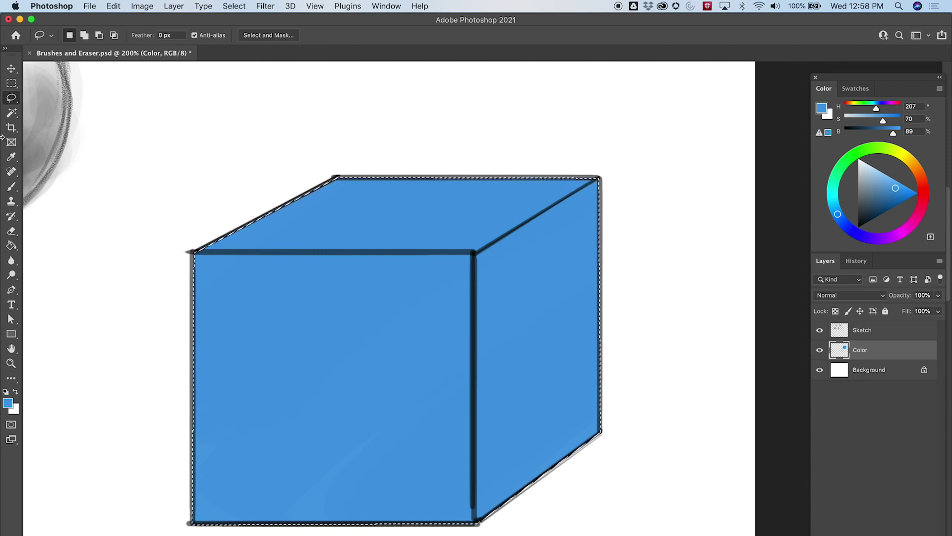
- Reduce the selection to the cube's front face by subtracting the right side and top with the Rectangular Marquee tool
{"action": "left_click", "coordinate": [12, 85]}
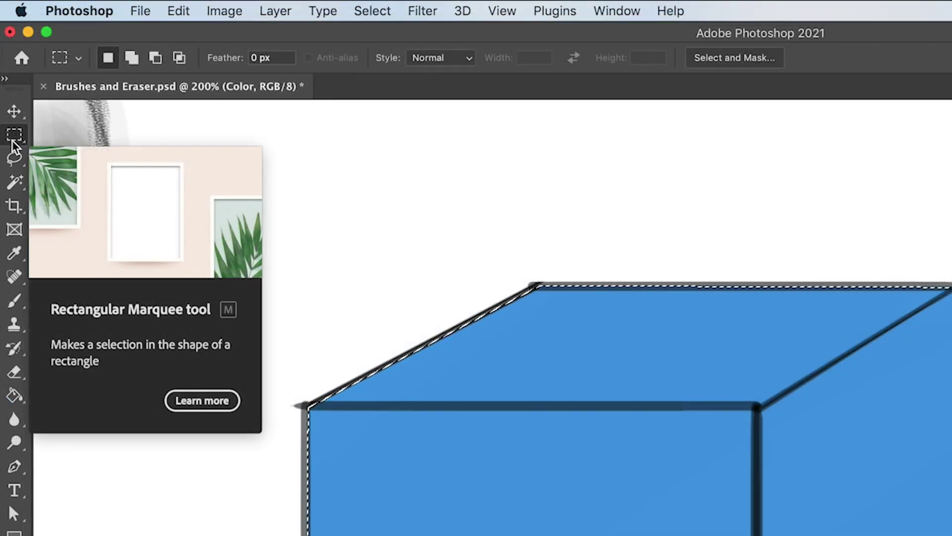
{"action": "right_click", "coordinate": [18, 138]}
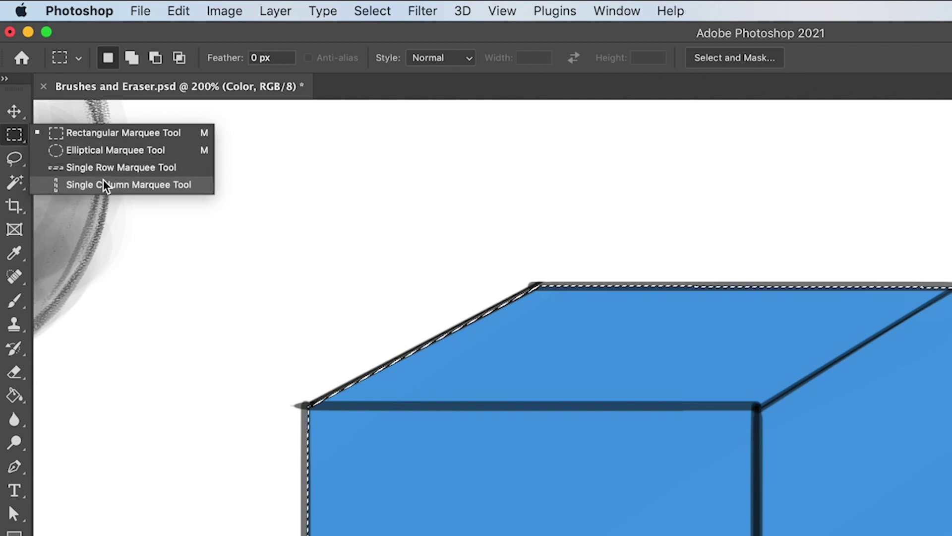
{"action": "left_click", "coordinate": [94, 137]}
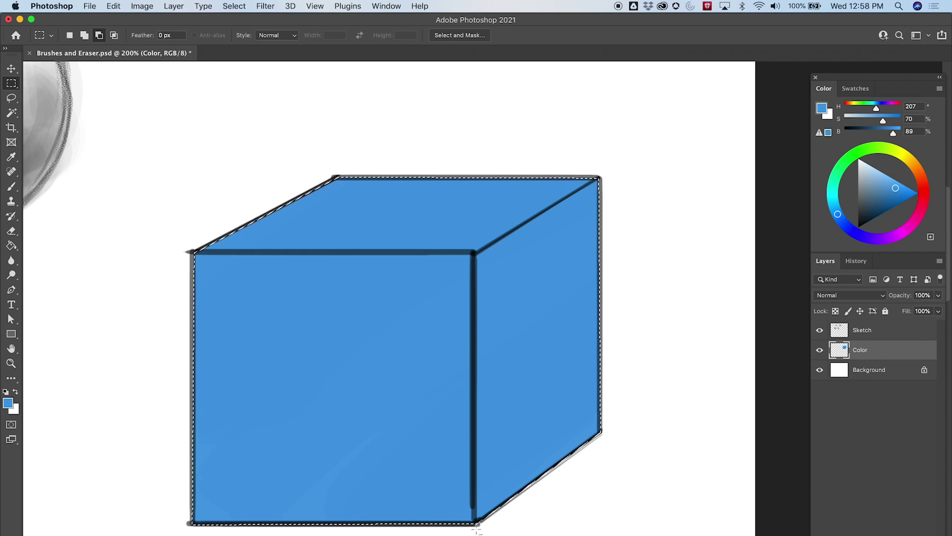
{"action": "key", "text": "alt"}
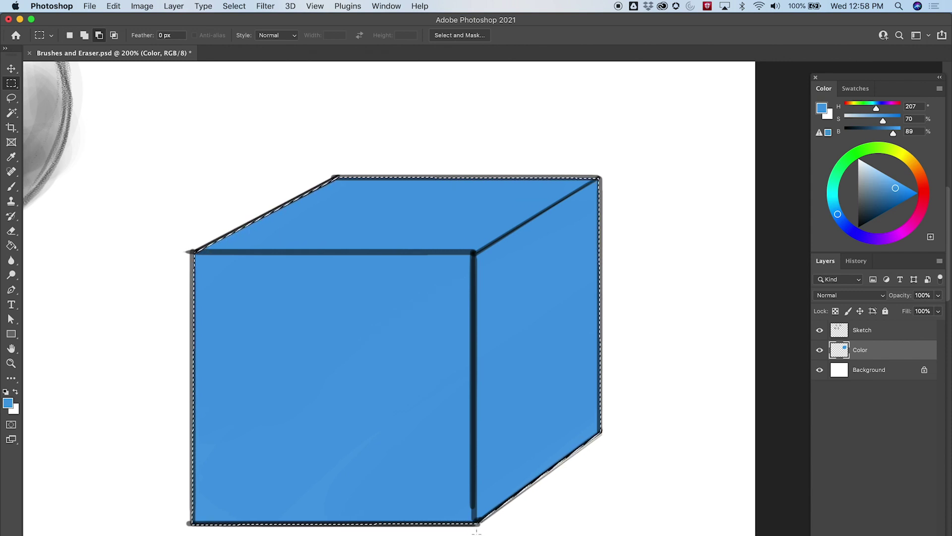
{"action": "left_click_drag", "start_coordinate": [475, 532], "coordinate": [664, 112]}
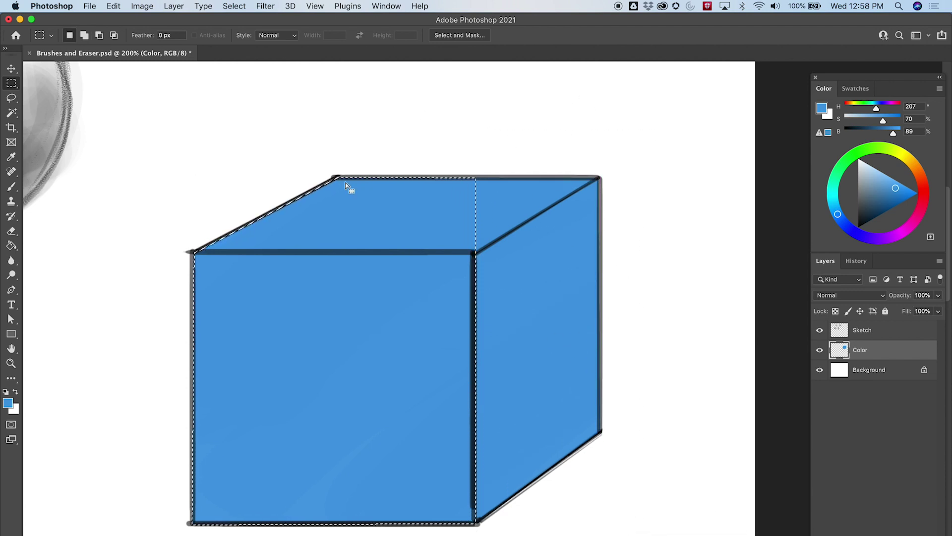
{"action": "key", "text": "alt"}
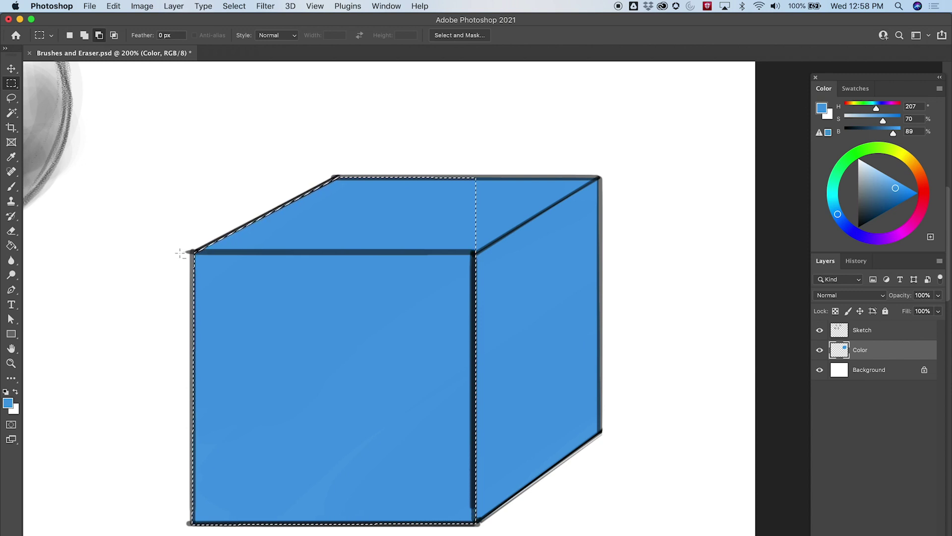
{"action": "left_click_drag", "start_coordinate": [212, 231], "coordinate": [641, 115]}
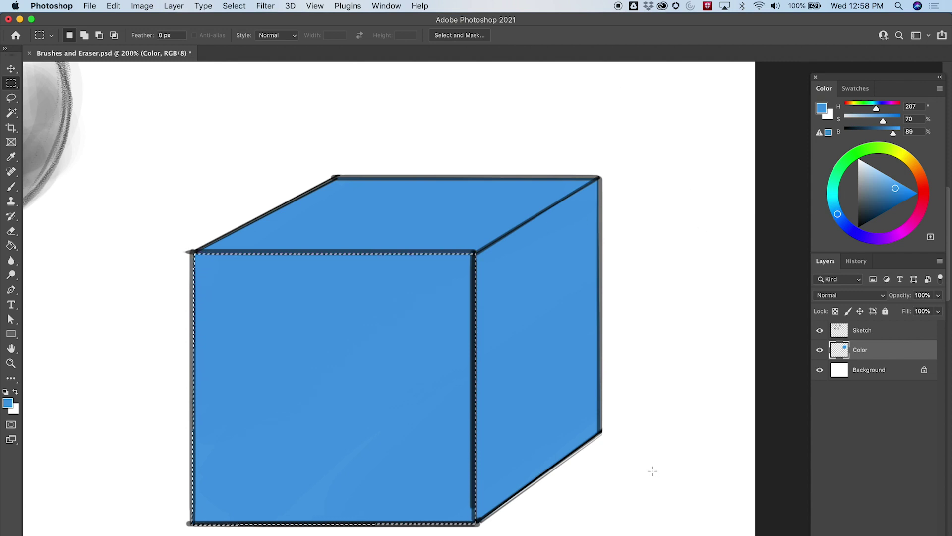
- Set a muted blue (hue 207, saturation 39%, brightness 56%) and try a 600 px Hard Round brush stroke on the front face, undoing it
{"action": "key", "text": "b"}
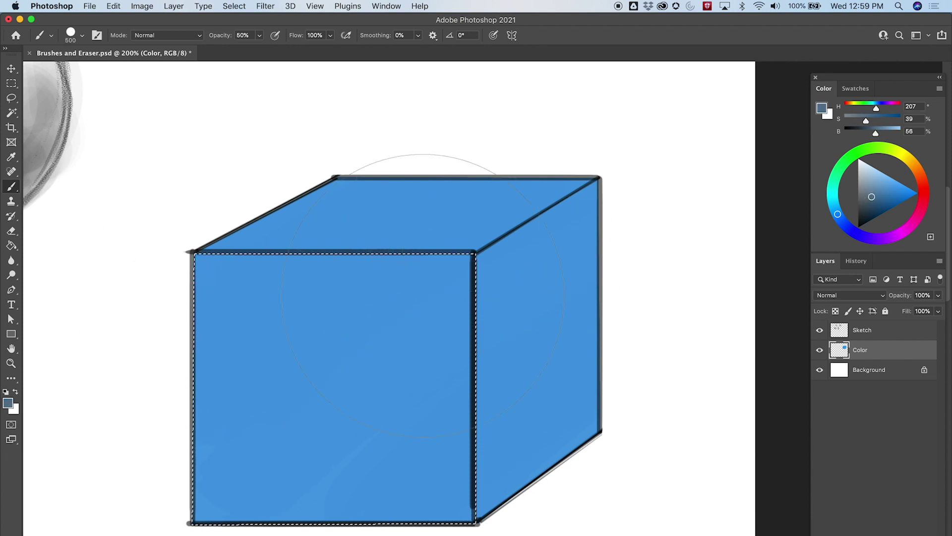
{"action": "key", "text": "bracketright"}
{"action": "key", "text": "bracketright"}
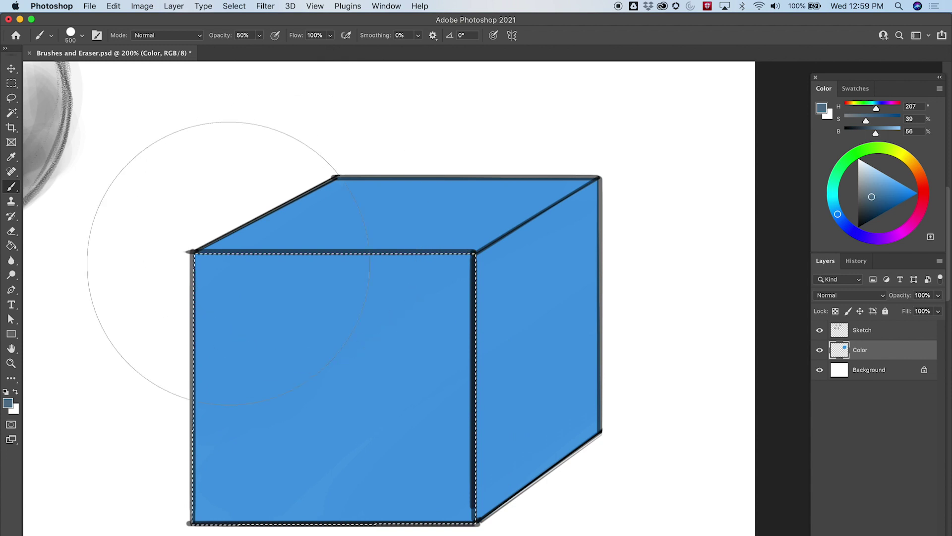
{"action": "key", "text": "]"}
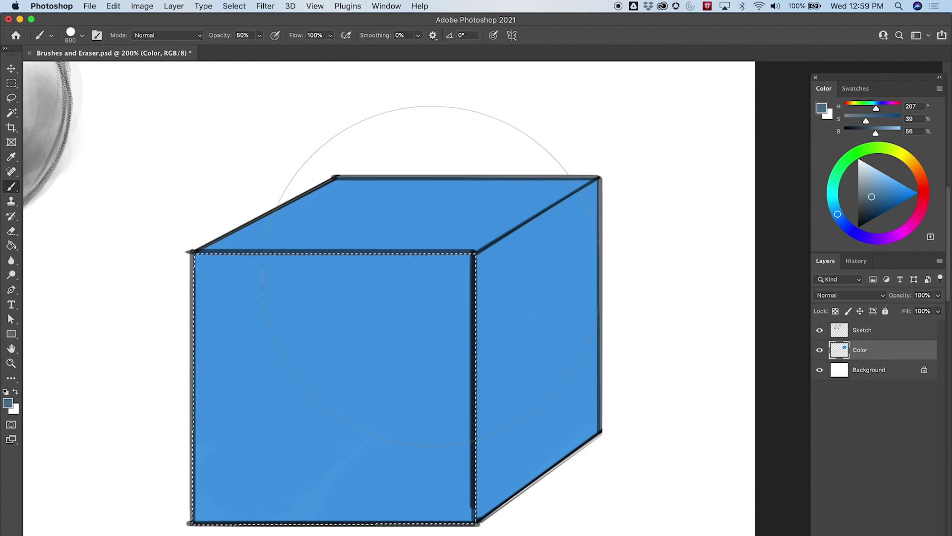
{"action": "mouse_move", "coordinate": [351, 255]}
{"action": "left_mouse_down"}
{"action": "mouse_move", "coordinate": [431, 324]}
{"action": "mouse_move", "coordinate": [376, 277]}
{"action": "mouse_move", "coordinate": [316, 294]}
{"action": "mouse_move", "coordinate": [343, 311]}
{"action": "mouse_move", "coordinate": [478, 275]}
{"action": "left_mouse_up"}
{"action": "key", "text": "super+z"}
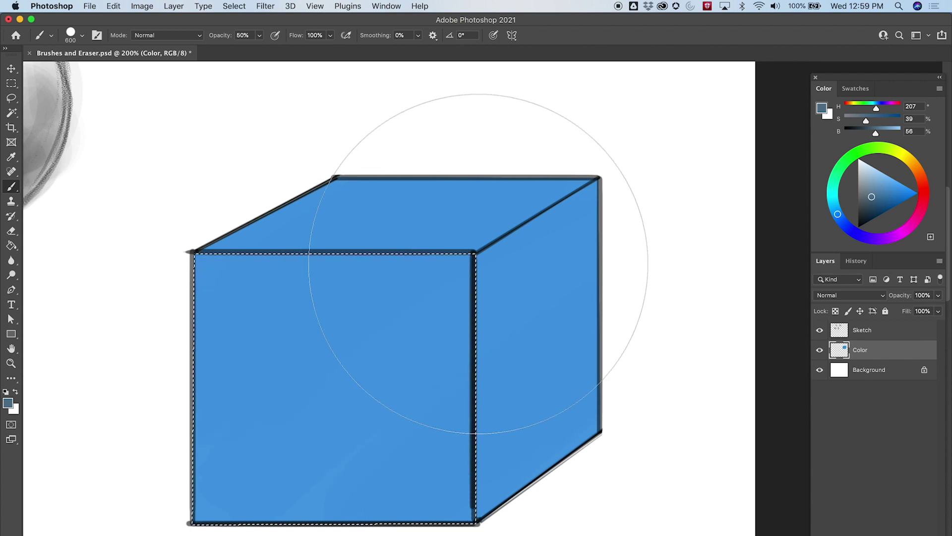
- Shade the selected front face with the muted blue using the second Soft Round Pressure brush at 700 px
{"action": "right_click", "coordinate": [478, 266]}
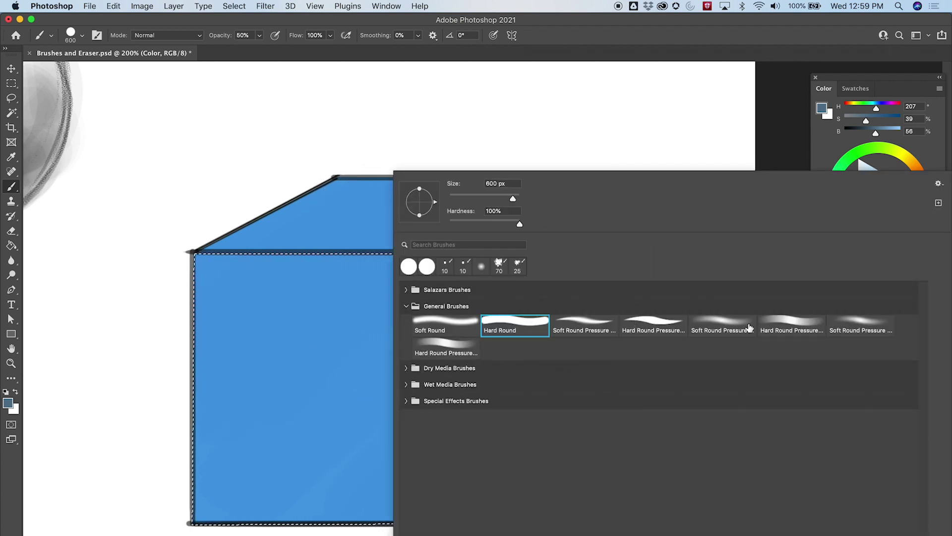
{"action": "left_click", "coordinate": [717, 325]}
{"action": "key", "text": "Return"}
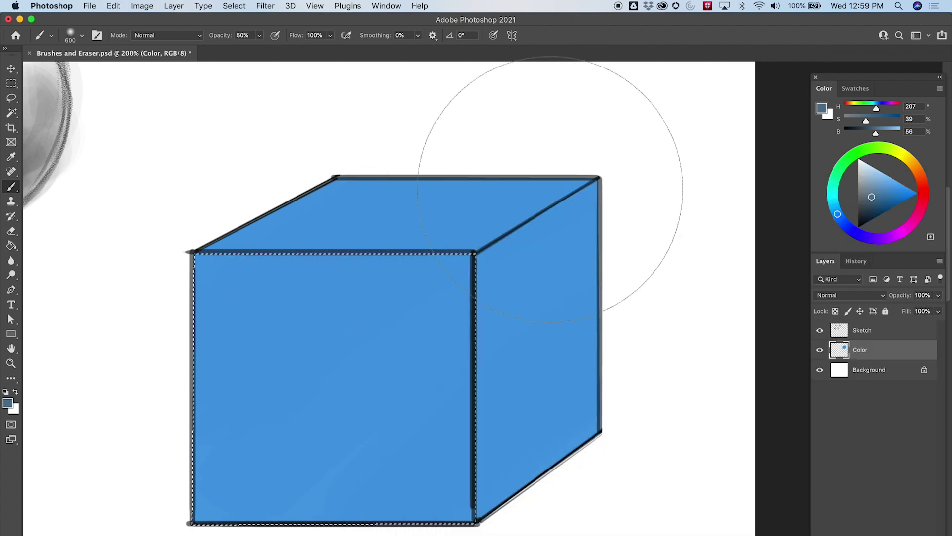
{"action": "key", "text": "bracketright"}
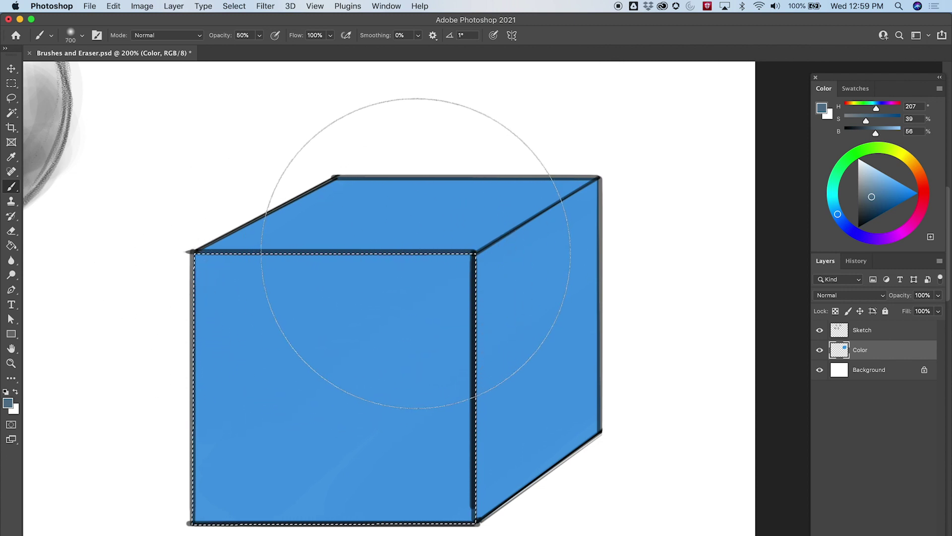
{"action": "key", "text": "Right"}
{"action": "key", "text": "super+minus"}
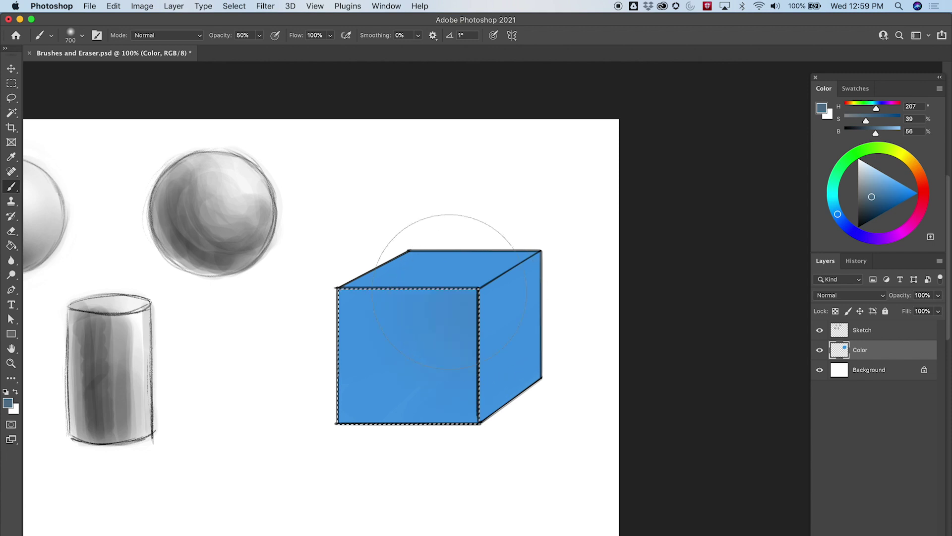
{"action": "mouse_move", "coordinate": [448, 416]}
{"action": "left_mouse_down"}
{"action": "mouse_move", "coordinate": [363, 331]}
{"action": "mouse_move", "coordinate": [388, 309]}
{"action": "left_mouse_up"}
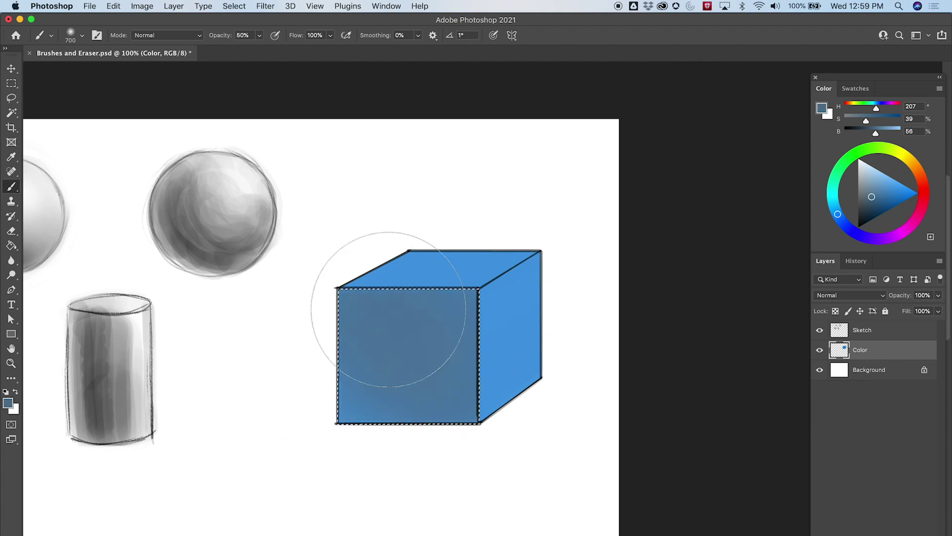
- Darken the front face with a deeper blue (hue 207, saturation 56%, brightness 46%), and sample the bright blue from the cube's right face
{"action": "left_click", "coordinate": [872, 204]}
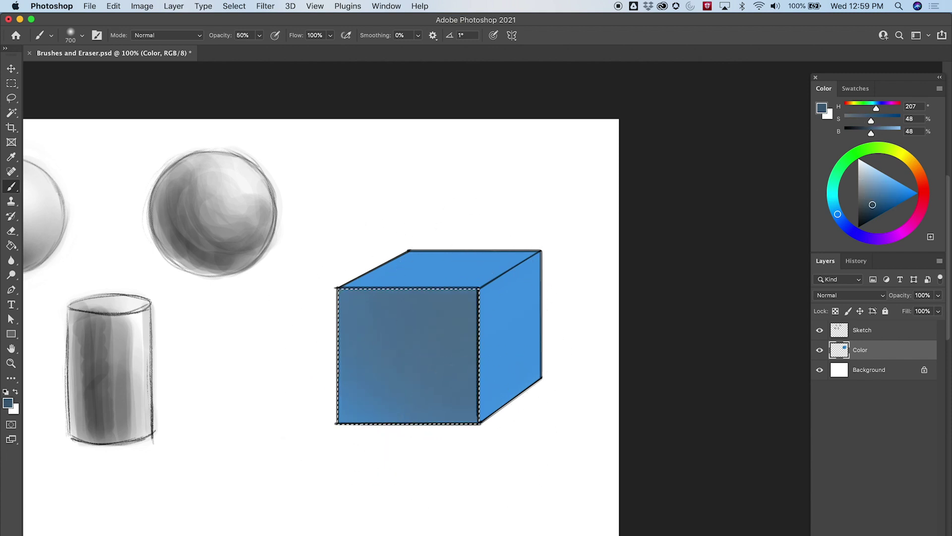
{"action": "mouse_move", "coordinate": [382, 245]}
{"action": "left_mouse_down"}
{"action": "mouse_move", "coordinate": [484, 394]}
{"action": "mouse_move", "coordinate": [415, 361]}
{"action": "mouse_move", "coordinate": [345, 281]}
{"action": "left_mouse_up"}
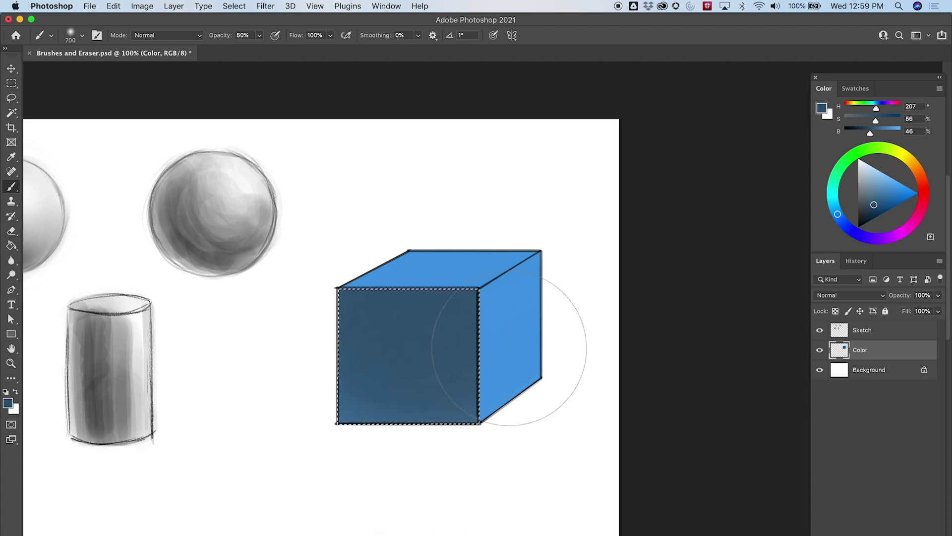
{"action": "left_click", "coordinate": [526, 298], "text": "alt"}
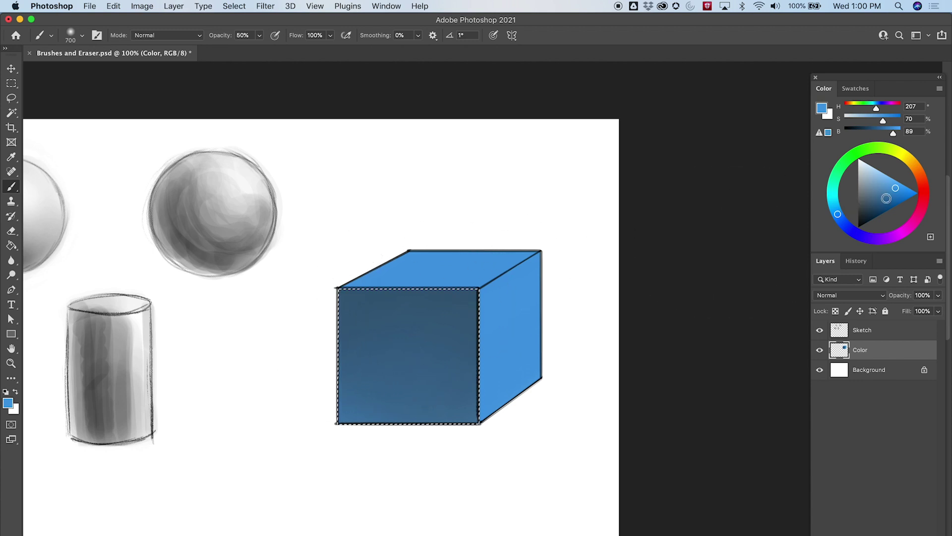
- Darken the front face's upper area with a deep blue (hue 206, saturation 68%, brightness 32%) and clear the selection
{"action": "left_click", "coordinate": [453, 291], "text": "alt"}
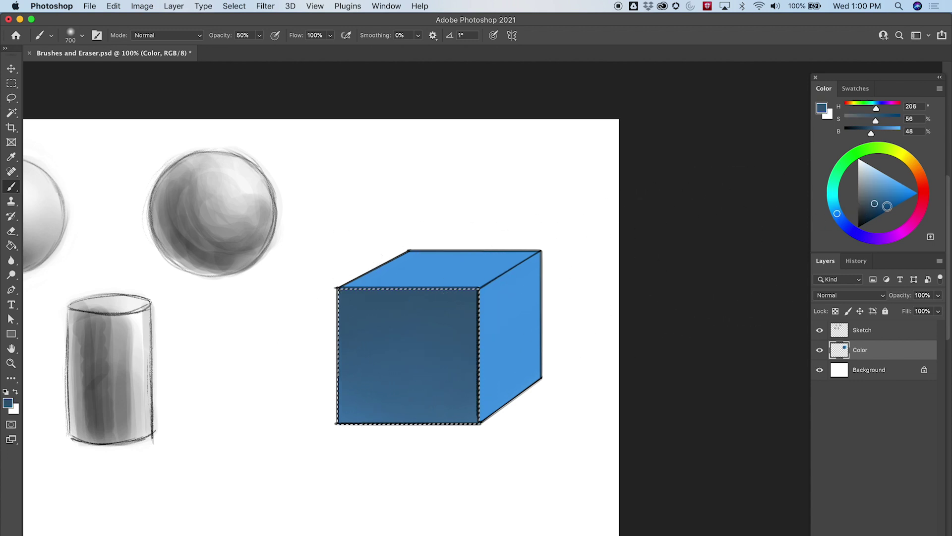
{"action": "left_click_drag", "start_coordinate": [383, 313], "coordinate": [446, 297]}
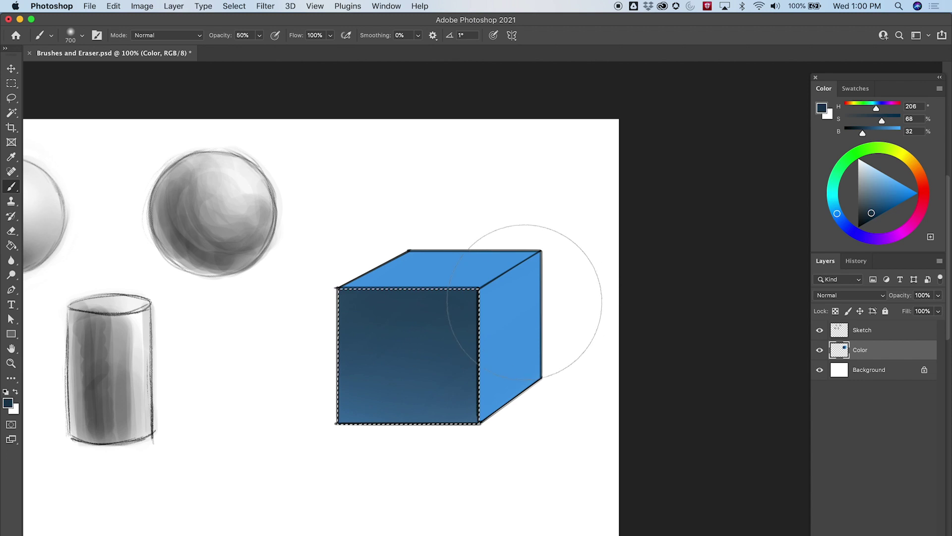
{"action": "key", "text": "l"}
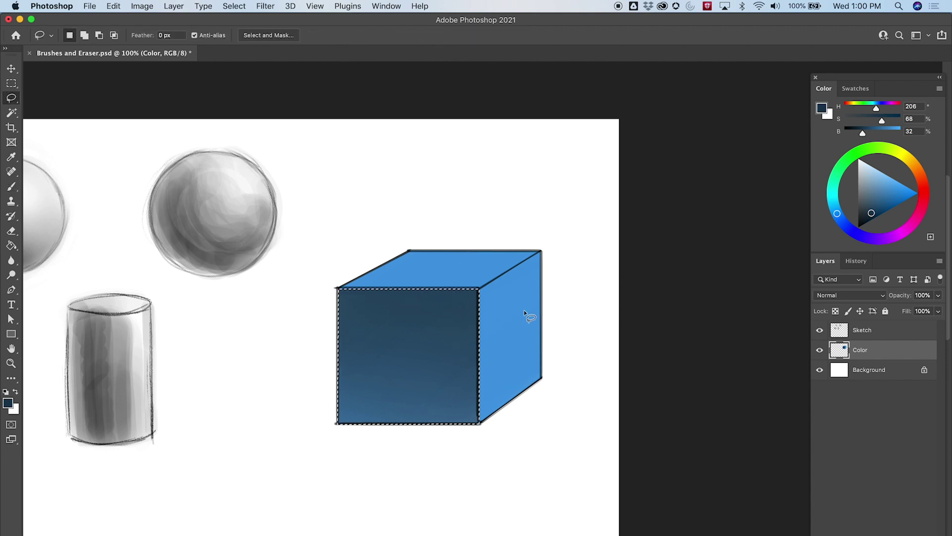
{"action": "key", "text": "super+equal"}
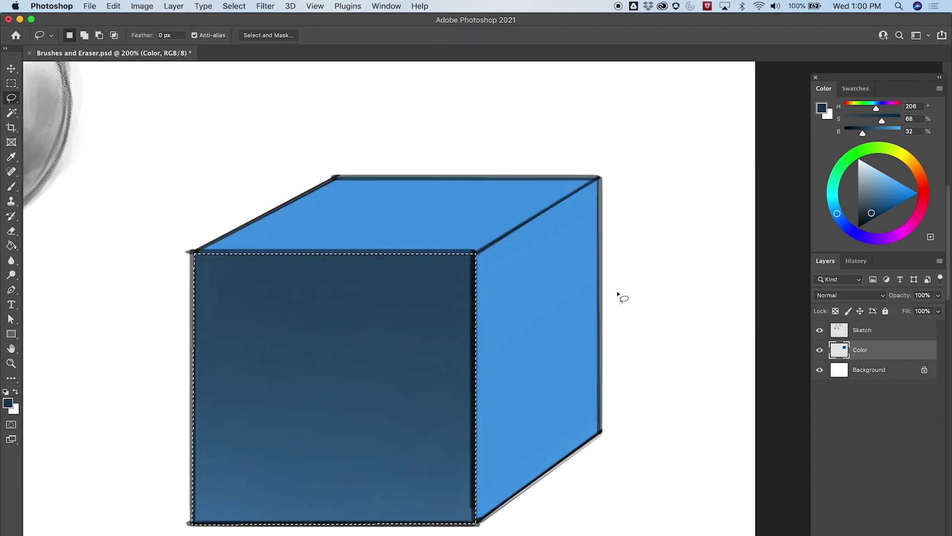
{"action": "key", "text": "super+d"}
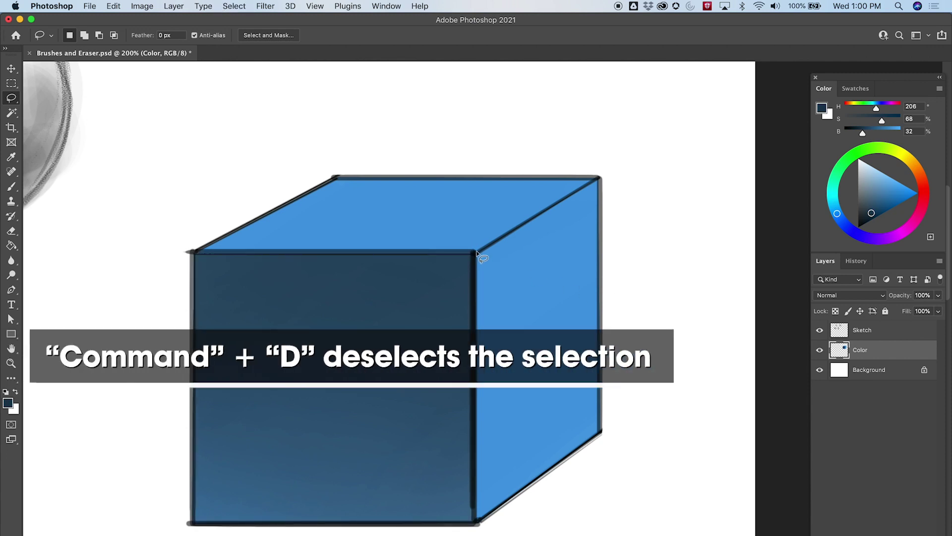
- Outline the cube's right face with straight Lasso segments as a trial and clear that selection
{"action": "key", "text": "alt"}
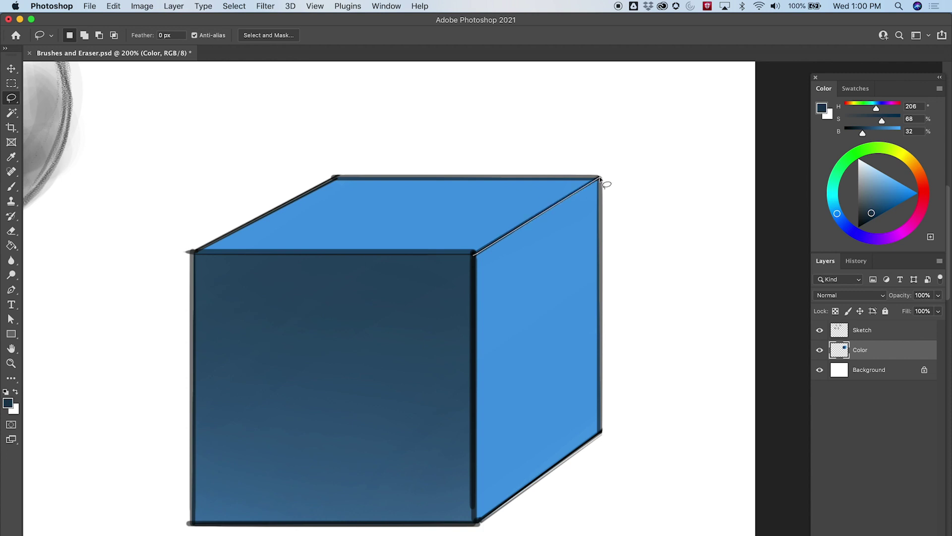
{"action": "mouse_move", "coordinate": [603, 323]}
{"action": "left_mouse_down"}
{"action": "mouse_move", "coordinate": [607, 388]}
{"action": "mouse_move", "coordinate": [600, 432]}
{"action": "left_mouse_up"}
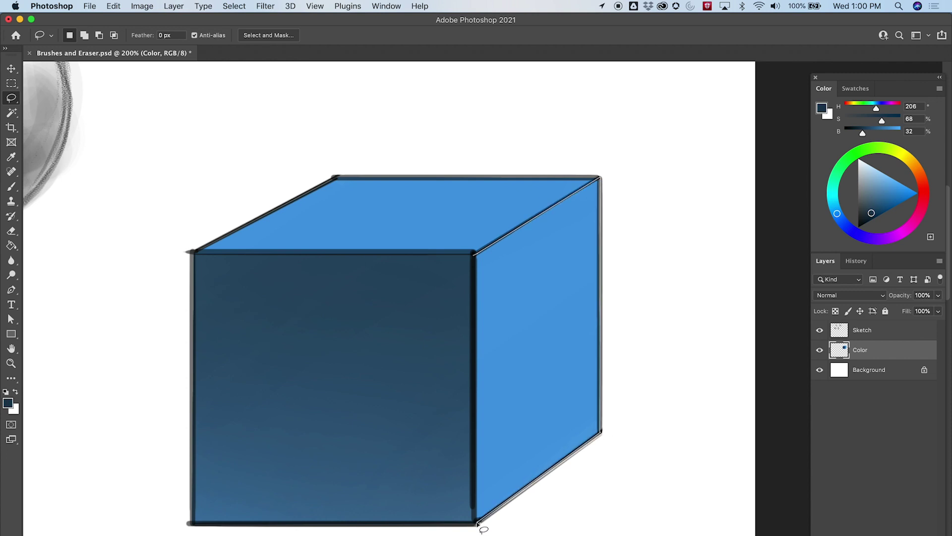
{"action": "left_click_drag", "start_coordinate": [478, 257], "coordinate": [476, 254]}
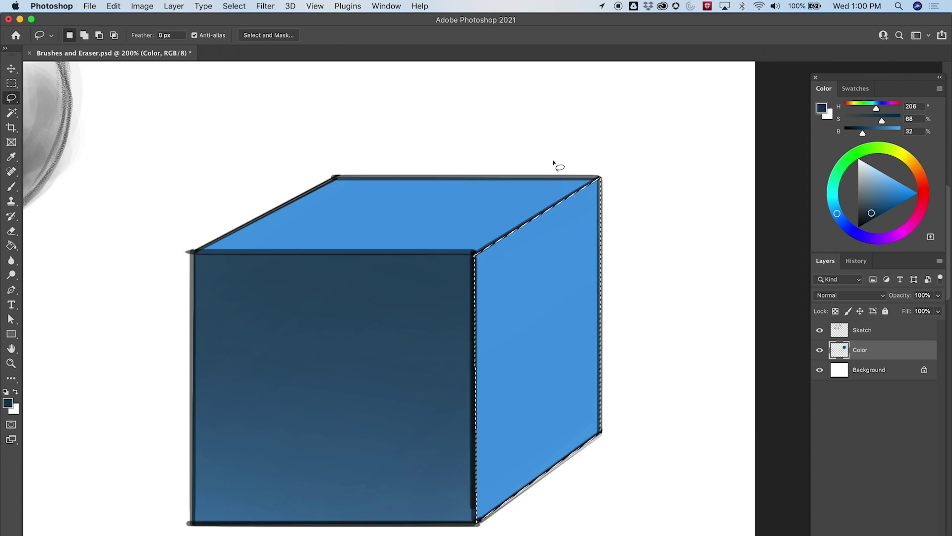
{"action": "key", "text": "alt"}
{"action": "key", "text": "super+d"}
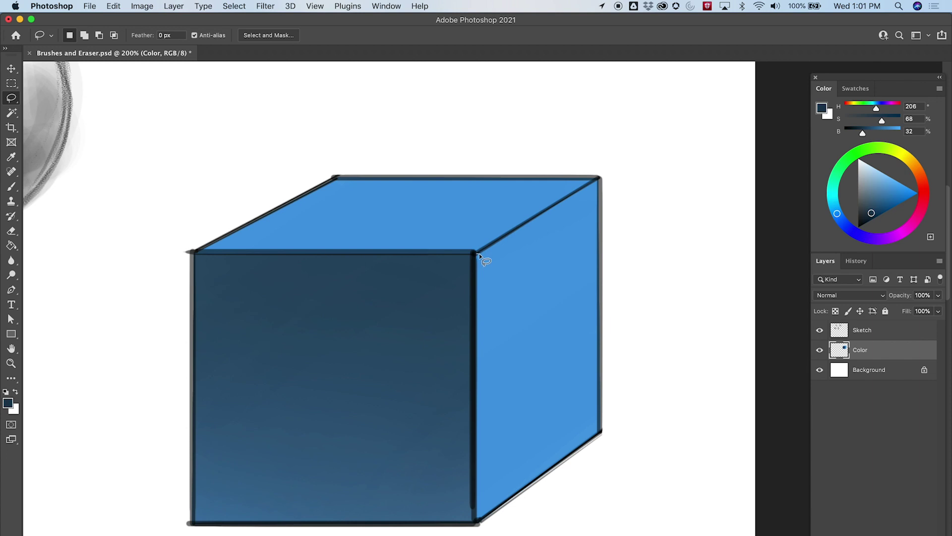
- Select the cube's right face by tracing its corners with the Lasso tool
{"action": "left_click", "coordinate": [479, 254], "text": "alt"}
{"action": "left_click", "coordinate": [486, 248]}
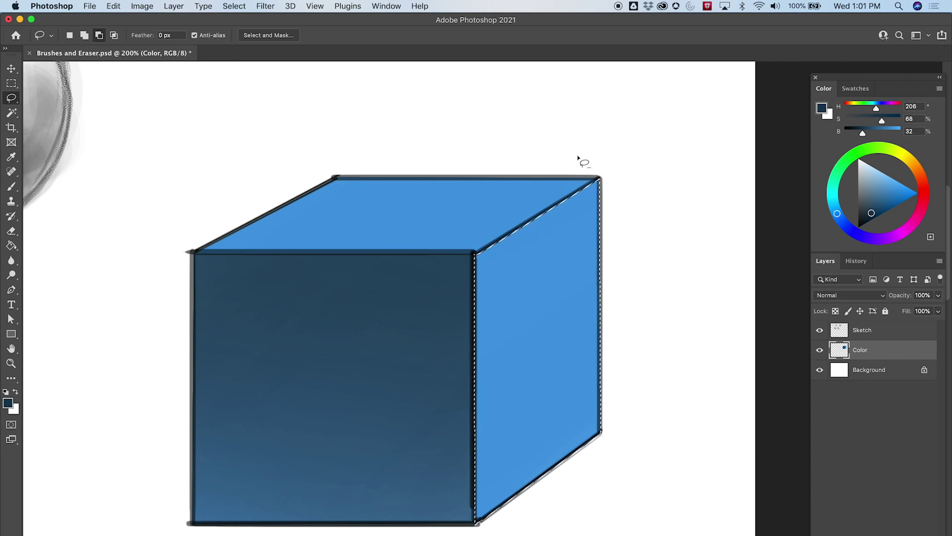
- Try subtracting curved pieces from the right face's selection with the Lasso tool, undoing each subtraction
{"action": "left_click_drag", "start_coordinate": [611, 98], "coordinate": [618, 254]}
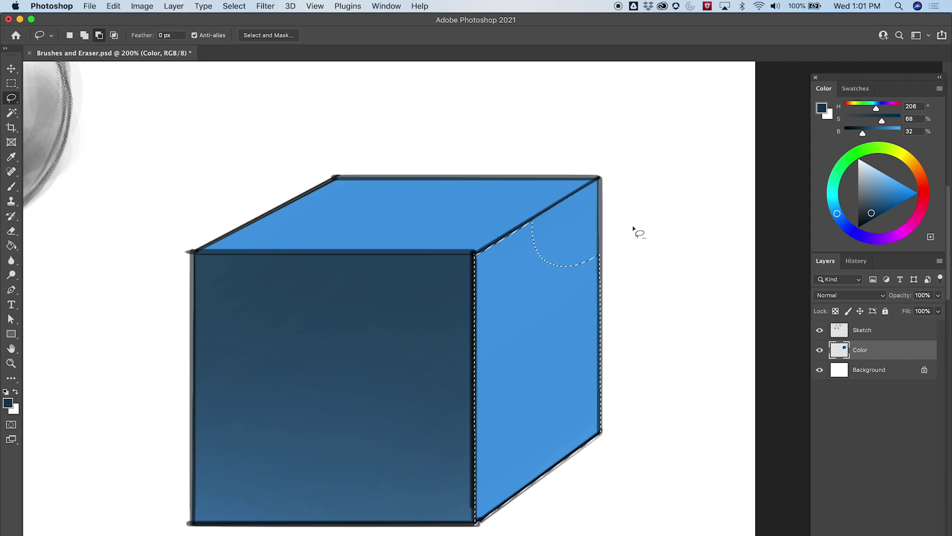
{"action": "mouse_move", "coordinate": [648, 184]}
{"action": "left_mouse_down"}
{"action": "mouse_move", "coordinate": [636, 314]}
{"action": "mouse_move", "coordinate": [574, 474]}
{"action": "mouse_move", "coordinate": [531, 251]}
{"action": "left_mouse_up"}
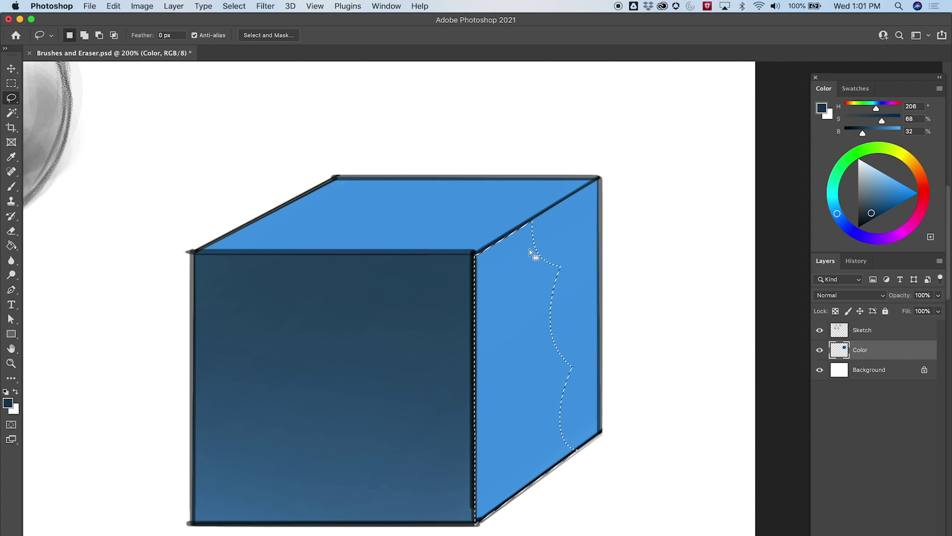
{"action": "key", "text": "super+z"}
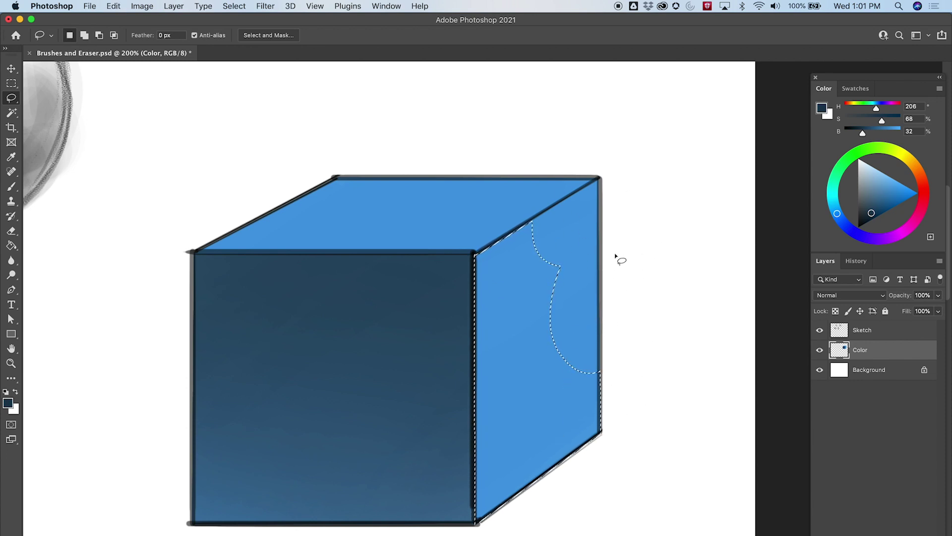
{"action": "key", "text": "super+z"}
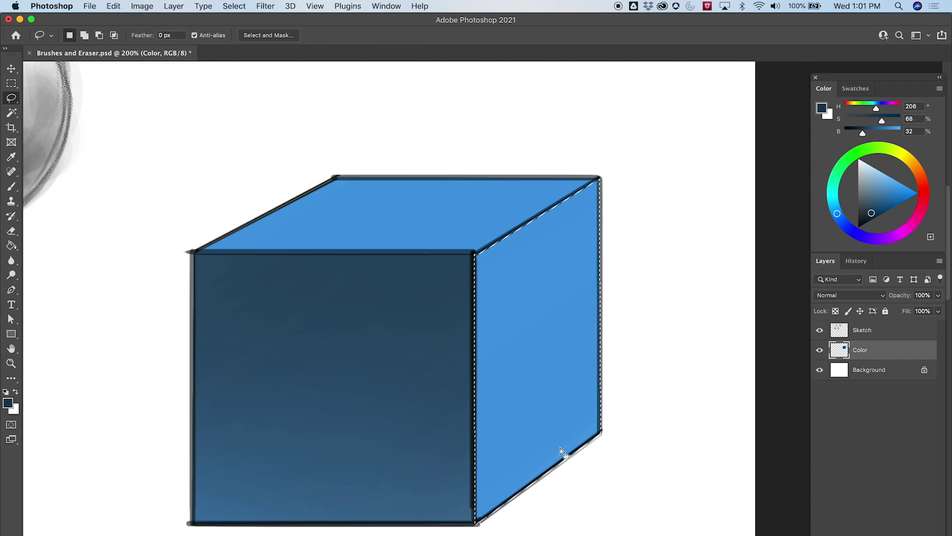
- Lightly shade the selected right face with the deep blue using the soft brush at 400 px, and clear the selection
{"action": "key", "text": "b"}
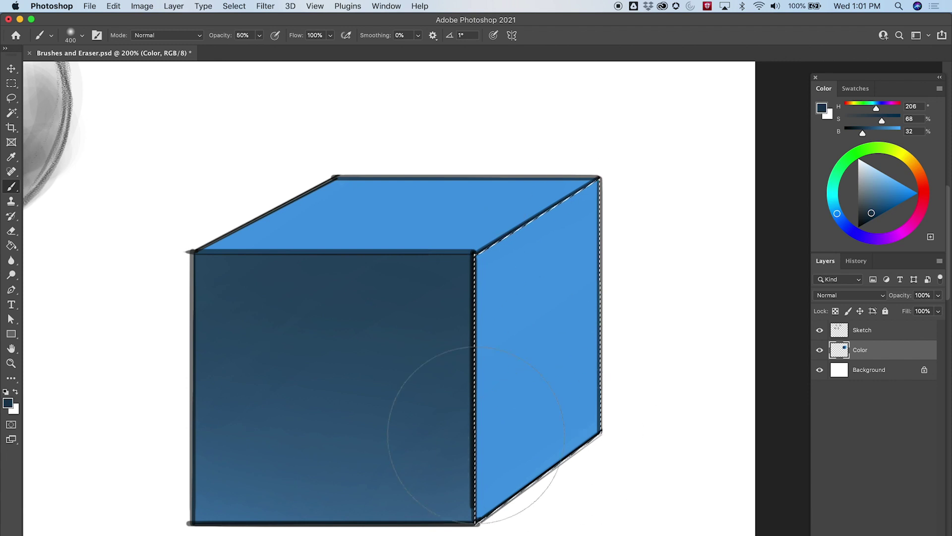
{"action": "mouse_move", "coordinate": [494, 276]}
{"action": "left_mouse_down"}
{"action": "mouse_move", "coordinate": [573, 334]}
{"action": "mouse_move", "coordinate": [561, 526]}
{"action": "left_mouse_up"}
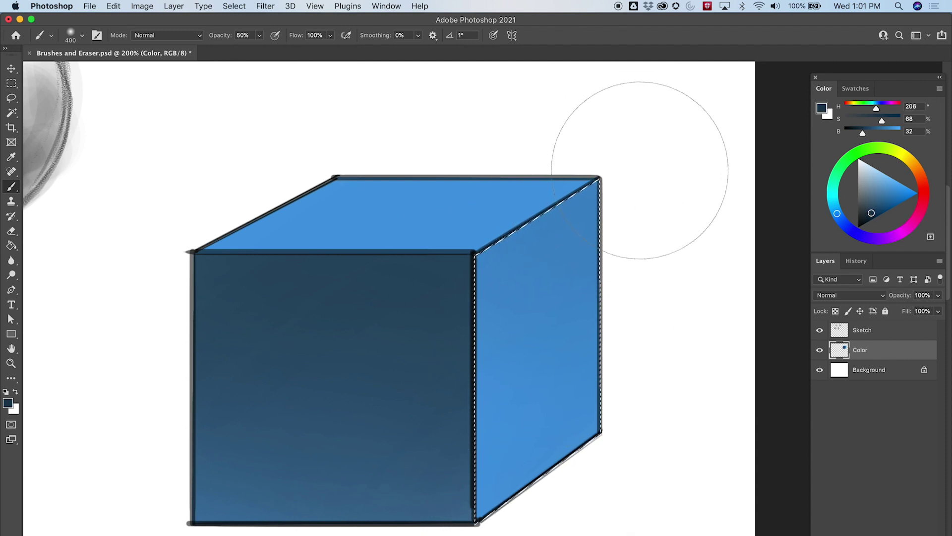
{"action": "key", "text": "ctrl+d"}
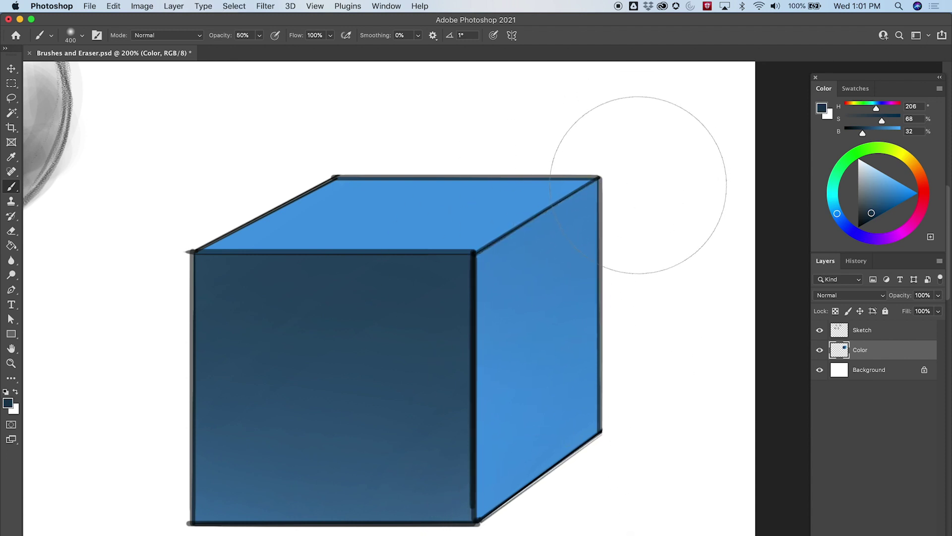
- Select the cube's top face by tracing its four corners with straight Lasso segments
{"action": "key", "text": "l"}
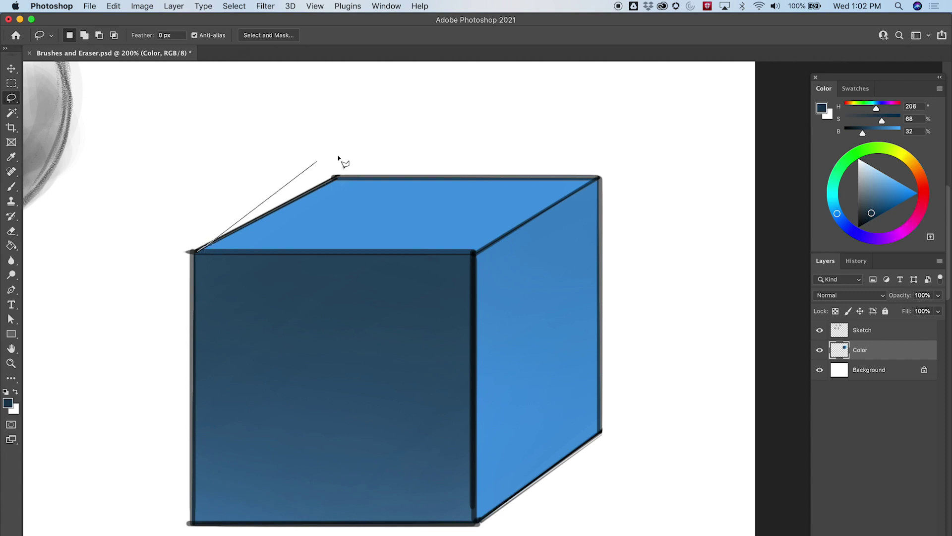
{"action": "left_click_drag", "start_coordinate": [338, 156], "coordinate": [343, 177]}
{"action": "left_click_drag", "start_coordinate": [630, 170], "coordinate": [601, 178]}
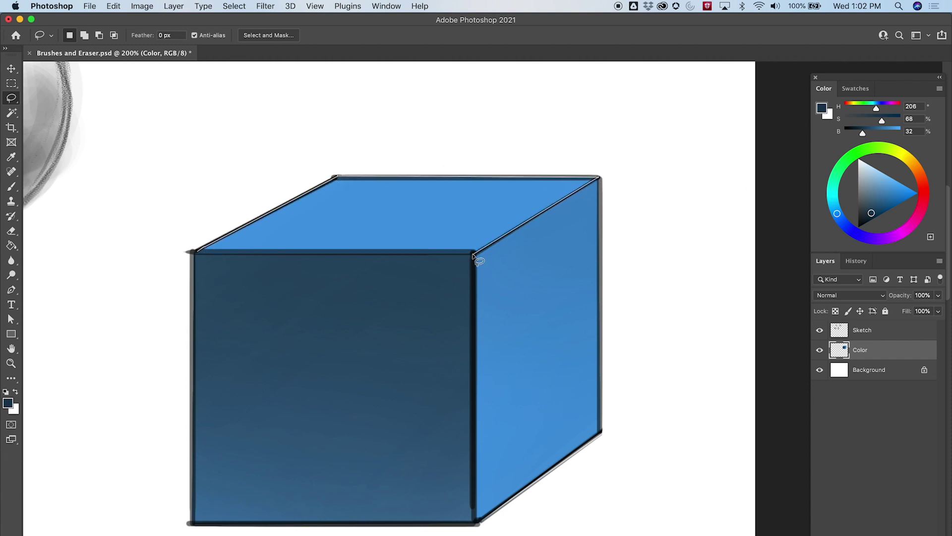
{"action": "left_click_drag", "start_coordinate": [205, 245], "coordinate": [196, 252]}
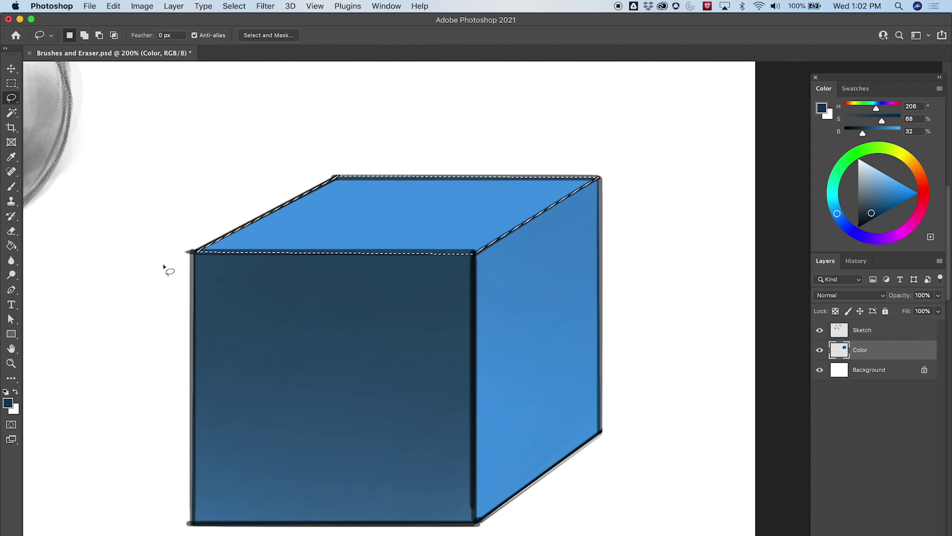
- Lighten the selected top face with pale blue (hue 207, saturation 22%, brightness 92%) using the 400 px soft brush, and clear the selection
{"action": "key", "text": "b"}
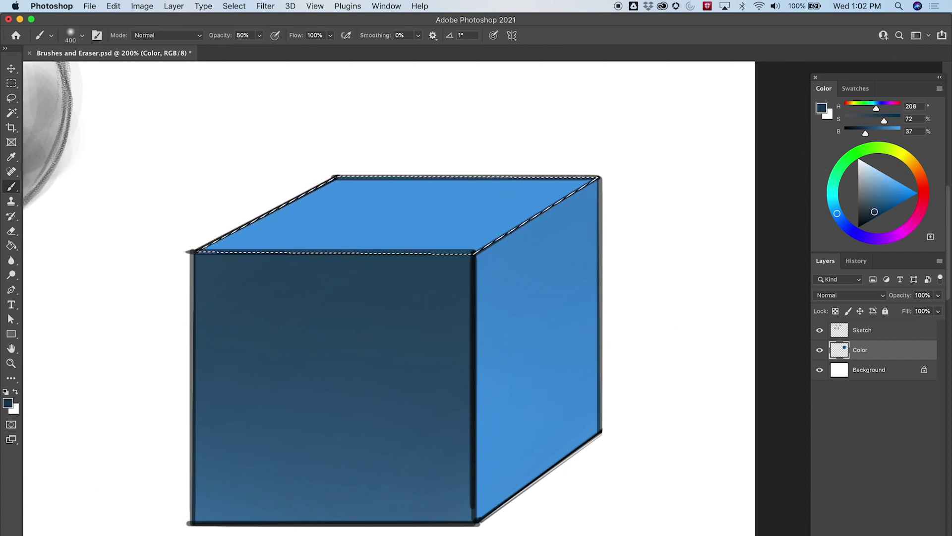
{"action": "left_click", "coordinate": [876, 205]}
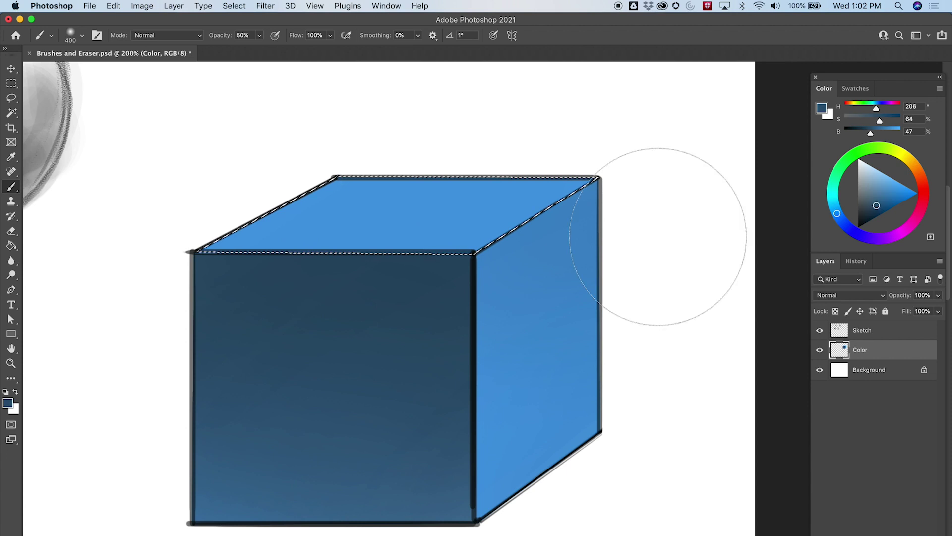
{"action": "left_click", "coordinate": [511, 189], "text": "alt"}
{"action": "left_click", "coordinate": [875, 177]}
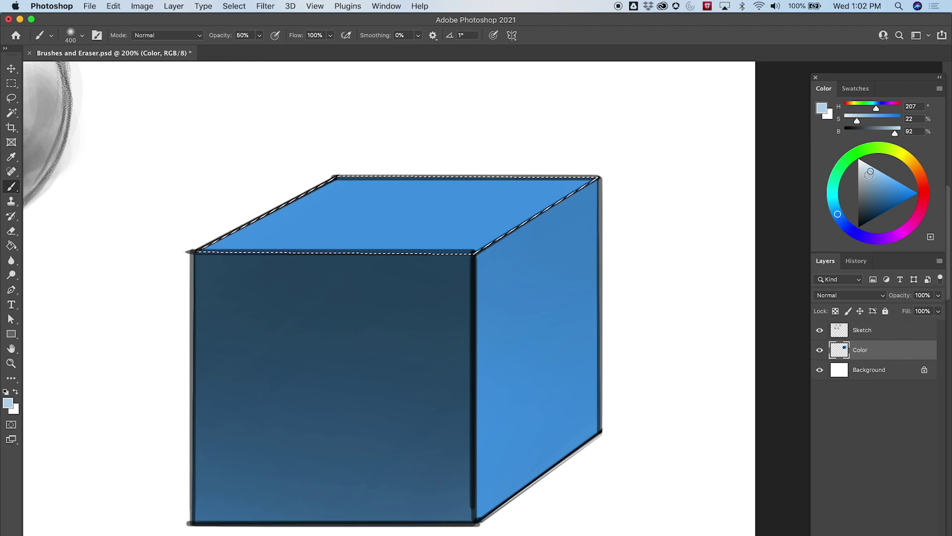
{"action": "mouse_move", "coordinate": [617, 244]}
{"action": "left_mouse_down"}
{"action": "mouse_move", "coordinate": [510, 170]}
{"action": "mouse_move", "coordinate": [432, 159]}
{"action": "mouse_move", "coordinate": [279, 205]}
{"action": "mouse_move", "coordinate": [630, 170]}
{"action": "mouse_move", "coordinate": [389, 276]}
{"action": "mouse_move", "coordinate": [576, 170]}
{"action": "mouse_move", "coordinate": [418, 146]}
{"action": "left_mouse_up"}
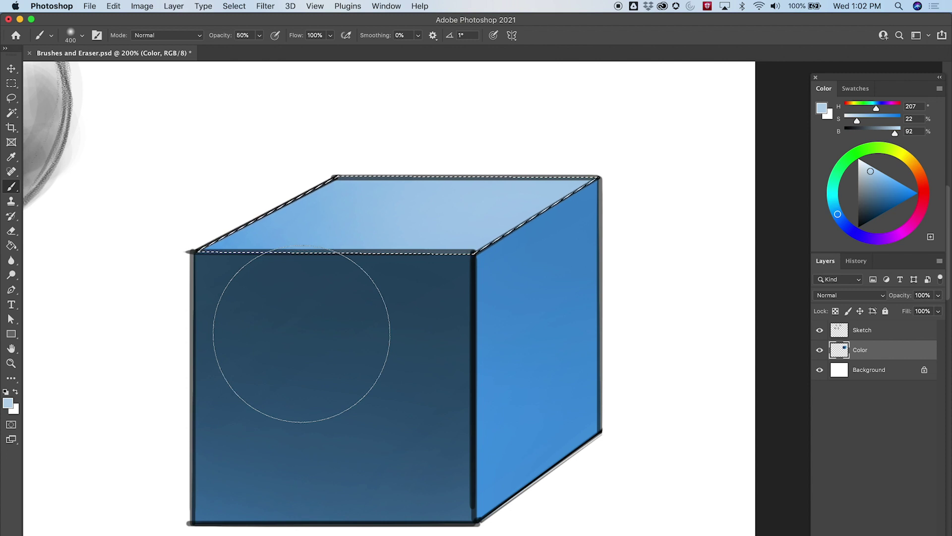
{"action": "key", "text": "super+minus"}
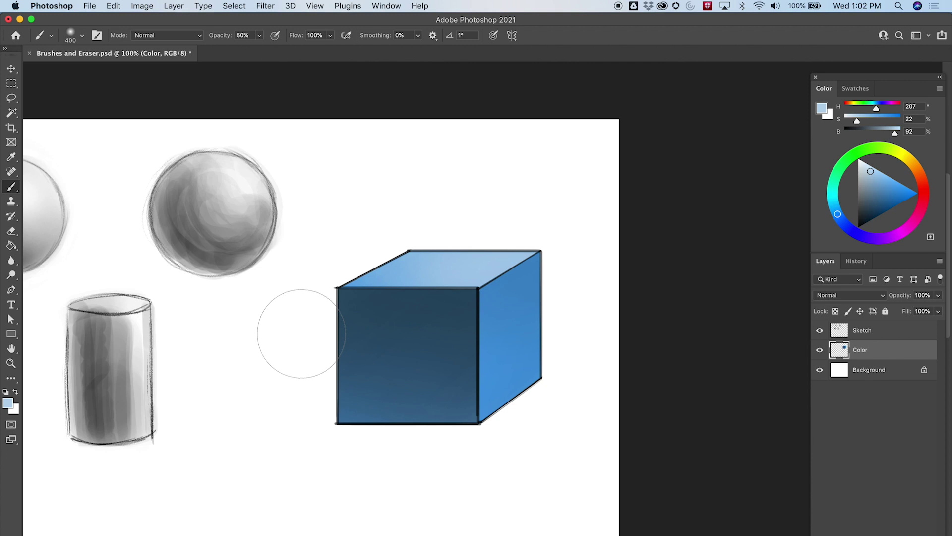
{"action": "scroll", "coordinate": [430, 376], "scroll_direction": "down", "scroll_amount": 5}
{"action": "scroll", "coordinate": [430, 376], "scroll_direction": "left", "scroll_amount": 8}
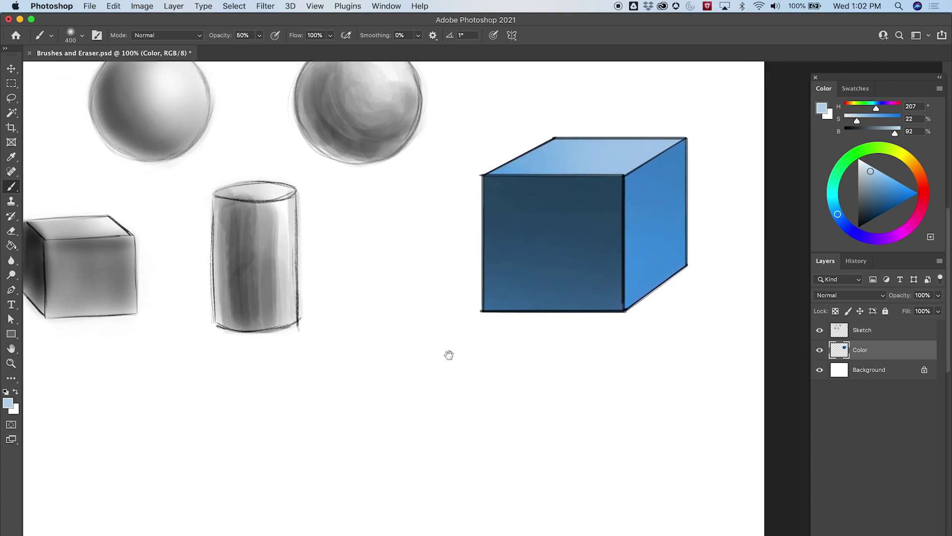
{"action": "scroll", "coordinate": [385, 449], "scroll_direction": "left", "scroll_amount": 2}
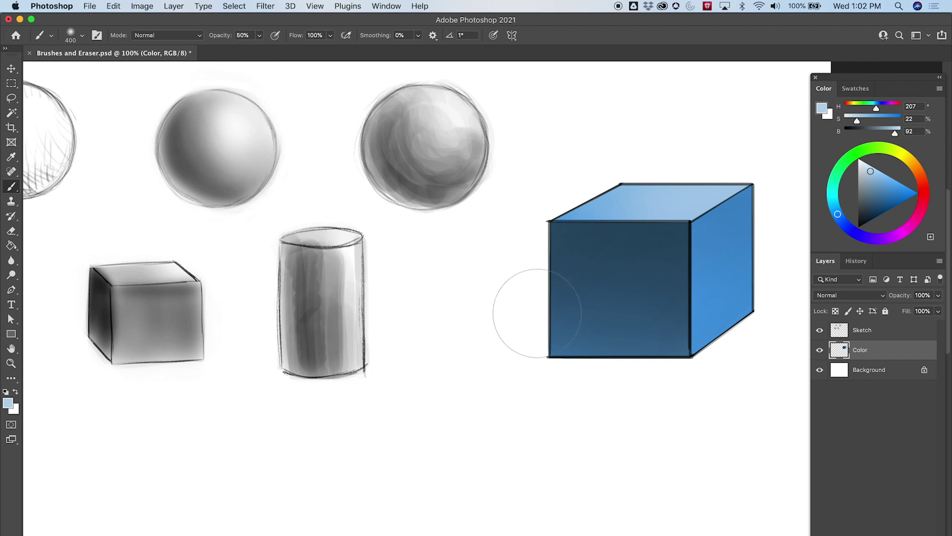
{"action": "left_click_drag", "start_coordinate": [659, 344], "coordinate": [463, 326]}
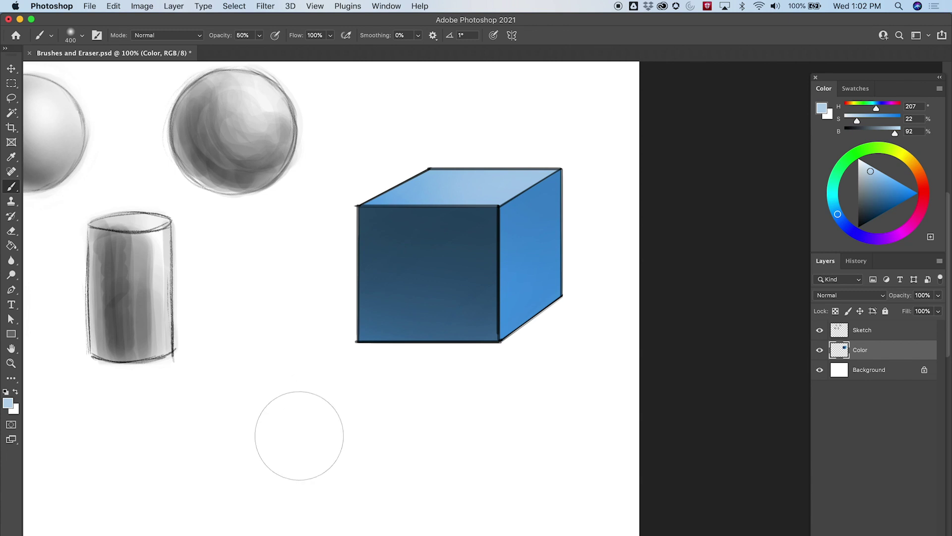
{"action": "left_click", "coordinate": [11, 83]}
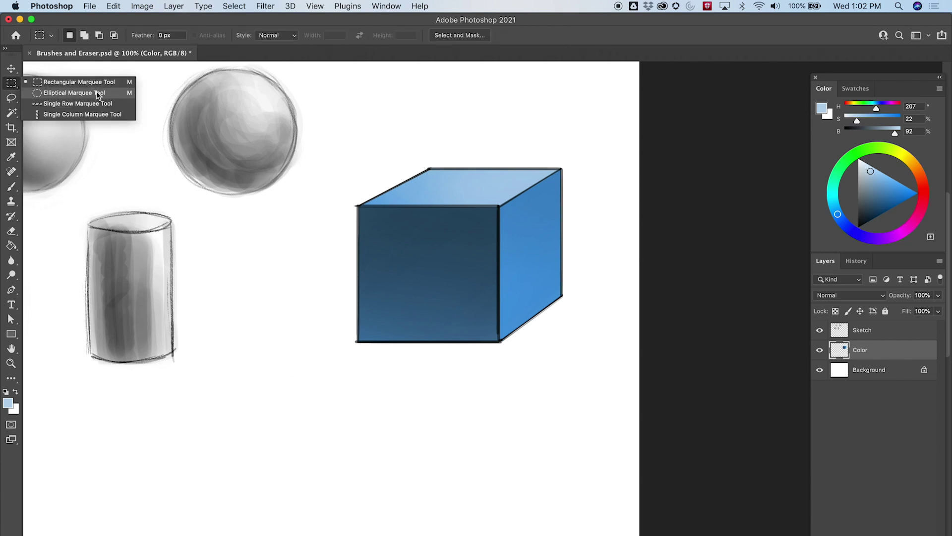
{"action": "left_click", "coordinate": [104, 96]}
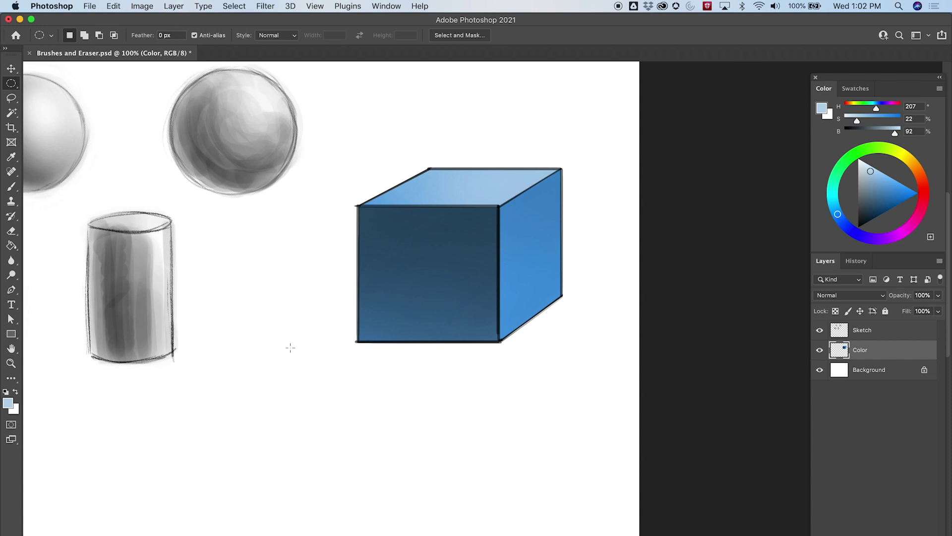
{"action": "key", "text": "super+equal"}
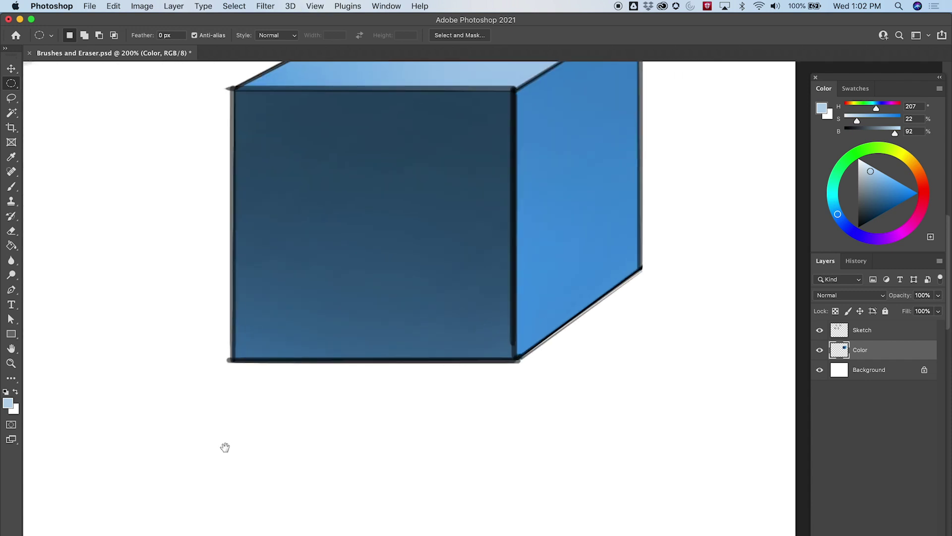
{"action": "left_click_drag", "start_coordinate": [275, 421], "coordinate": [569, 314]}
{"action": "key", "text": "super+minus"}
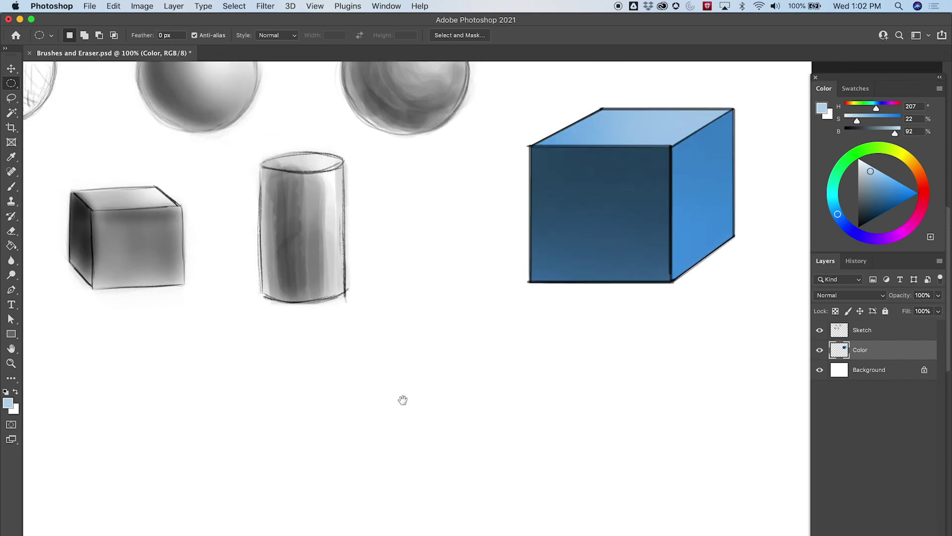
- Make a large circular selection in the empty canvas area below the cube with the Elliptical Marquee tool
{"action": "left_click_drag", "start_coordinate": [401, 400], "coordinate": [385, 297]}
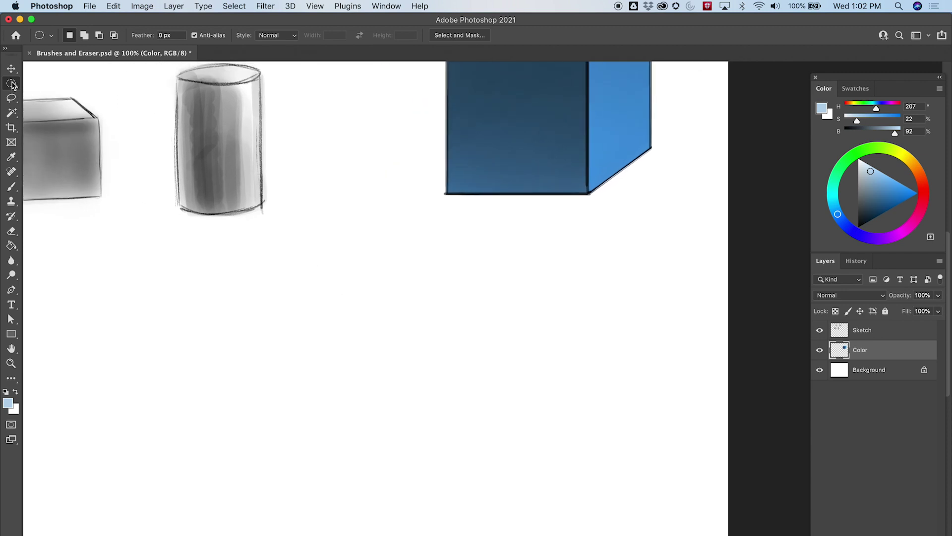
{"action": "right_click", "coordinate": [11, 85]}
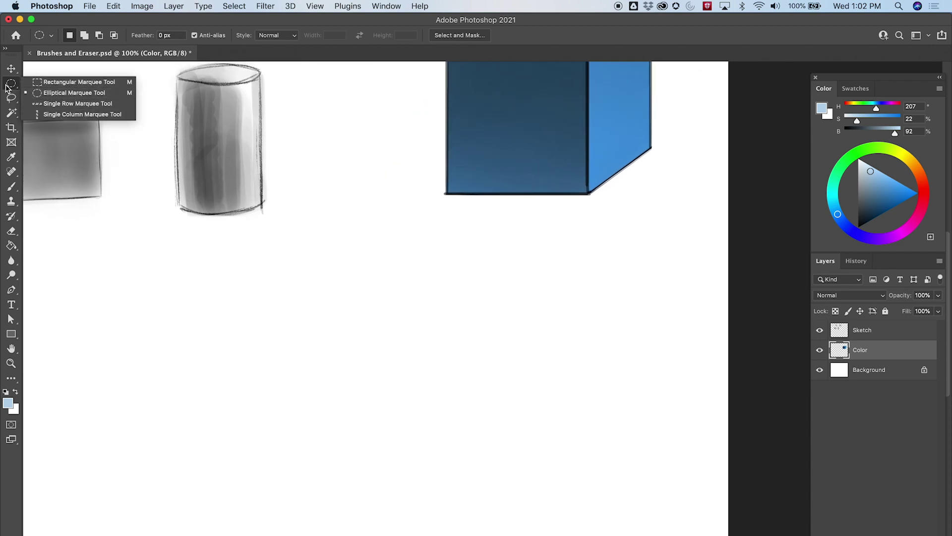
{"action": "left_click", "coordinate": [55, 82]}
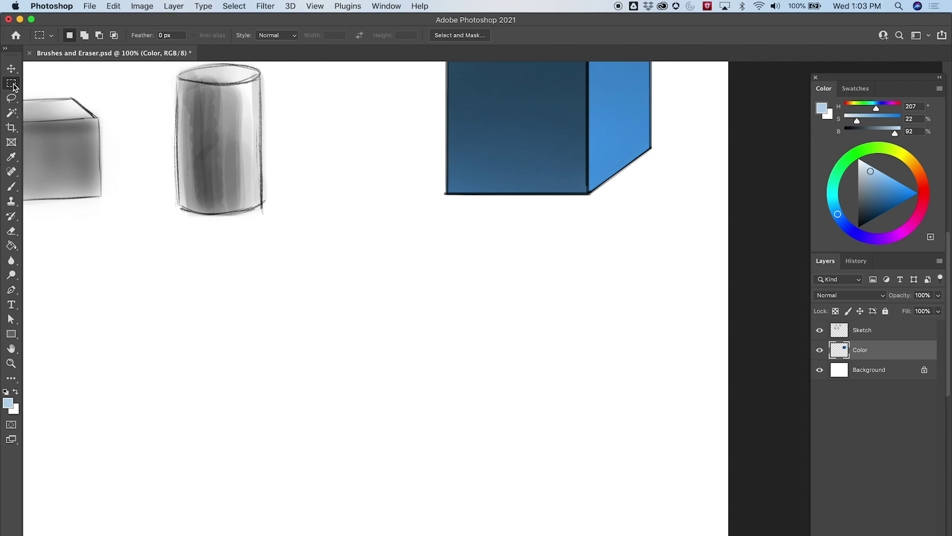
{"action": "right_click", "coordinate": [13, 85]}
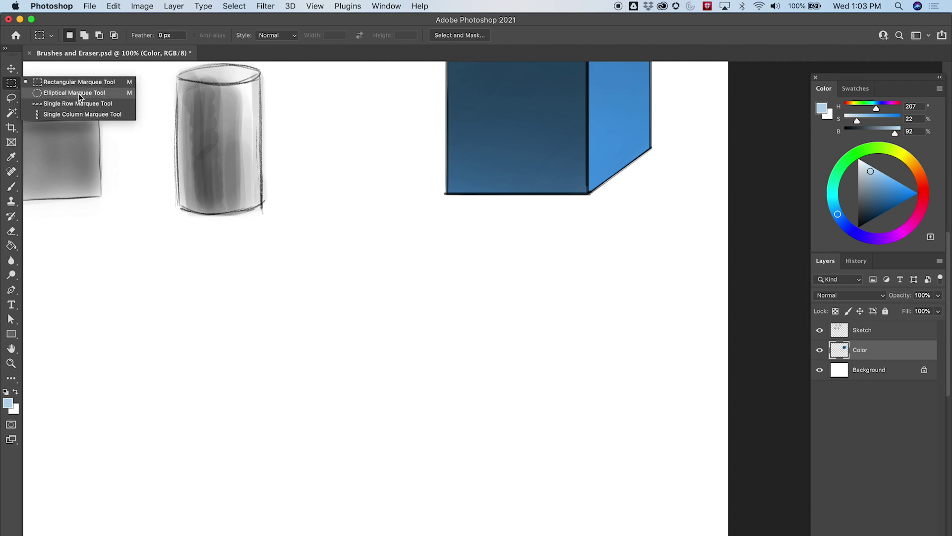
{"action": "left_click", "coordinate": [76, 93]}
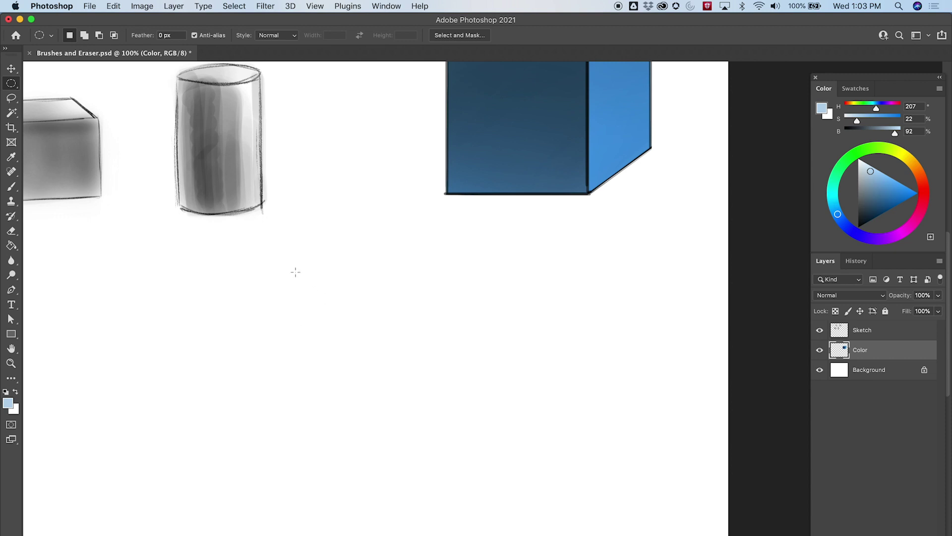
{"action": "left_click_drag", "start_coordinate": [321, 270], "coordinate": [544, 477]}
- Fill the circular selection with deep red (hue 352, saturation 92%, brightness 78%) using the Paint Bucket
{"action": "left_click", "coordinate": [926, 194]}
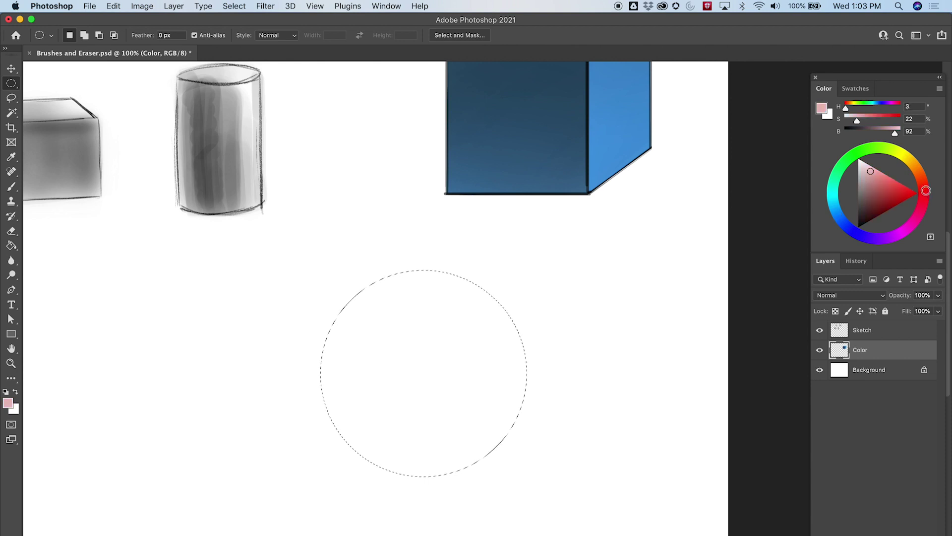
{"action": "left_click_drag", "start_coordinate": [926, 197], "coordinate": [898, 198]}
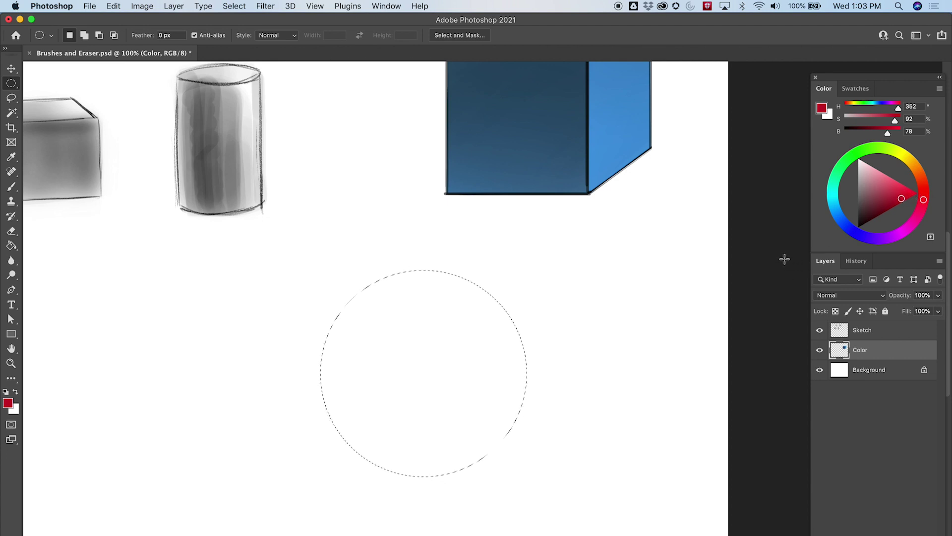
{"action": "key", "text": "g"}
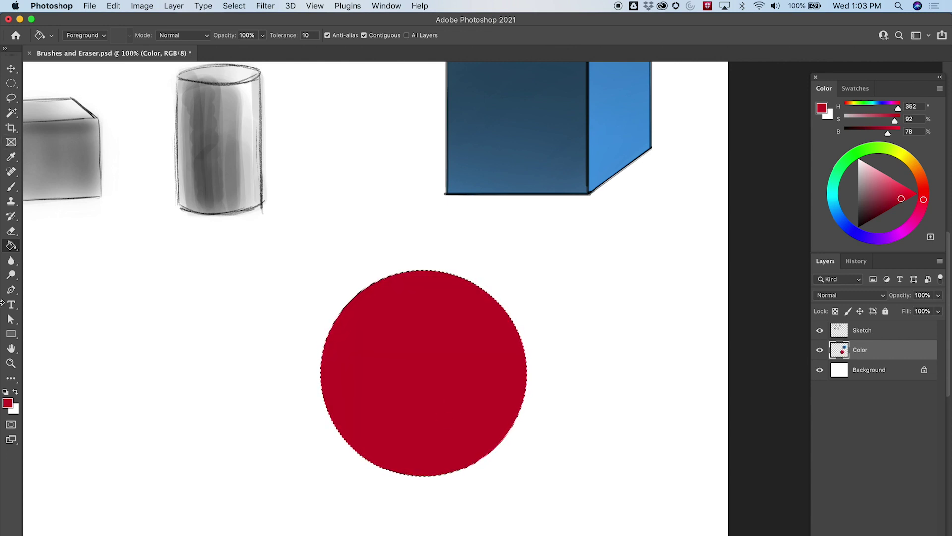
- Choose a dark muted red (hue 352, saturation 44%, brightness 37%) and the last Soft Round Pressure brush in General Brushes
{"action": "key", "text": "b"}
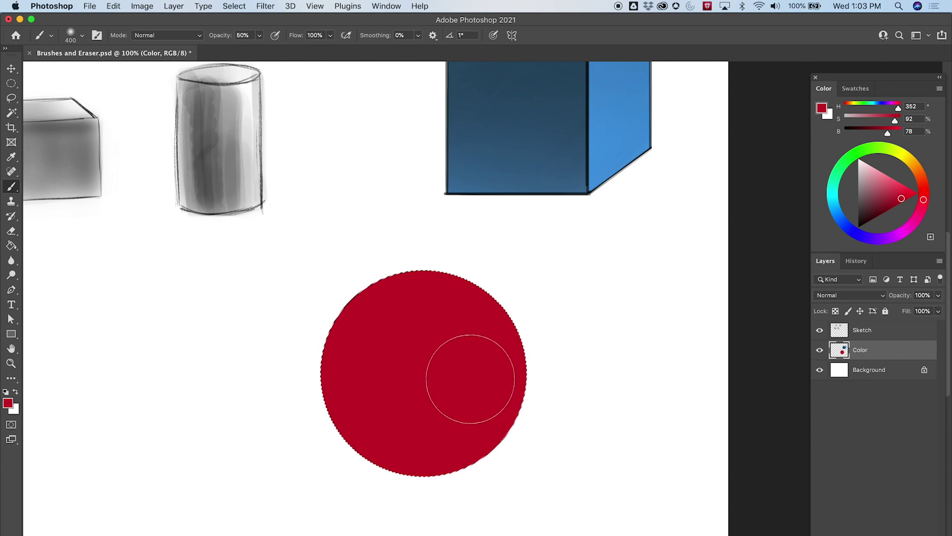
{"action": "left_click_drag", "start_coordinate": [900, 198], "coordinate": [868, 208]}
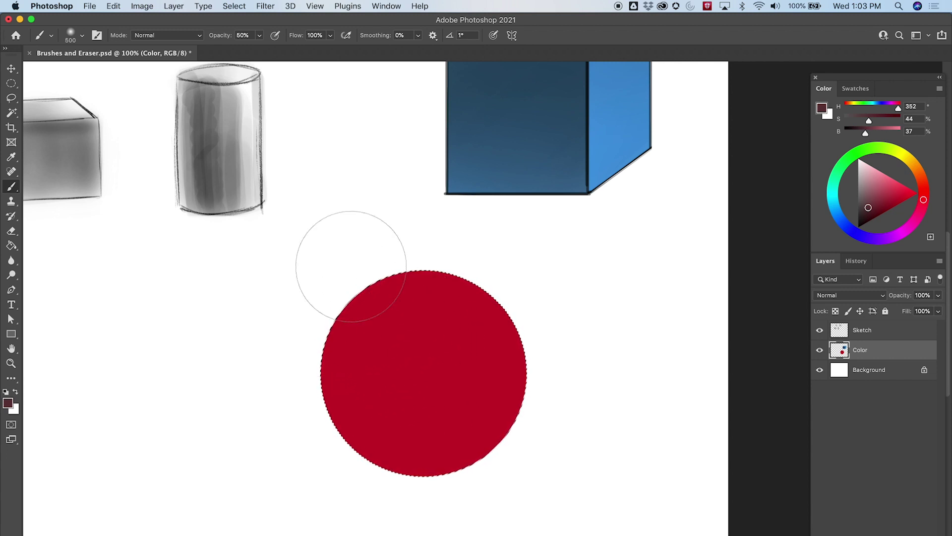
{"action": "right_click", "coordinate": [519, 311]}
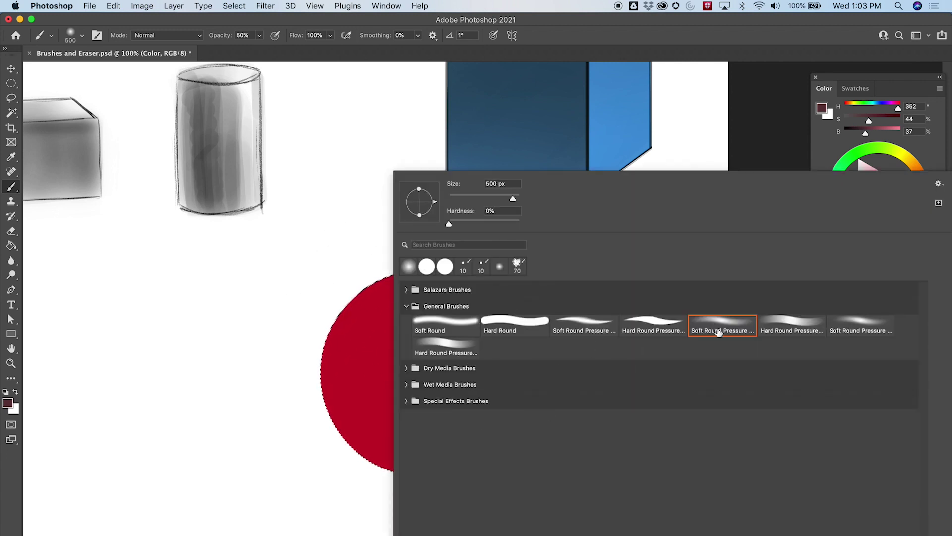
{"action": "left_click", "coordinate": [857, 327]}
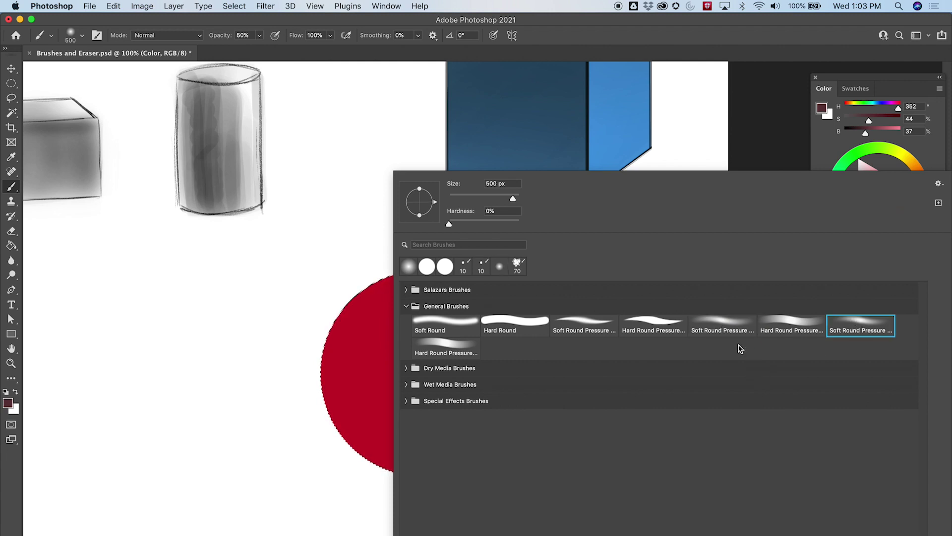
{"action": "left_click", "coordinate": [719, 92]}
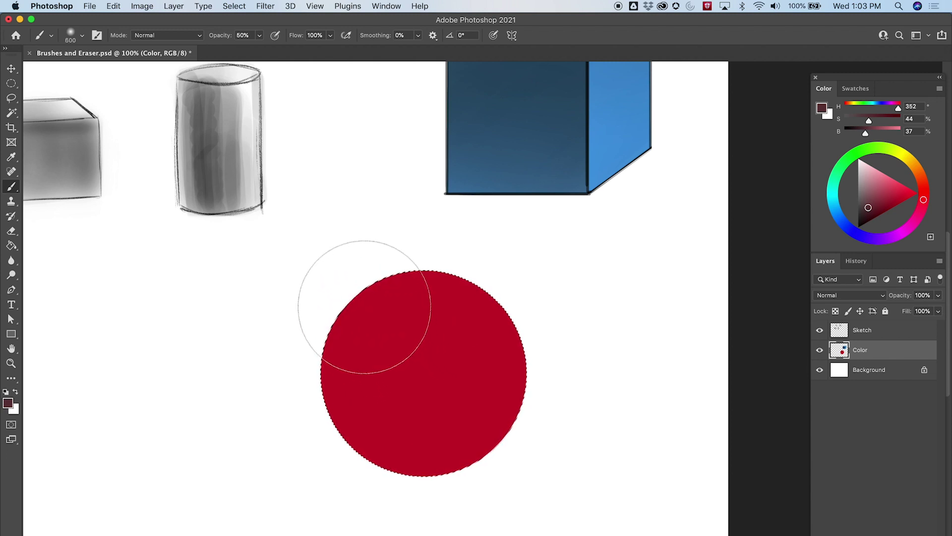
- Build up the shadow on the red sphere's lower-left side with soft strokes, reducing the brush from 600 to 100 px
{"action": "mouse_move", "coordinate": [349, 311]}
{"action": "left_mouse_down"}
{"action": "mouse_move", "coordinate": [376, 393]}
{"action": "mouse_move", "coordinate": [409, 426]}
{"action": "mouse_move", "coordinate": [461, 439]}
{"action": "mouse_move", "coordinate": [580, 409]}
{"action": "mouse_move", "coordinate": [436, 478]}
{"action": "left_mouse_up"}
{"action": "key", "text": "bracketleft"}
{"action": "key", "text": "bracketleft"}
{"action": "key", "text": "bracketleft"}
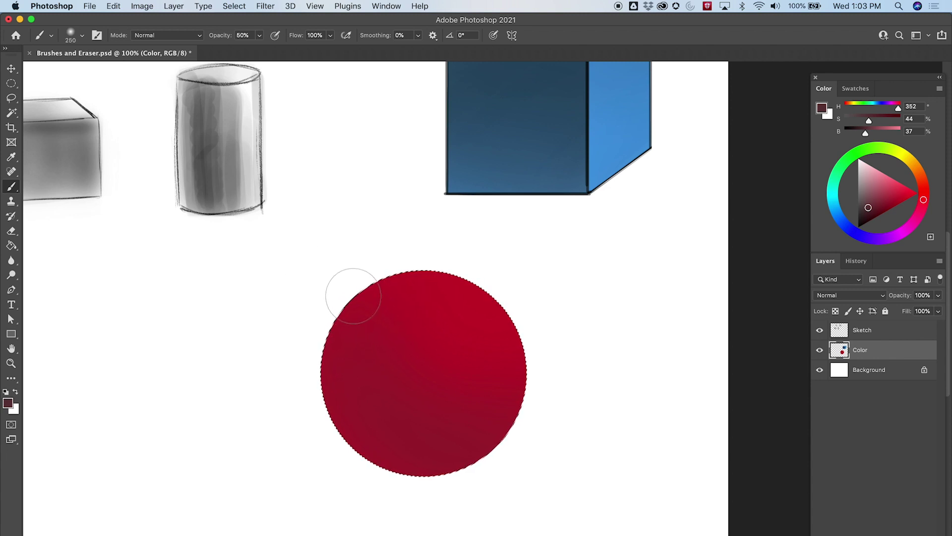
{"action": "key", "text": "bracketright"}
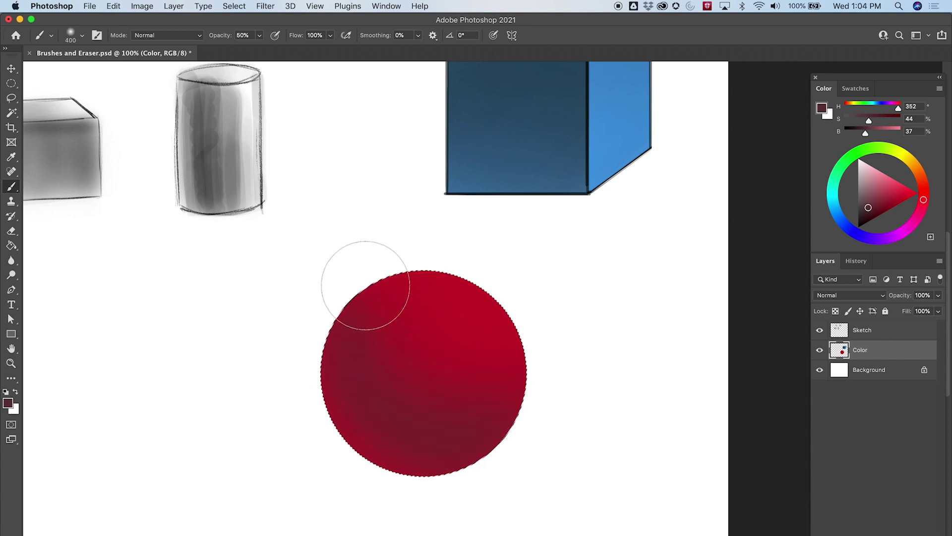
{"action": "key", "text": "bracketleft"}
{"action": "key", "text": "bracketleft"}
{"action": "key", "text": "bracketleft"}
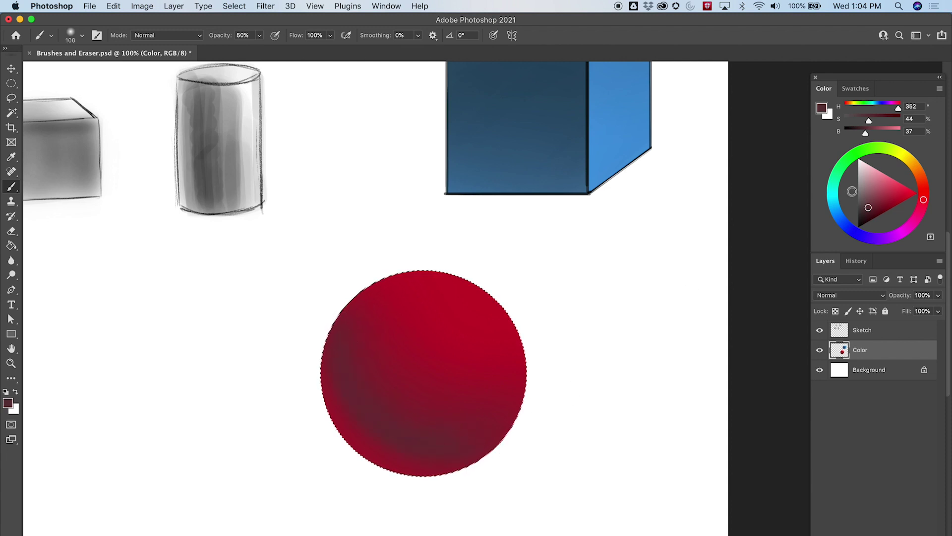
- Deepen the sphere's core shadow and darken its edges with a near-black red (hue 352, saturation 47%, brightness 18%)
{"action": "left_click", "coordinate": [864, 218]}
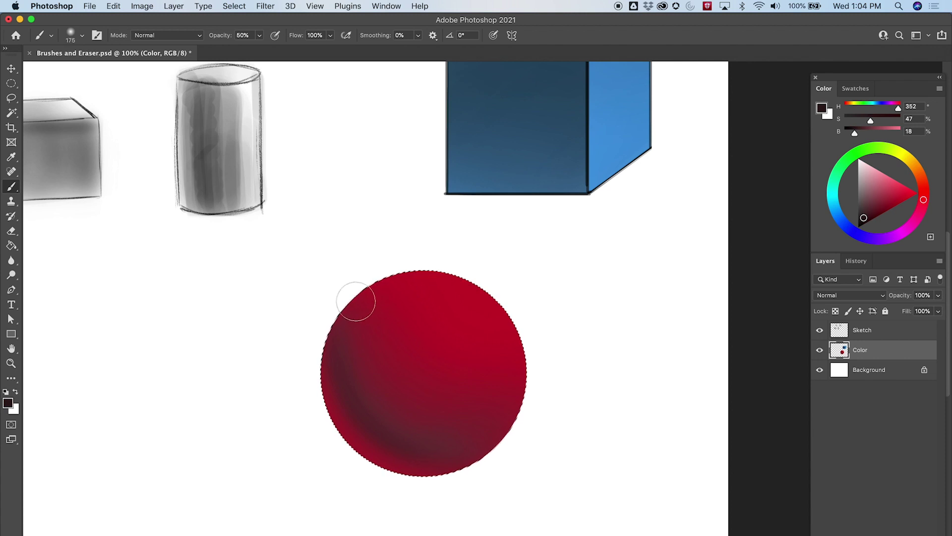
{"action": "key", "text": "bracketright"}
{"action": "key", "text": "bracketright"}
{"action": "key", "text": "bracketright"}
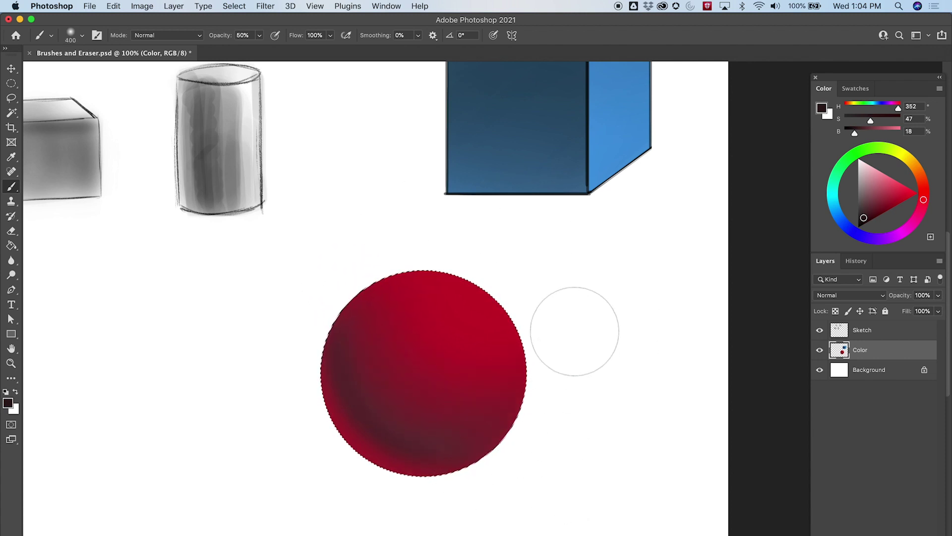
{"action": "key", "text": "bracketleft"}
{"action": "key", "text": "bracketleft"}
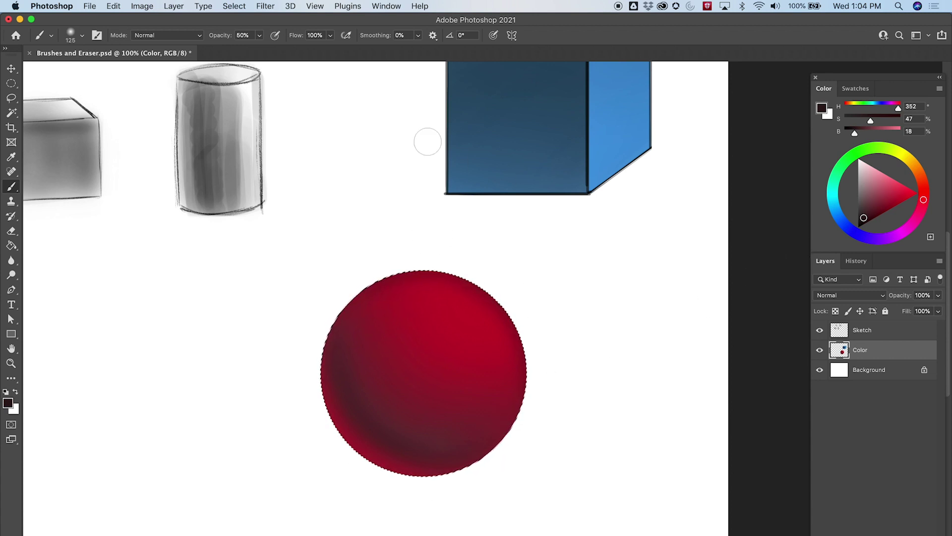
- Lower the brush opacity to 27% and glaze the sphere's upper right with orange (hue 24, saturation 44%, brightness 82%) at 500 px
{"action": "left_click", "coordinate": [259, 35]}
{"action": "left_click_drag", "start_coordinate": [257, 48], "coordinate": [247, 48]}
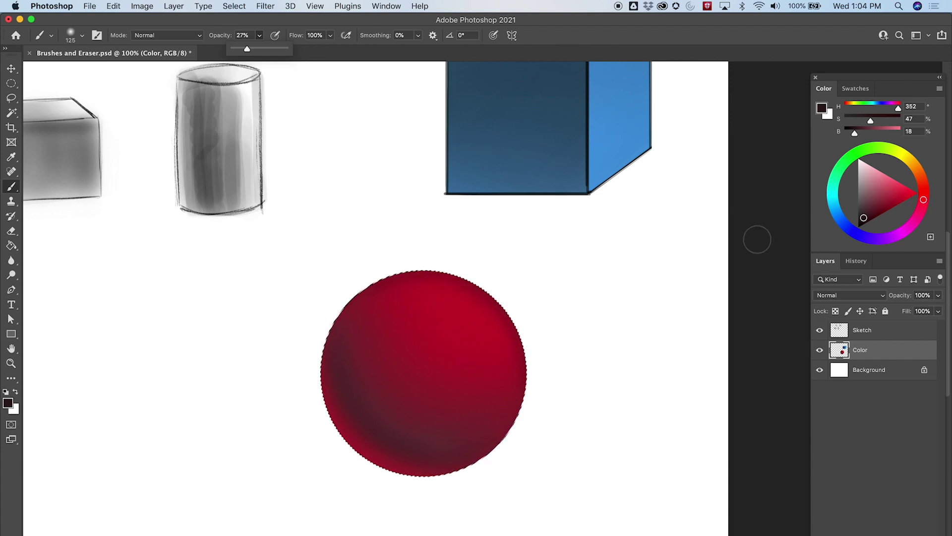
{"action": "left_click_drag", "start_coordinate": [923, 199], "coordinate": [920, 175]}
{"action": "left_click_drag", "start_coordinate": [867, 212], "coordinate": [880, 184]}
{"action": "key", "text": "bracketright"}
{"action": "key", "text": "bracketright"}
{"action": "key", "text": "bracketright"}
{"action": "key", "text": "bracketright"}
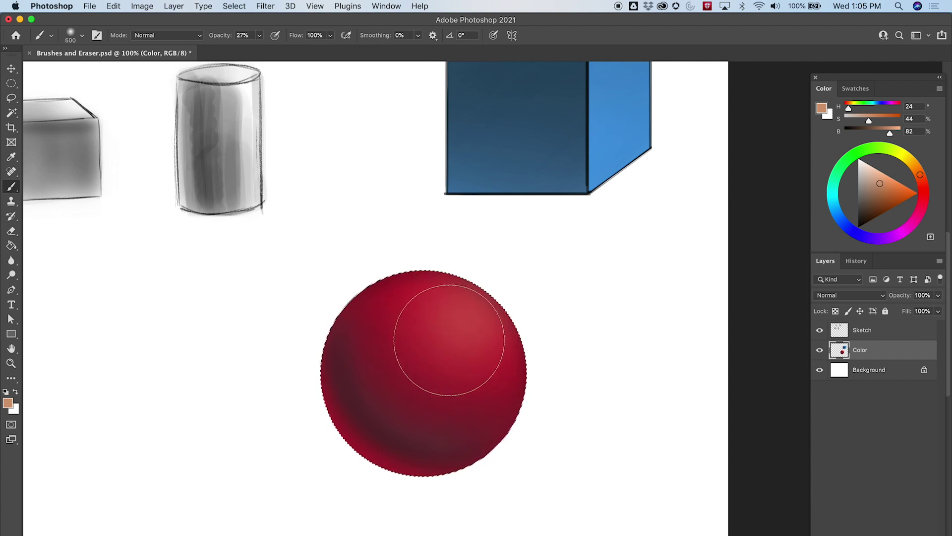
- Concentrate the orange highlight near the sphere's upper-right edge with smaller strokes, reducing the brush to 90 px
{"action": "key", "text": "bracketleft"}
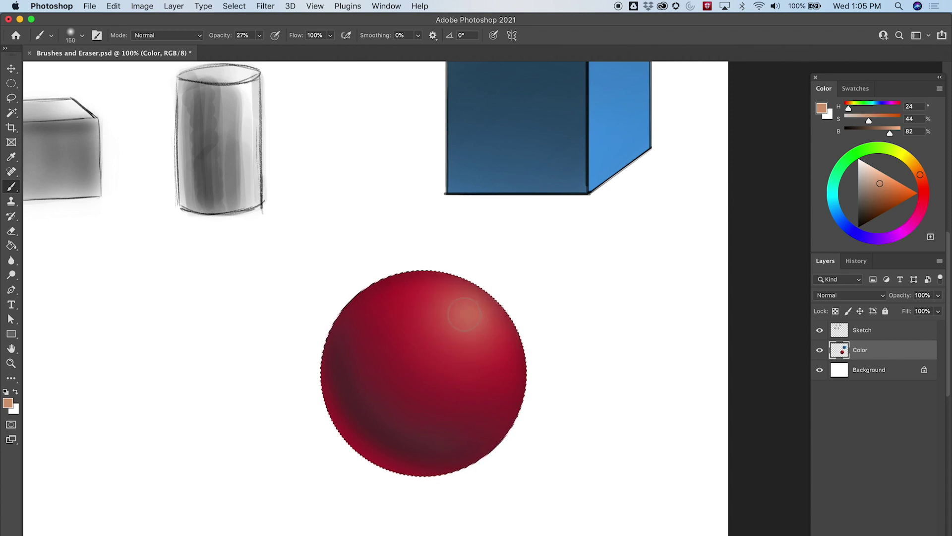
{"action": "key", "text": "bracketleft"}
{"action": "key", "text": "bracketleft"}
{"action": "key", "text": "bracketleft"}
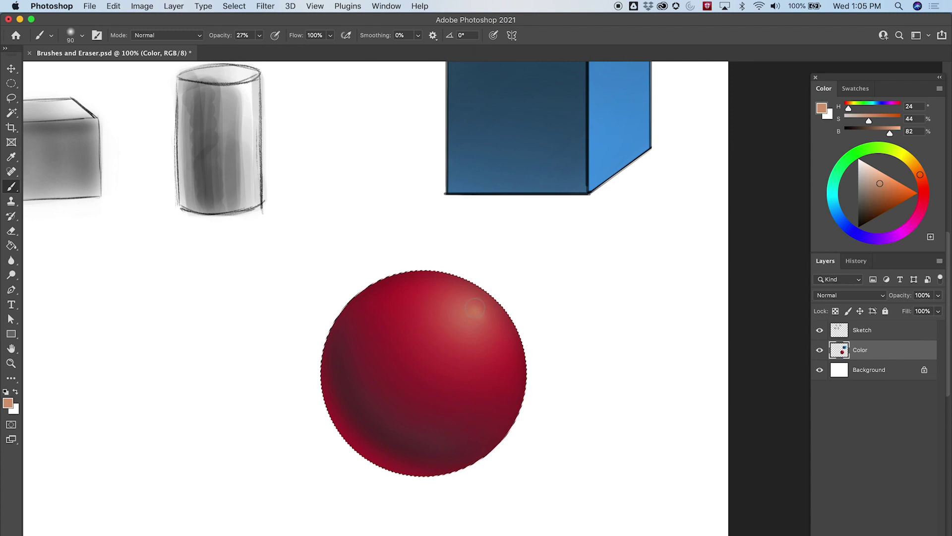
- Brighten the highlight's center with pale peach (hue 24, saturation 24%, brightness 93%), reducing the brush to 70 px
{"action": "left_click_drag", "start_coordinate": [880, 184], "coordinate": [871, 171]}
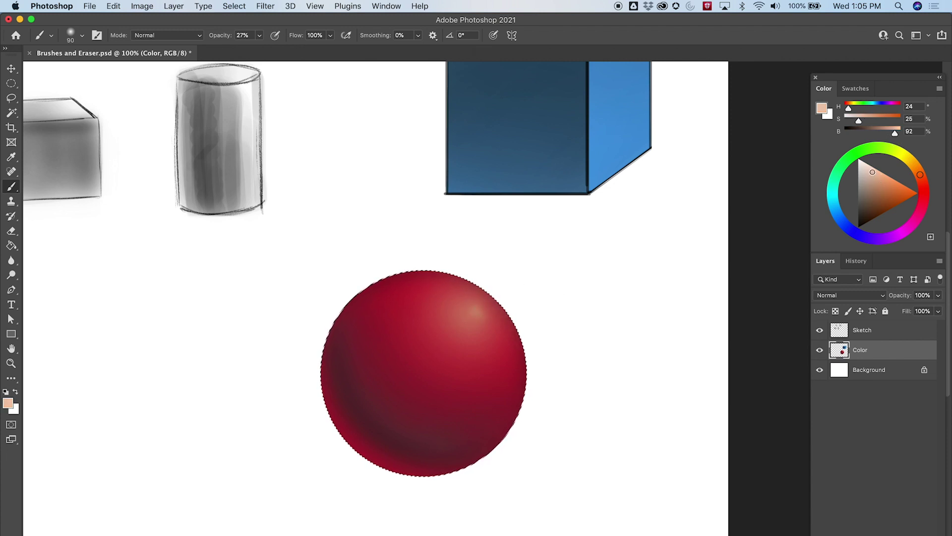
{"action": "key", "text": "bracketright"}
{"action": "key", "text": "bracketright"}
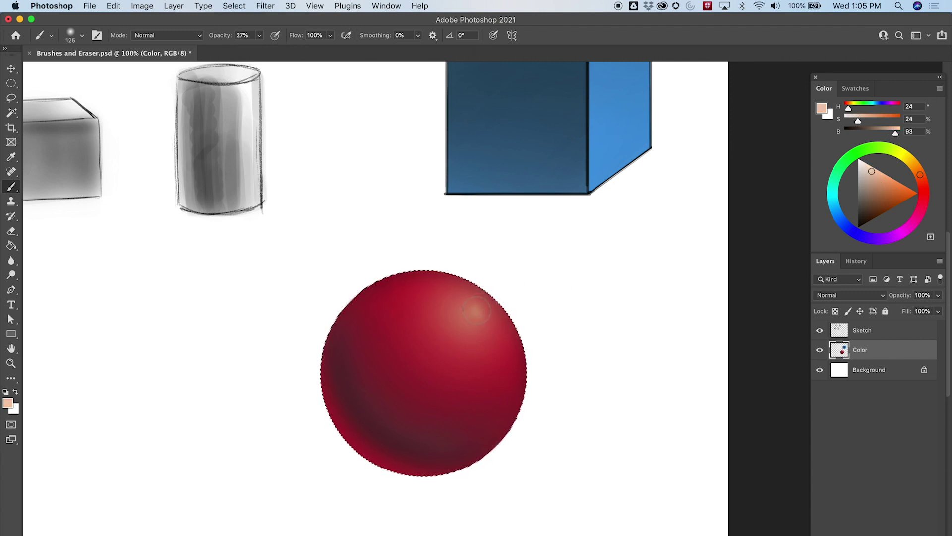
{"action": "key", "text": "bracketleft"}
{"action": "key", "text": "bracketleft"}
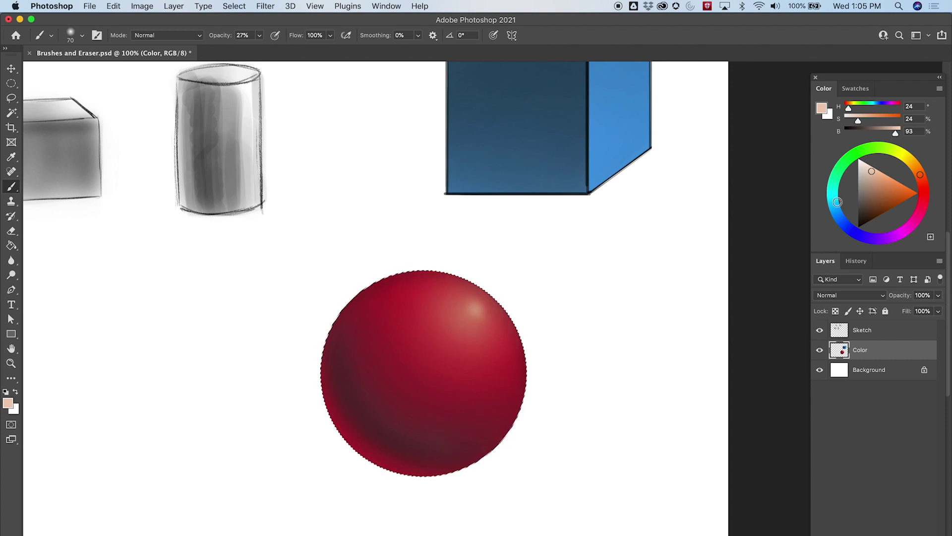
- Paint reflected light along the sphere's lower-left rim with muted blue (hue 209, saturation 41%, brightness 64%) at 150 px, and clear the selection
{"action": "left_click", "coordinate": [852, 223]}
{"action": "left_click_drag", "start_coordinate": [872, 171], "coordinate": [876, 193]}
{"action": "mouse_move", "coordinate": [852, 223]}
{"action": "left_mouse_down"}
{"action": "mouse_move", "coordinate": [838, 215]}
{"action": "mouse_move", "coordinate": [873, 192]}
{"action": "left_mouse_up"}
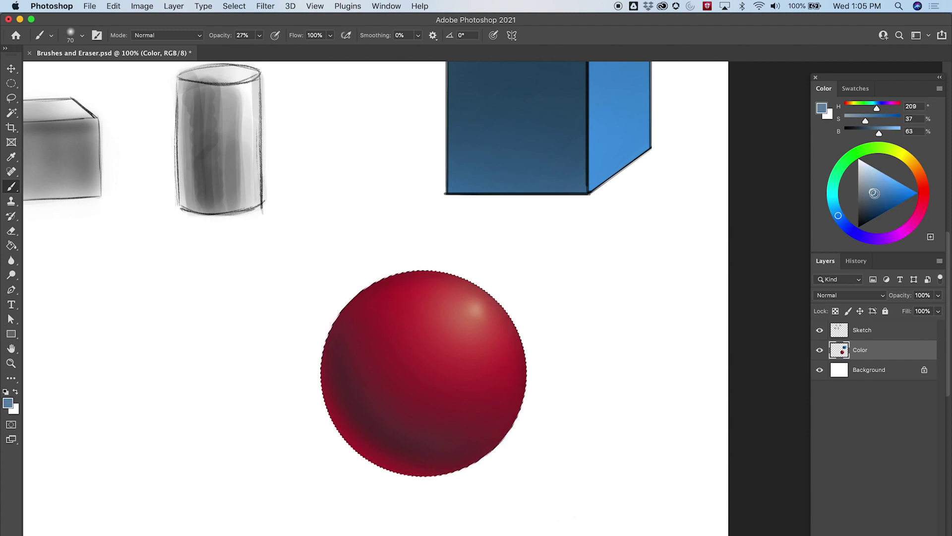
{"action": "left_click_drag", "start_coordinate": [872, 192], "coordinate": [874, 192]}
{"action": "key", "text": "bracketright"}
{"action": "key", "text": "bracketright"}
{"action": "key", "text": "bracketright"}
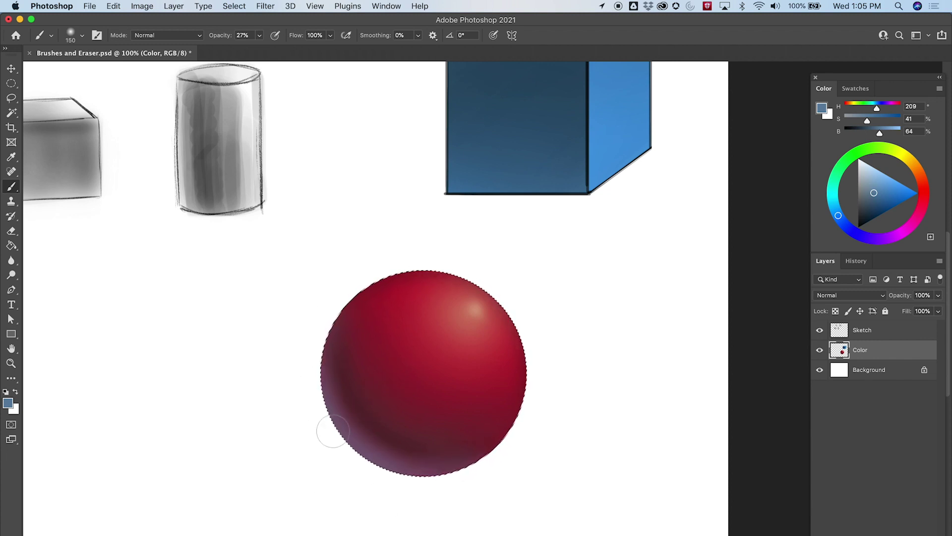
{"action": "mouse_move", "coordinate": [602, 400]}
{"action": "left_mouse_down"}
{"action": "mouse_move", "coordinate": [596, 307]}
{"action": "mouse_move", "coordinate": [620, 302]}
{"action": "left_mouse_up"}
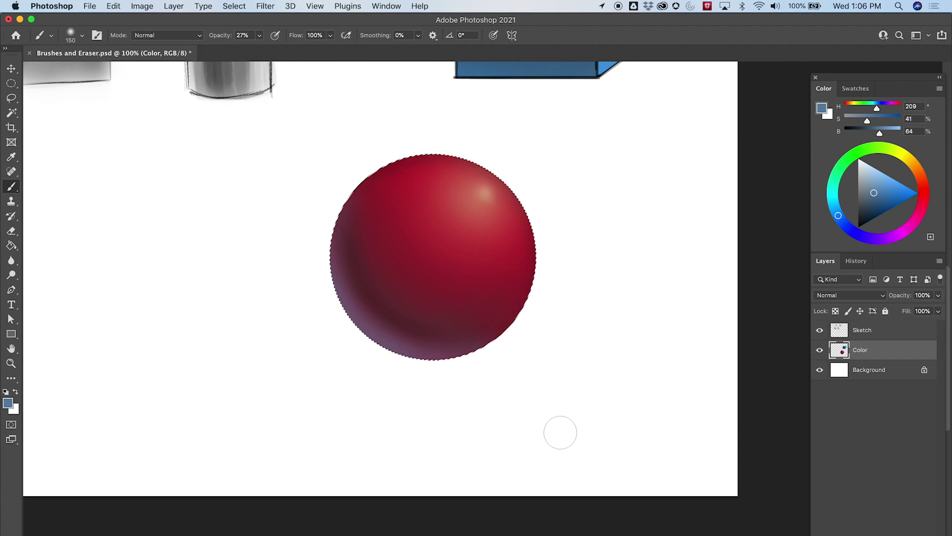
{"action": "key", "text": "super+d"}
- On the Background layer, select a wide flat ellipse extending left from the sphere's base, and switch to the soft brush
{"action": "scroll", "coordinate": [598, 370], "scroll_direction": "up", "scroll_amount": 5}
{"action": "scroll", "coordinate": [619, 334], "scroll_direction": "left", "scroll_amount": 4}
{"action": "scroll", "coordinate": [584, 349], "scroll_direction": "up", "scroll_amount": 3}
{"action": "scroll", "coordinate": [585, 349], "scroll_direction": "right", "scroll_amount": 1}
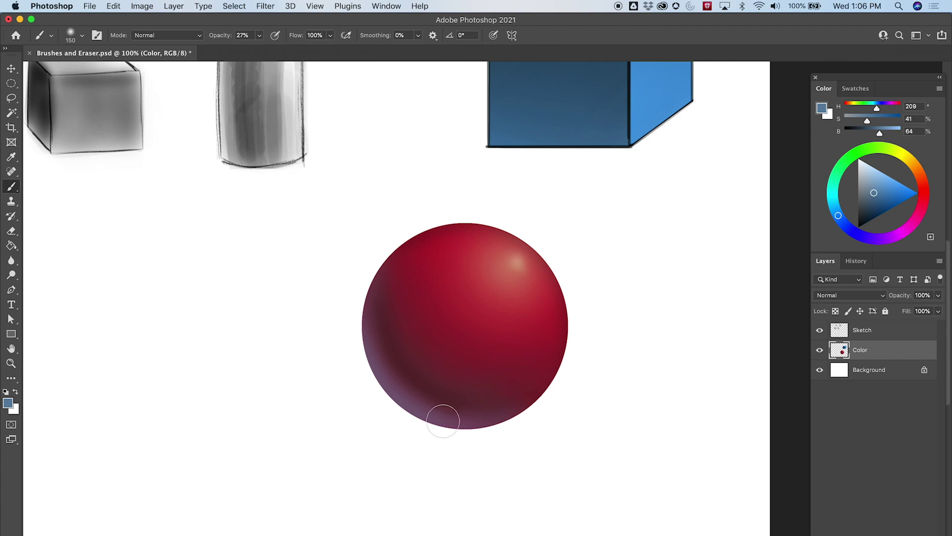
{"action": "left_click", "coordinate": [866, 371]}
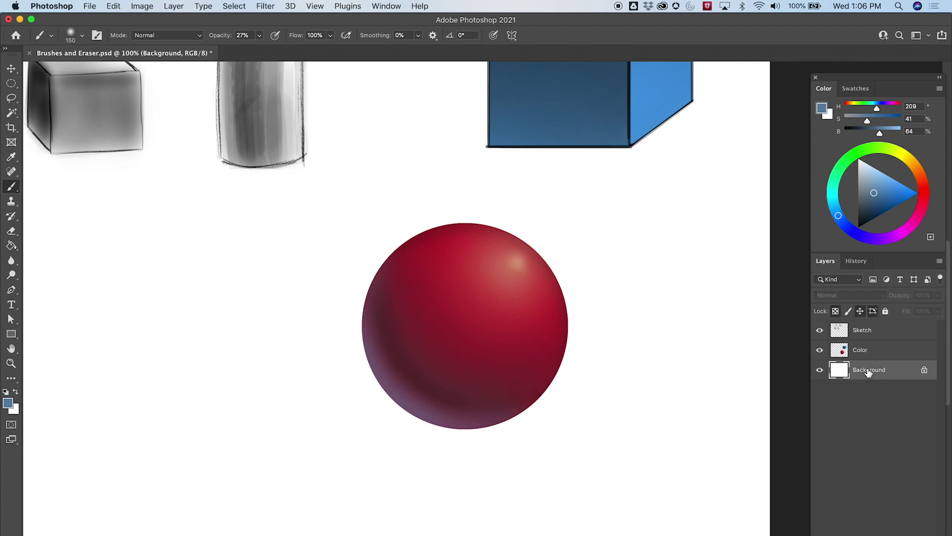
{"action": "left_click", "coordinate": [871, 356]}
{"action": "left_click", "coordinate": [866, 371]}
{"action": "left_click", "coordinate": [865, 354]}
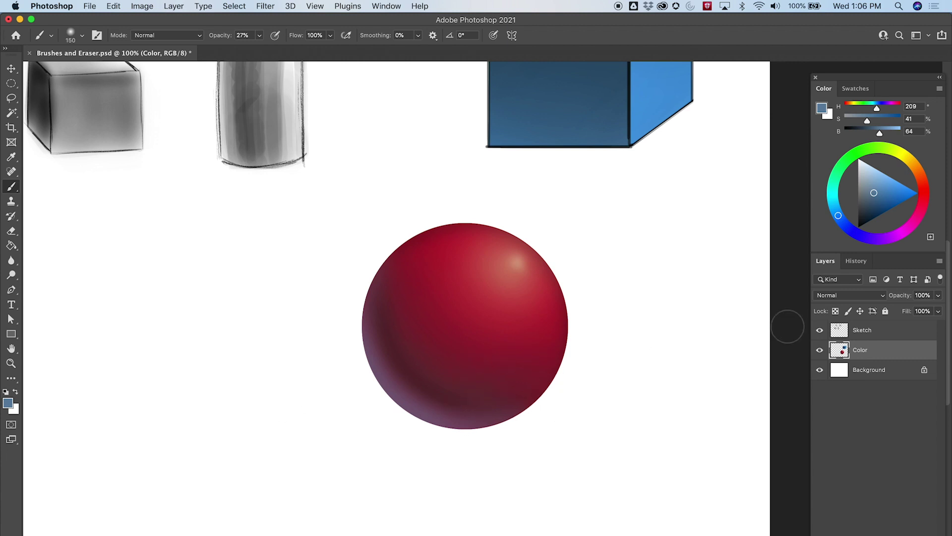
{"action": "left_click", "coordinate": [866, 371]}
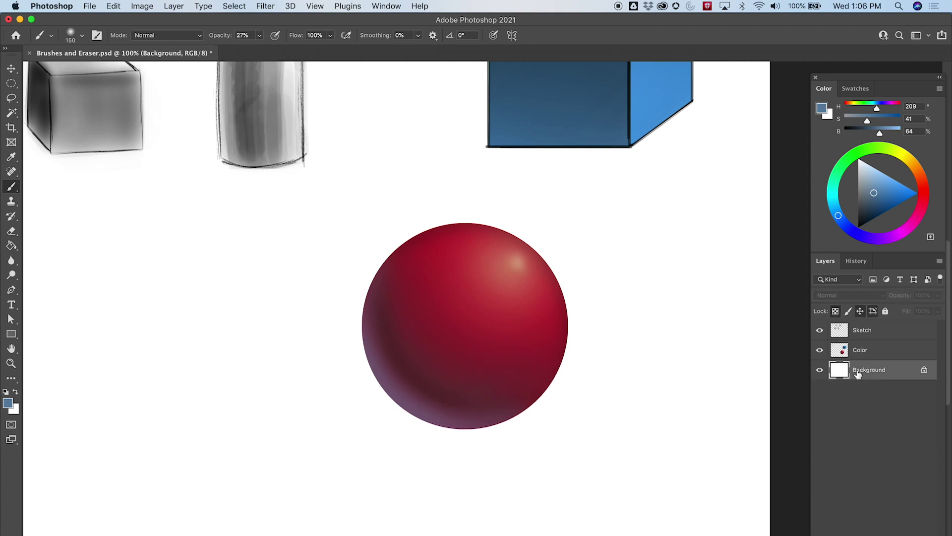
{"action": "left_click", "coordinate": [11, 84]}
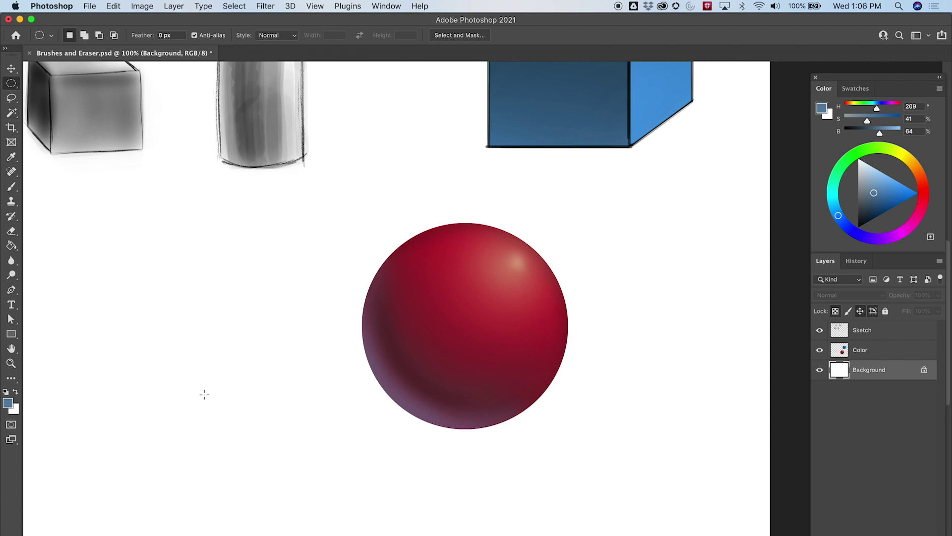
{"action": "left_click_drag", "start_coordinate": [231, 398], "coordinate": [531, 442]}
{"action": "key", "text": "b"}
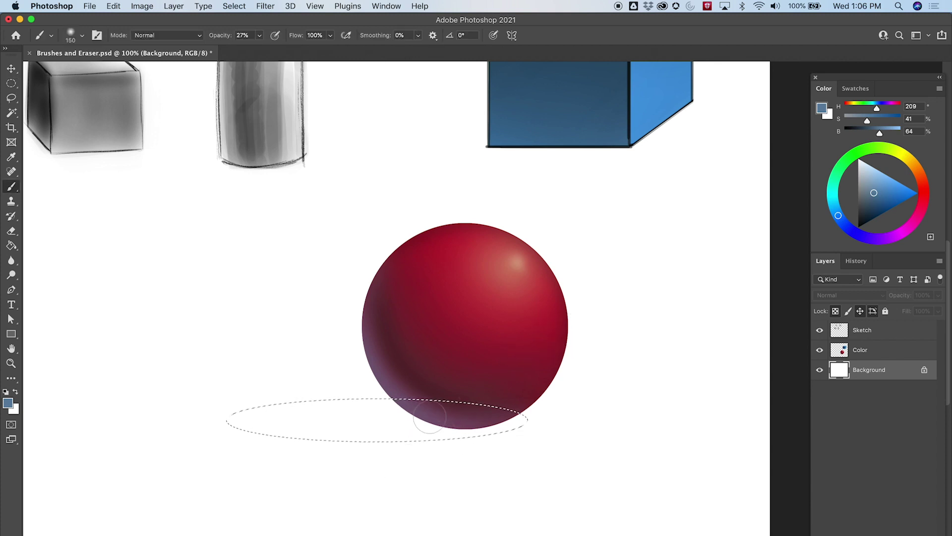
- Reset the colors to default black and white, and paint a soft black cast shadow inside the ellipse, enlarging the brush to 600 px
{"action": "left_click", "coordinate": [5, 392]}
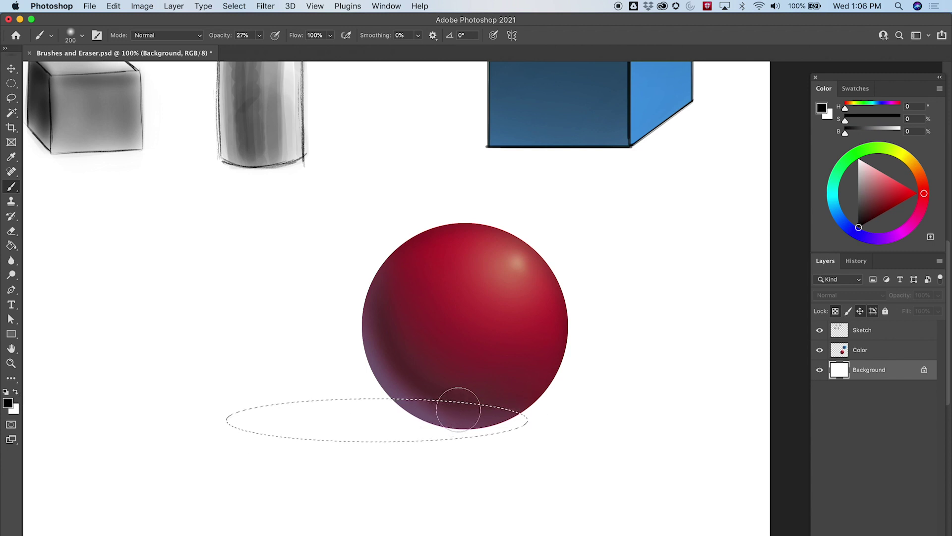
{"action": "key", "text": "bracketright"}
{"action": "mouse_move", "coordinate": [542, 414]}
{"action": "left_mouse_down"}
{"action": "mouse_move", "coordinate": [358, 429]}
{"action": "mouse_move", "coordinate": [237, 451]}
{"action": "mouse_move", "coordinate": [544, 417]}
{"action": "mouse_move", "coordinate": [365, 421]}
{"action": "mouse_move", "coordinate": [481, 413]}
{"action": "mouse_move", "coordinate": [413, 422]}
{"action": "mouse_move", "coordinate": [533, 414]}
{"action": "mouse_move", "coordinate": [218, 440]}
{"action": "mouse_move", "coordinate": [483, 401]}
{"action": "mouse_move", "coordinate": [347, 424]}
{"action": "mouse_move", "coordinate": [378, 471]}
{"action": "left_mouse_up"}
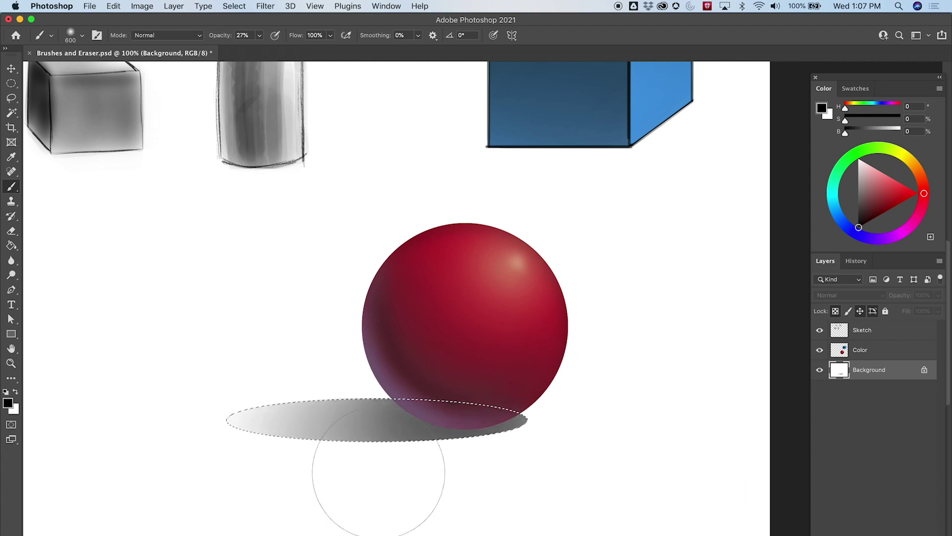
- Darken the cast shadow close to the sphere's base with smaller soft strokes, reducing the brush to 250 px
{"action": "key", "text": "bracketleft"}
{"action": "key", "text": "bracketleft"}
{"action": "key", "text": "bracketleft"}
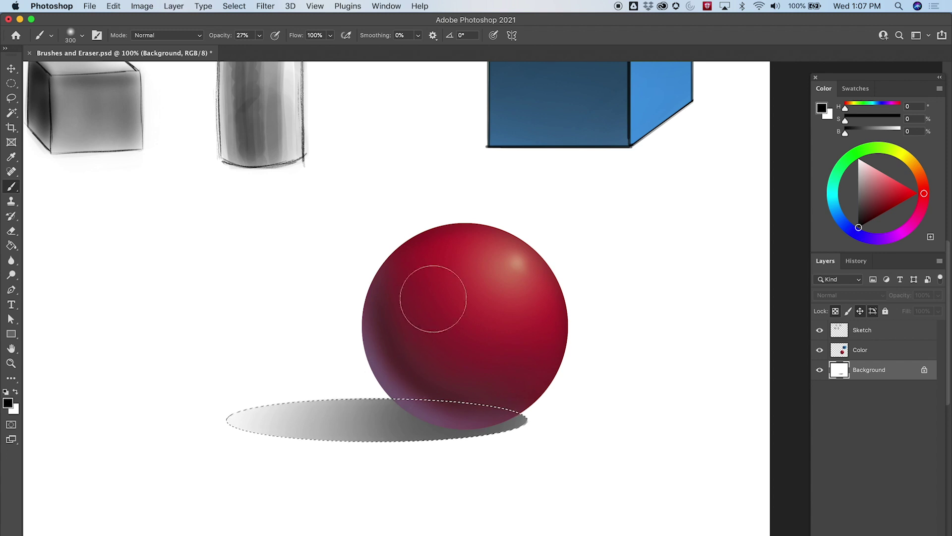
{"action": "key", "text": "bracketleft"}
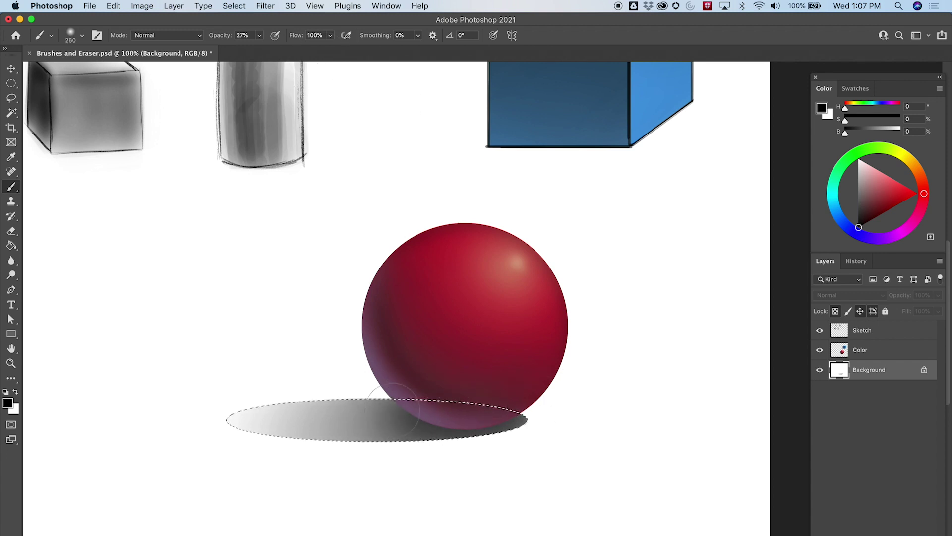
{"action": "left_click_drag", "start_coordinate": [363, 408], "coordinate": [418, 400]}
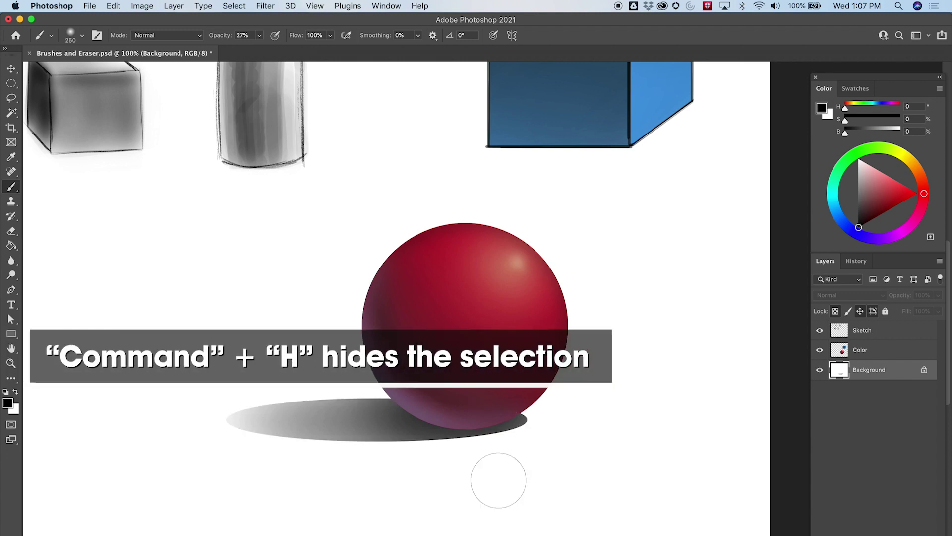
- Hide and show the selection outline to check the cast shadow's edges, and clear the elliptical selection
{"action": "key", "text": "super+h"}
{"action": "key", "text": "super+h"}
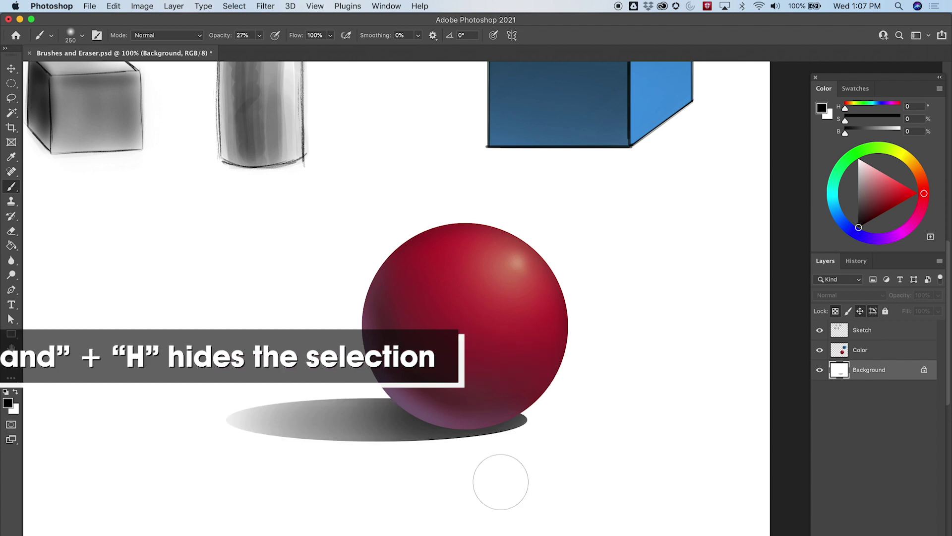
{"action": "key", "text": "super+h"}
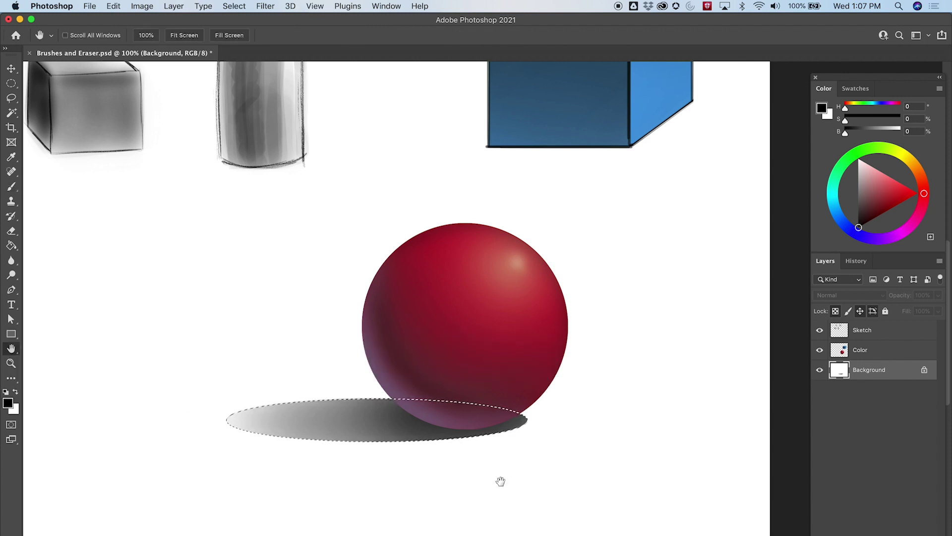
{"action": "key", "text": "super+space"}
{"action": "key", "text": "super+d"}
{"action": "key", "text": "h"}
{"action": "left_click_drag", "start_coordinate": [478, 508], "coordinate": [471, 388]}
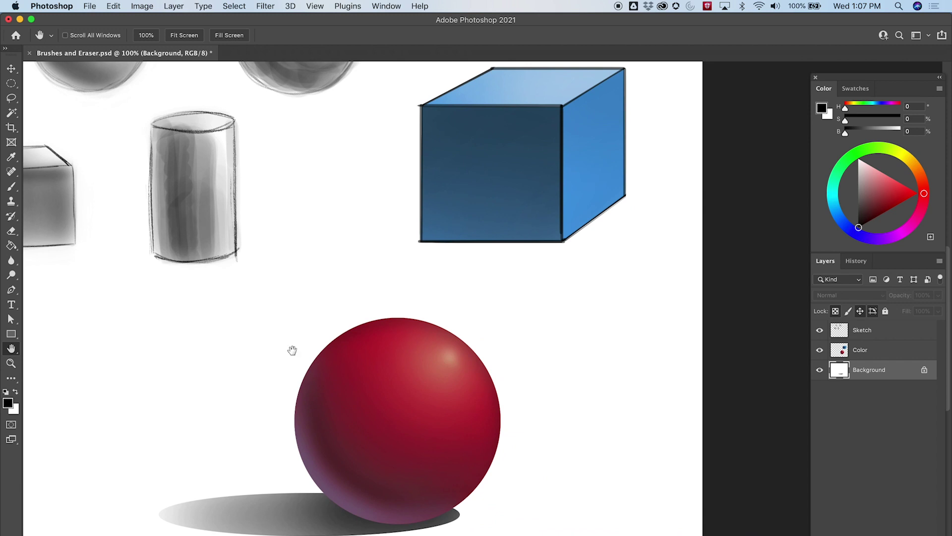